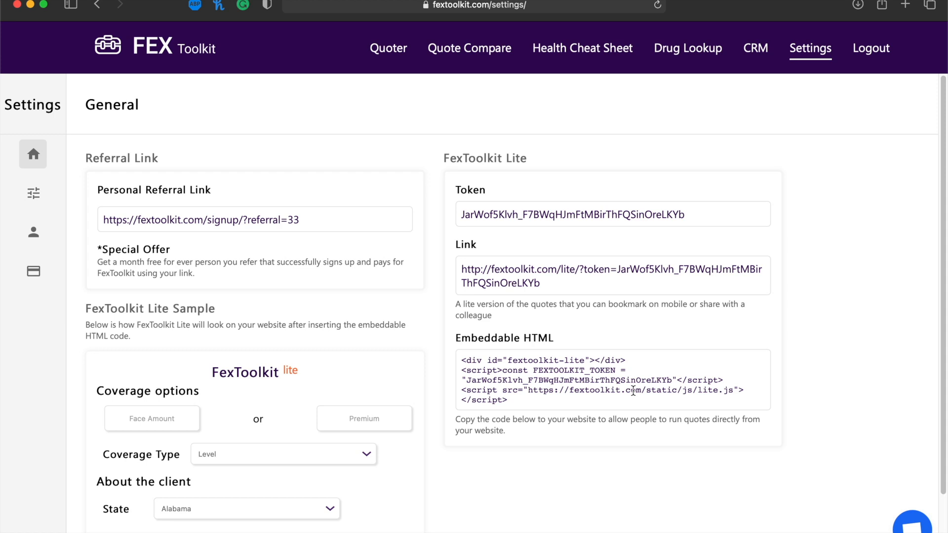
Copy the FexToolkit Lite link from the Settings > General page for use in a new tab.
scroll(644, 226, "down", 3)
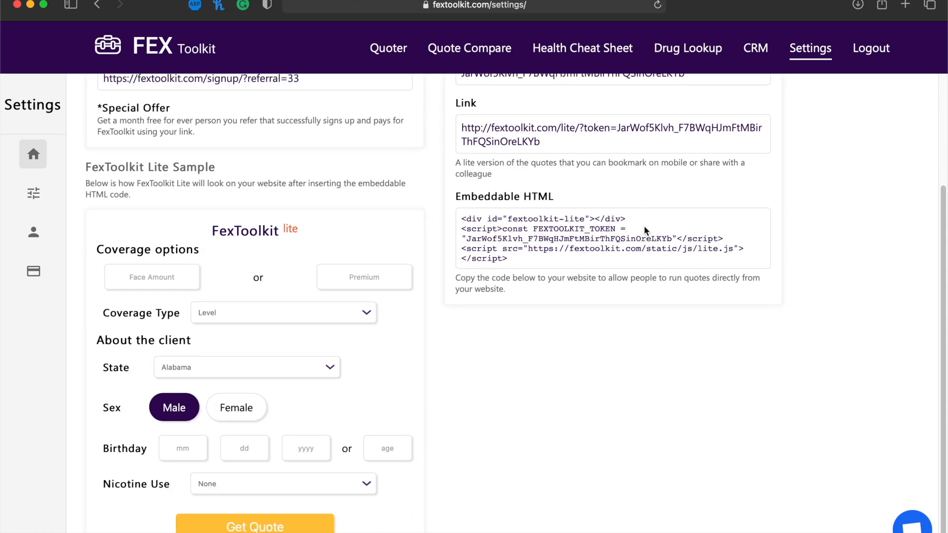
scroll(644, 226, "up", 3)
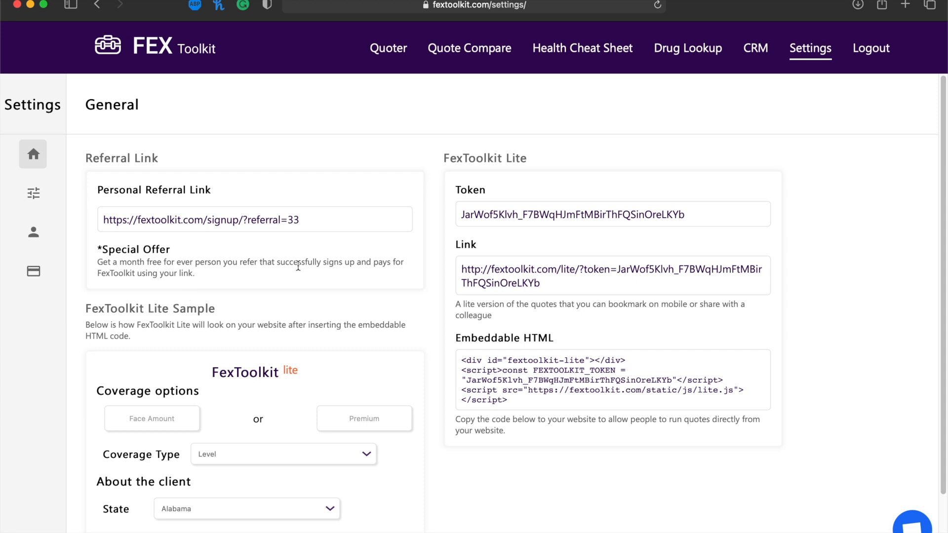
scroll(173, 268, "down", 5)
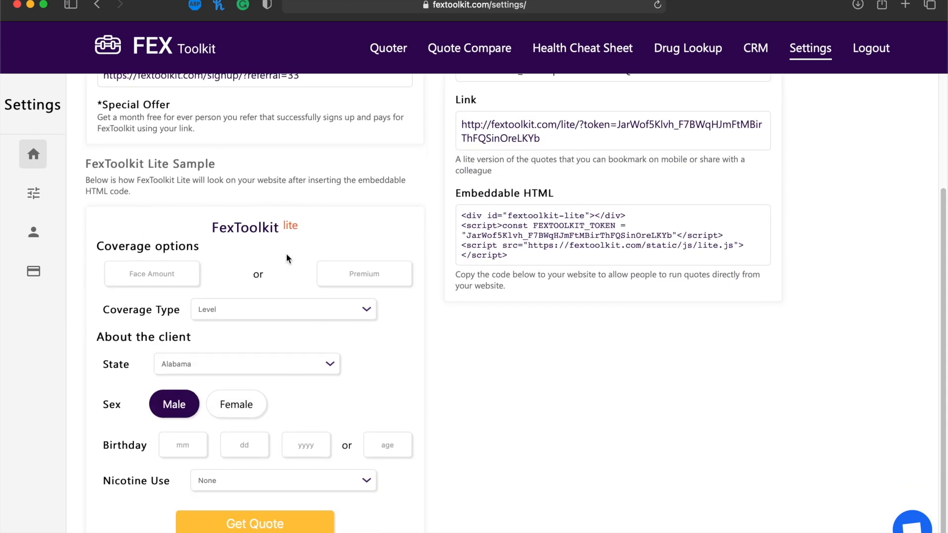
scroll(196, 268, "up", 4)
left_click_drag(566, 255, 460, 237)
key("super+c")
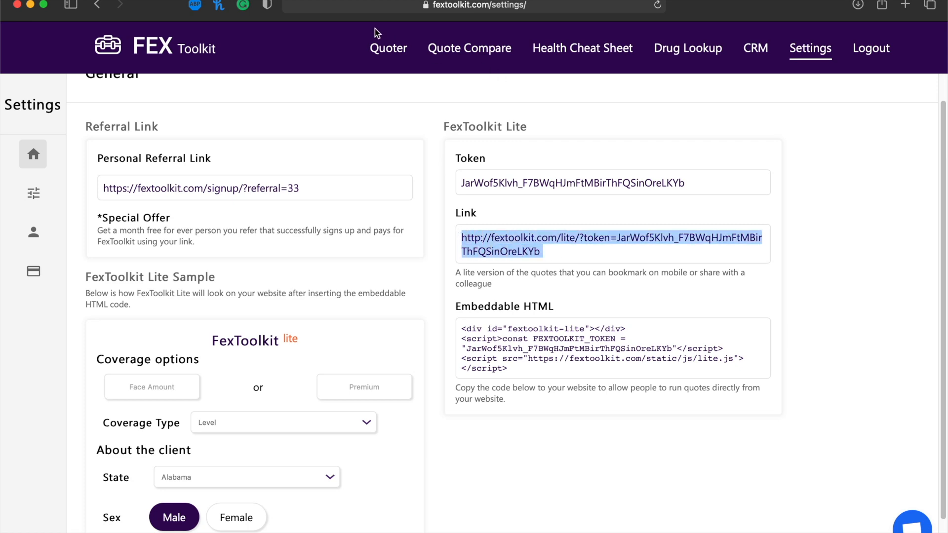
key("super+t")
Load the Lite quote page and enter a 5000 face amount with age 55.
left_click(448, 5)
key("super+v")
key("Return")
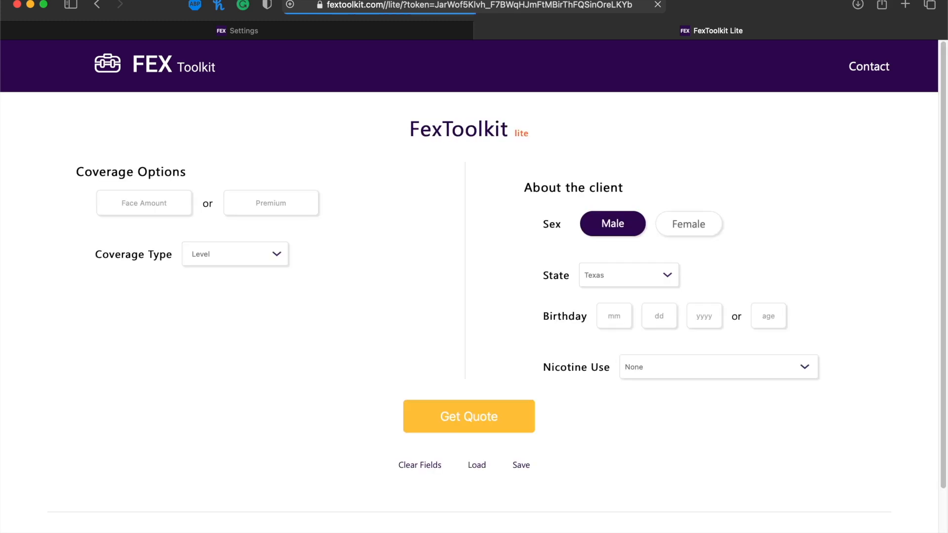
type("5000")
left_click(770, 313)
type("55")
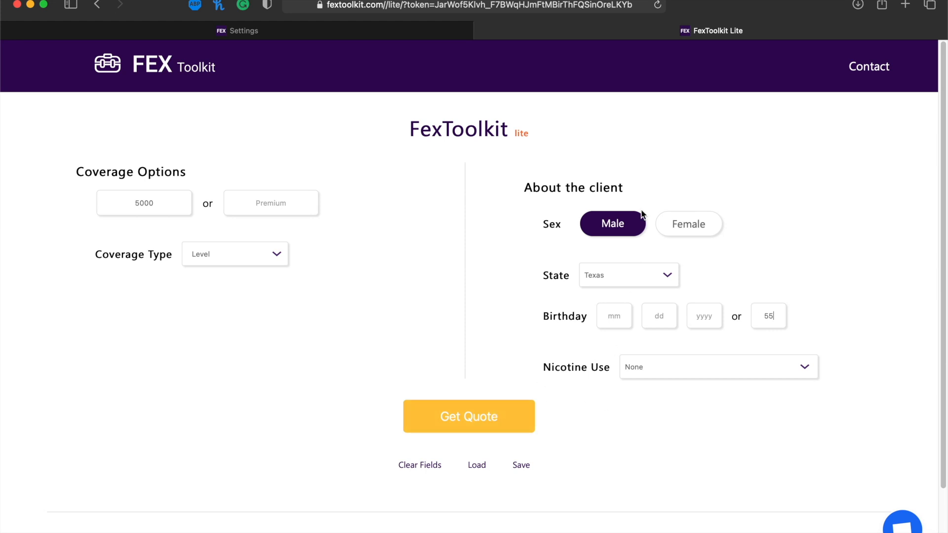
Get the quotes and expand the Liberty Bankers quote details.
left_click(470, 416)
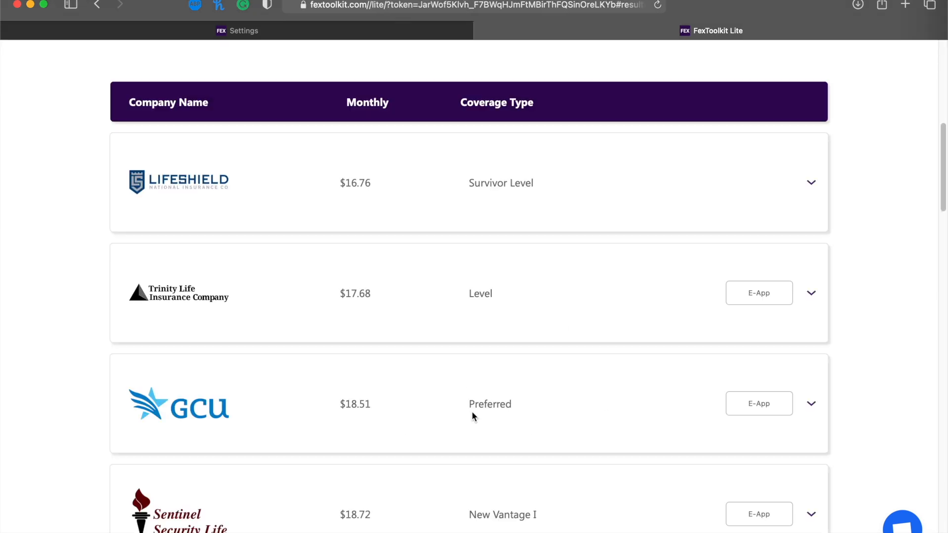
scroll(445, 323, "down", 20)
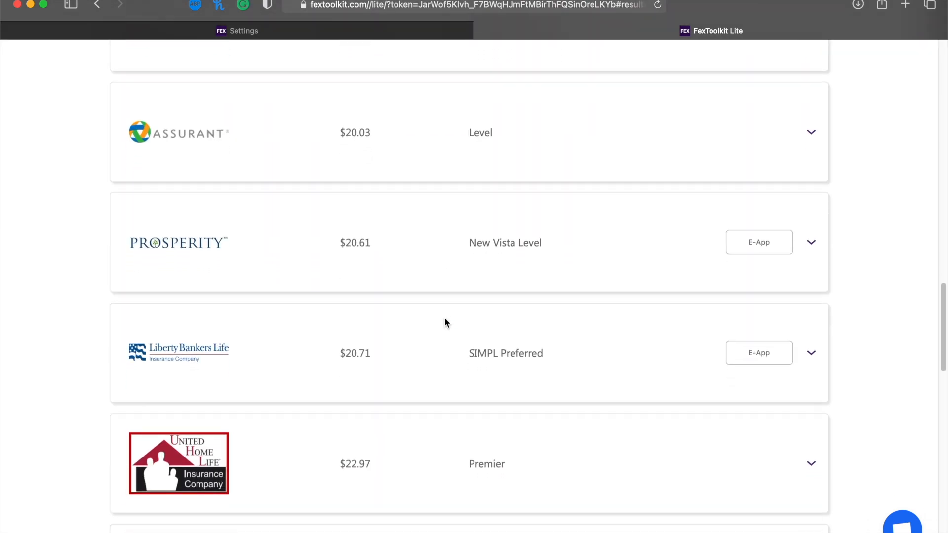
left_click(811, 116)
scroll(352, 268, "up", 2)
scroll(391, 279, "up", 10)
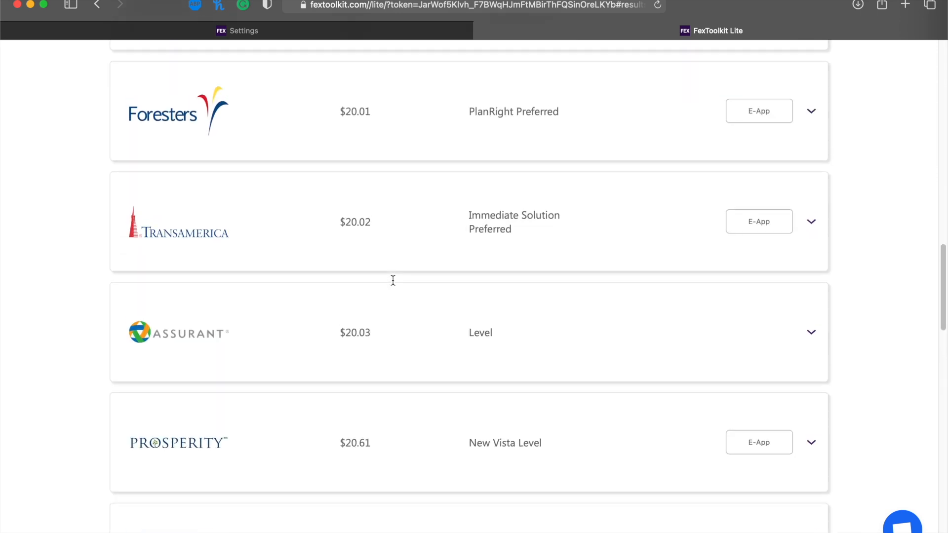
scroll(392, 279, "up", 3)
scroll(717, 280, "up", 20)
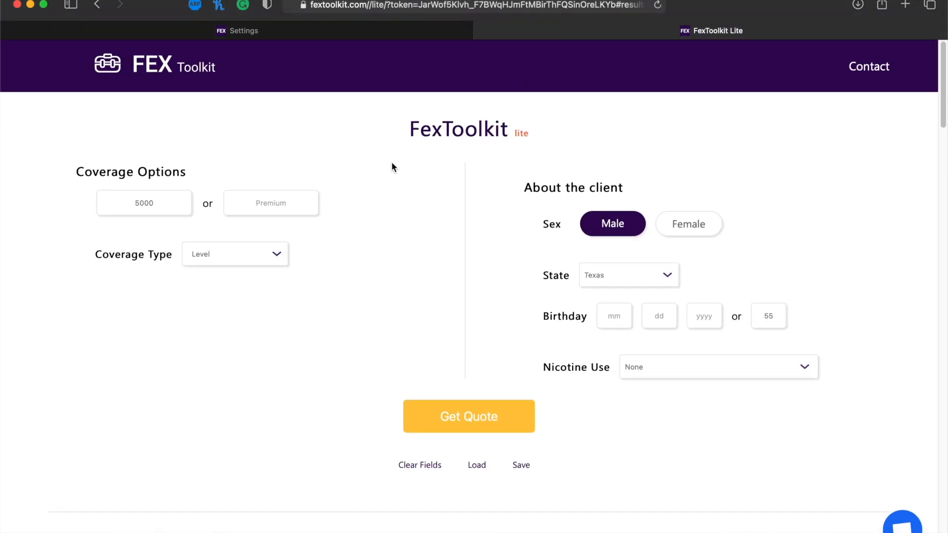
Return to the Settings tab and scroll through the FexToolkit Lite sample form.
left_click(337, 33)
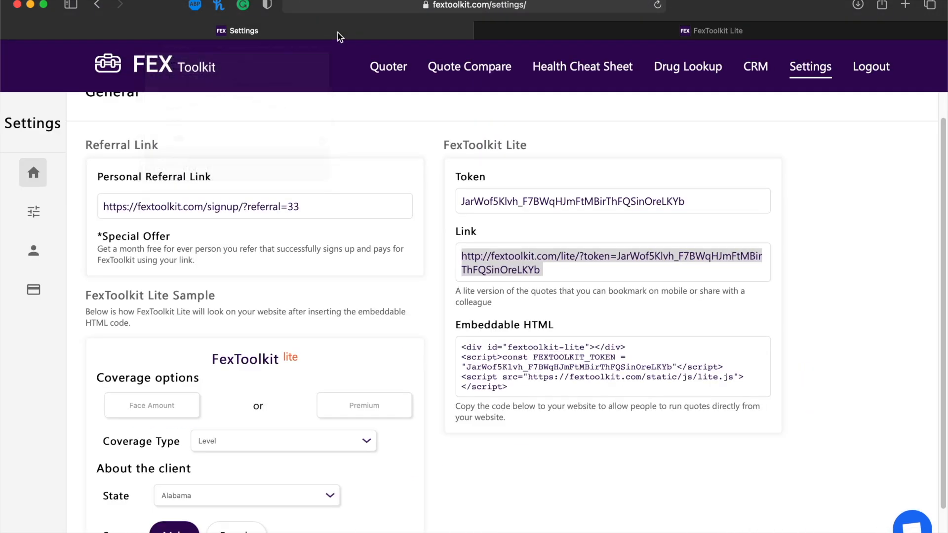
left_click(533, 299)
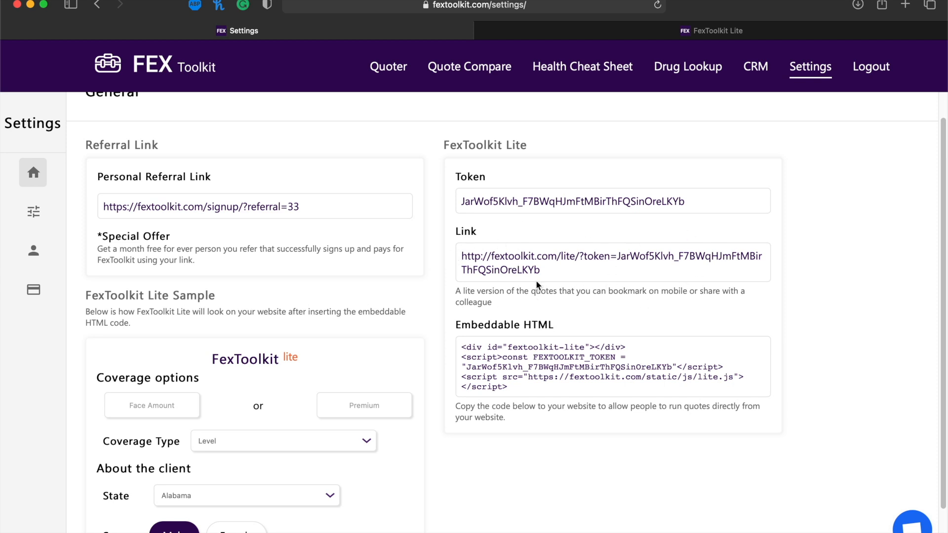
scroll(603, 279, "down", 2)
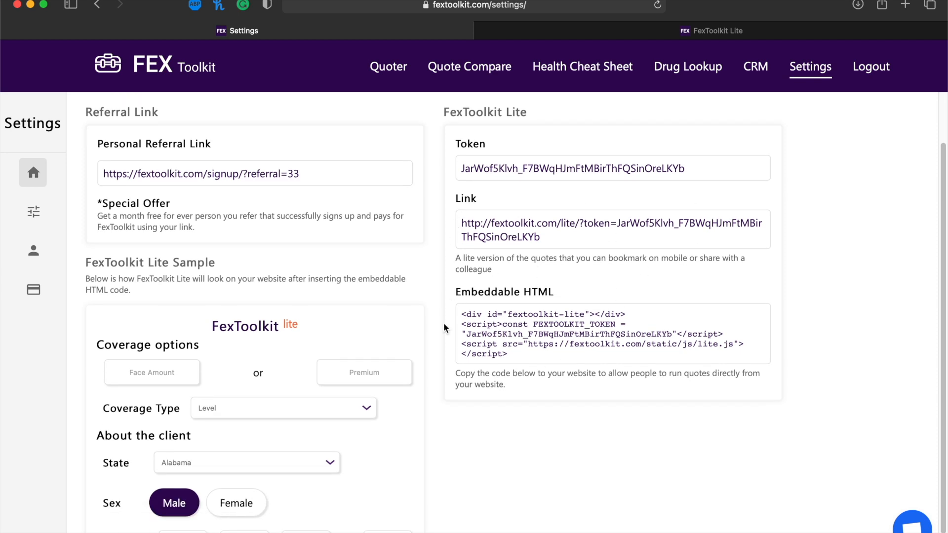
scroll(271, 297, "down", 5)
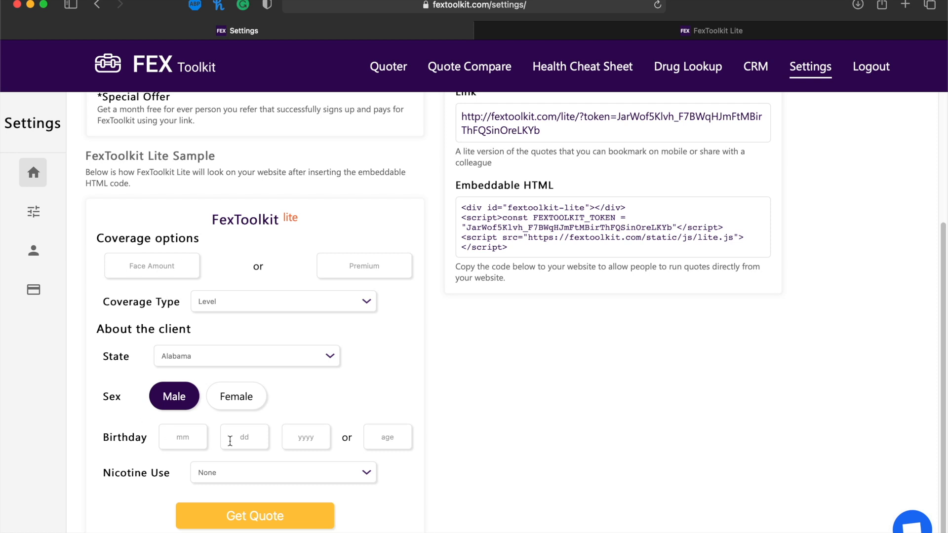
left_click(298, 432)
scroll(191, 348, "up", 4)
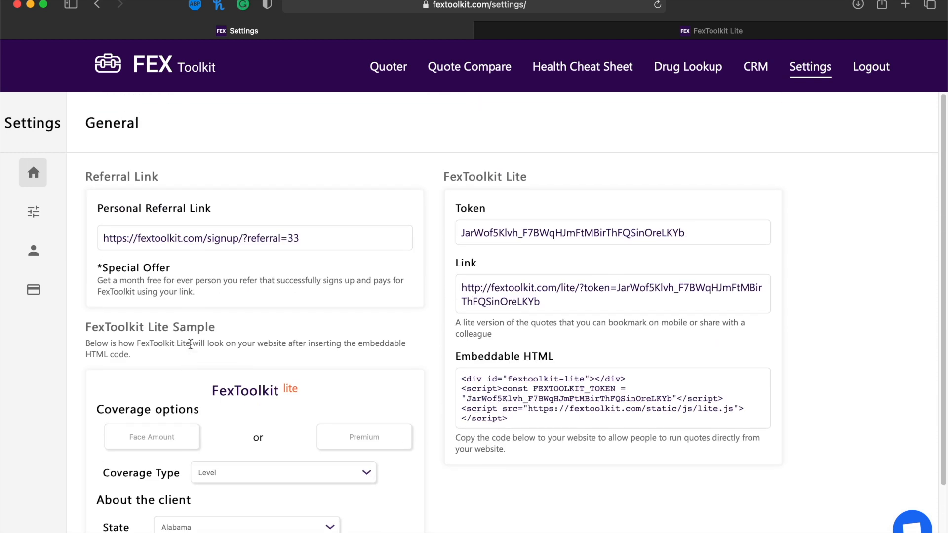
Review customization options, toggling Telesales Agent on and back off, then open Account Information.
left_click(34, 212)
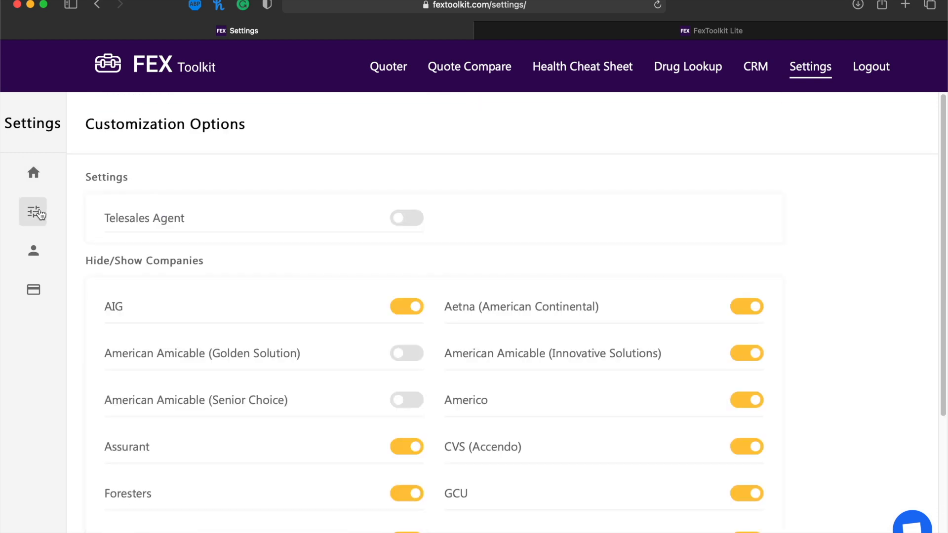
scroll(252, 206, "down", 1)
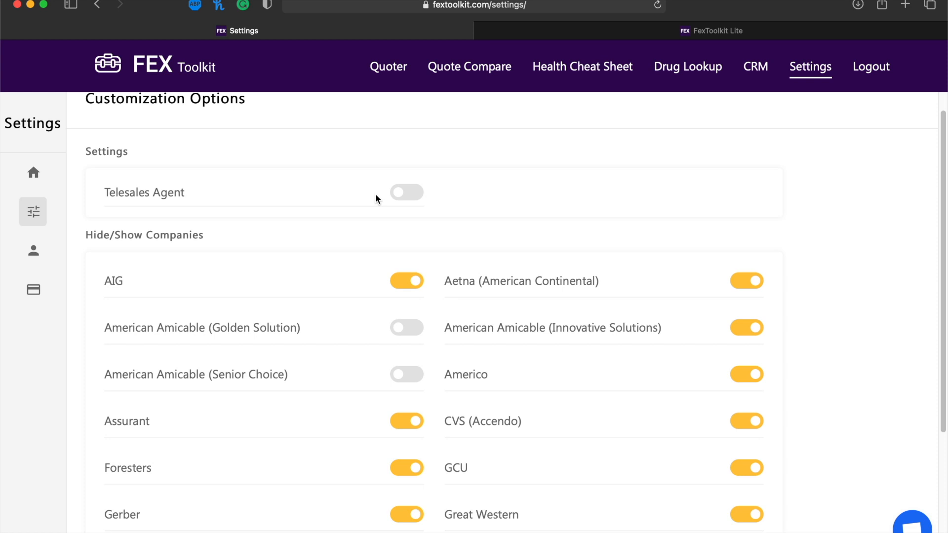
left_click(403, 194)
left_click(403, 195)
scroll(402, 194, "down", 10)
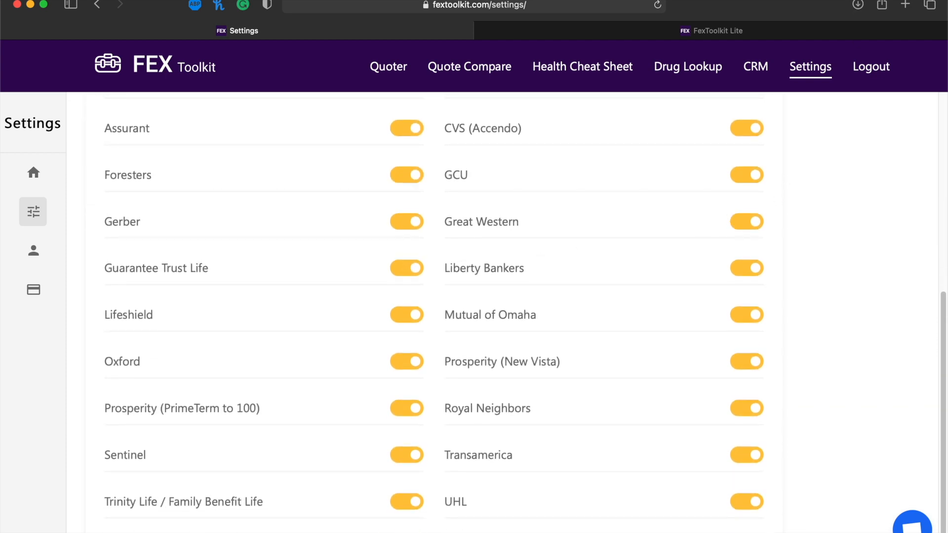
scroll(566, 248, "up", 1)
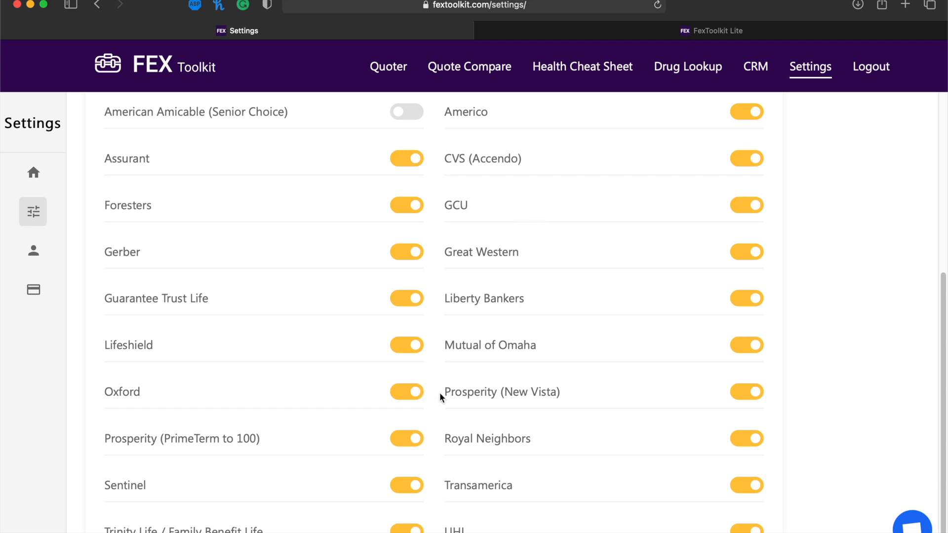
scroll(440, 392, "up", 5)
scroll(435, 329, "down", 1)
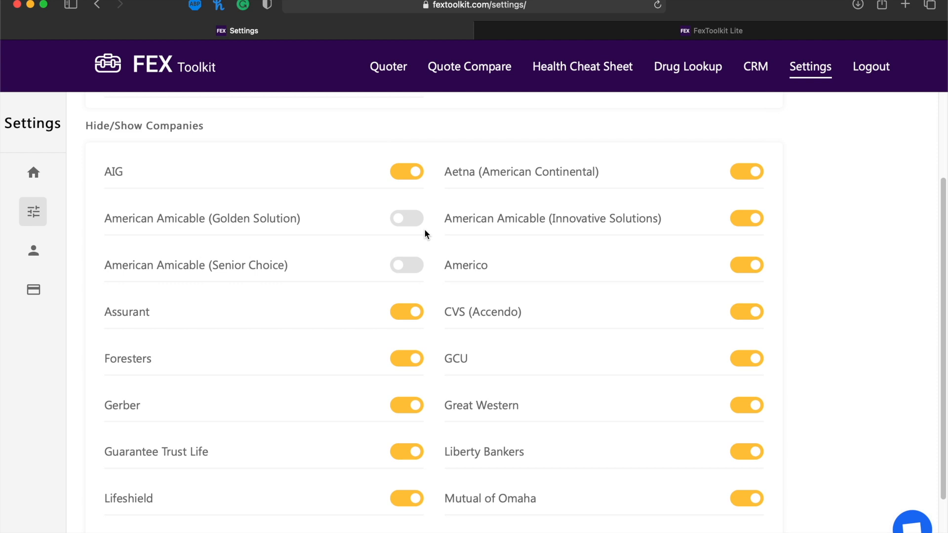
left_click(22, 260)
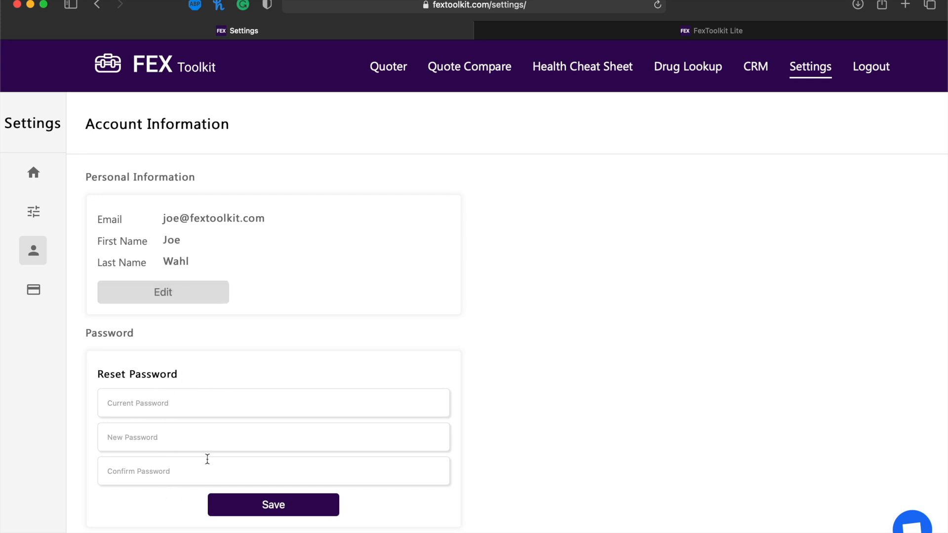
View the subscription Overview, Payment Details and Plans, then return to general settings.
left_click(34, 289)
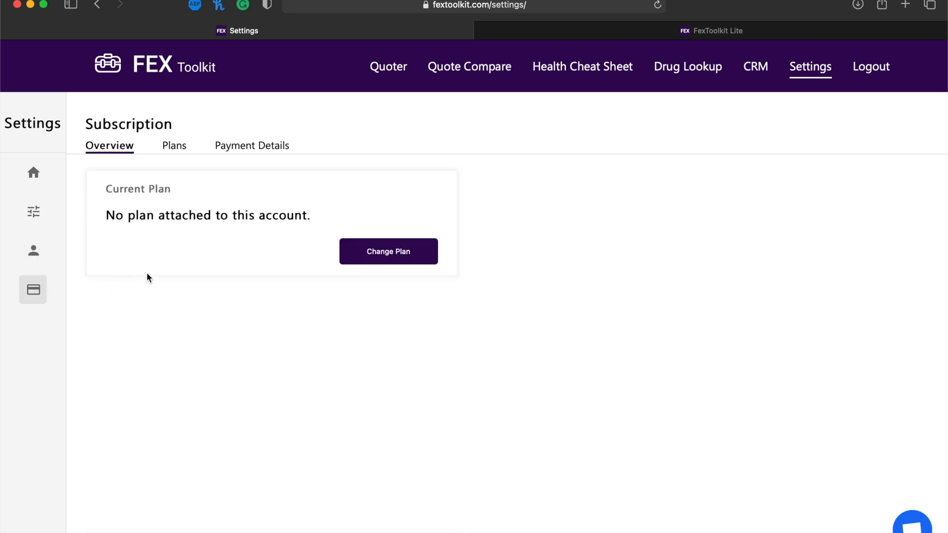
left_click(167, 147)
left_click(247, 145)
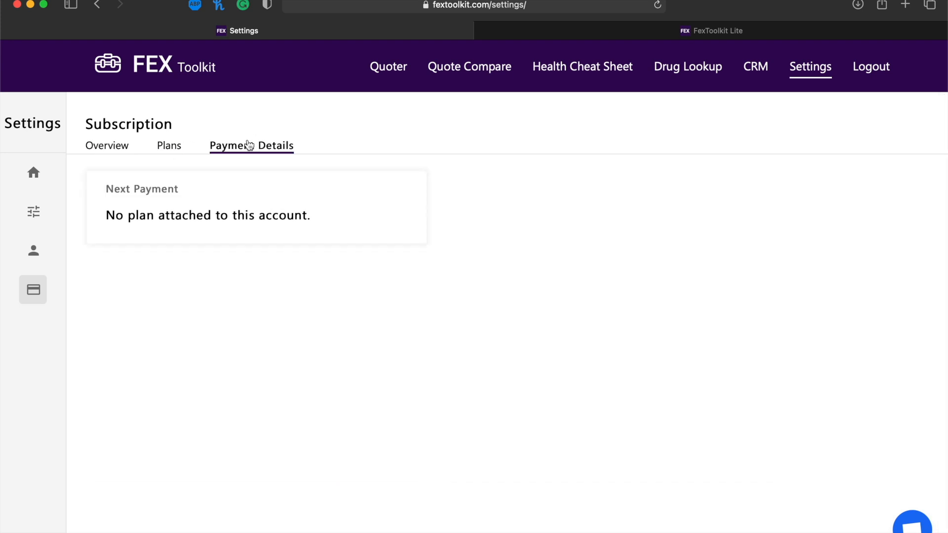
left_click(170, 145)
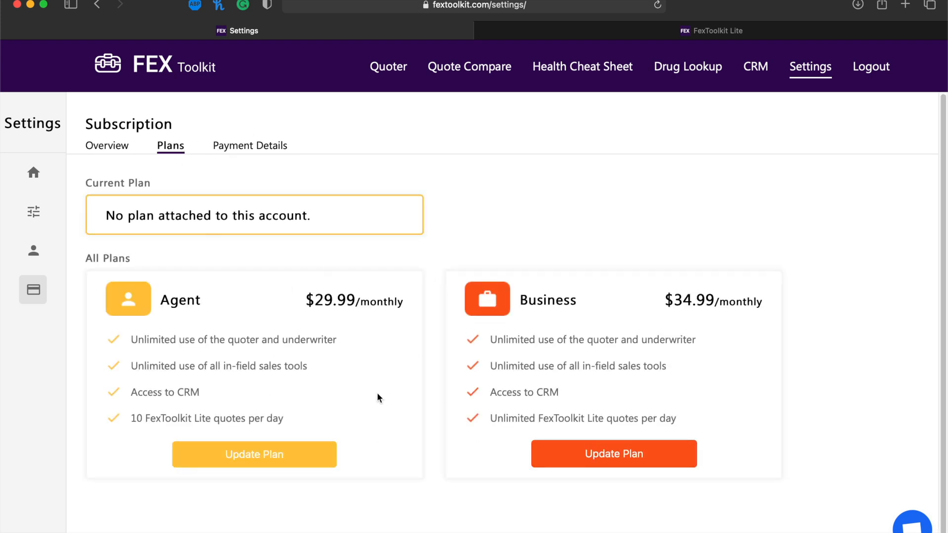
left_click(43, 168)
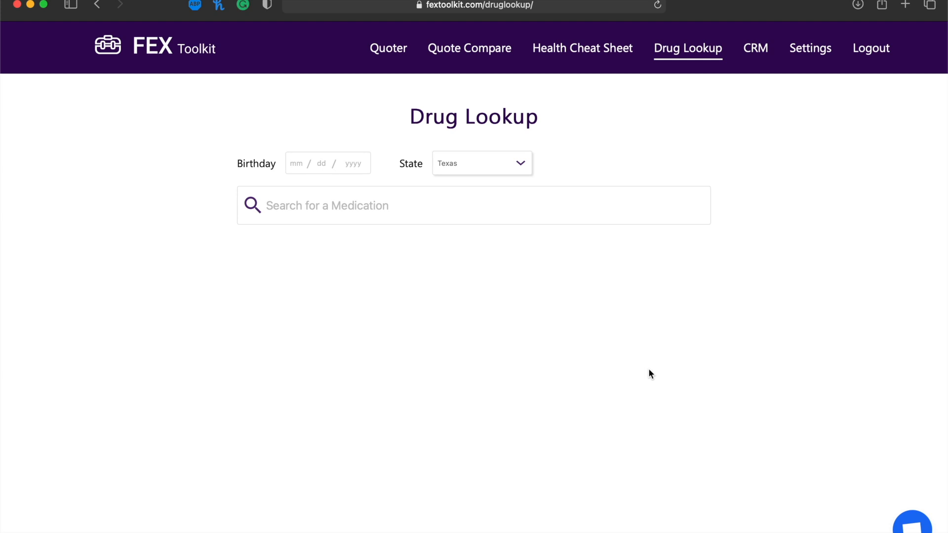
Enter birthday 01/01/1950 and add Spiriva for COPD, first filled in 2015.
left_click(292, 167)
type("01 / 01 / 1950")
left_click(367, 211)
type("spiri")
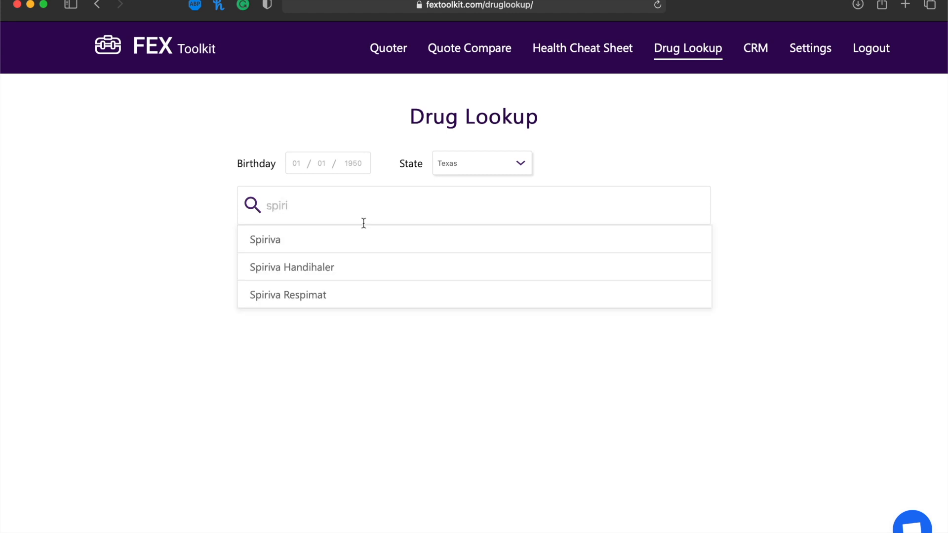
left_click(261, 241)
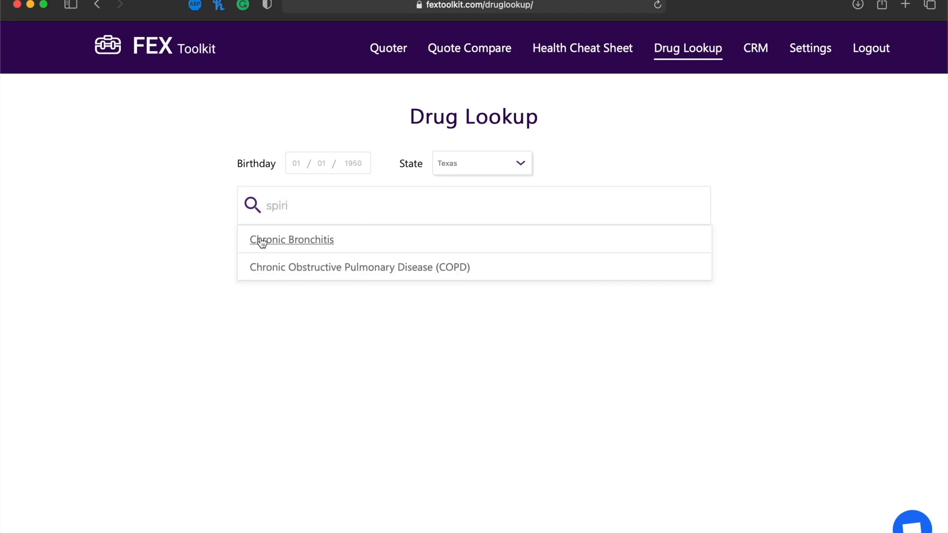
left_click(324, 275)
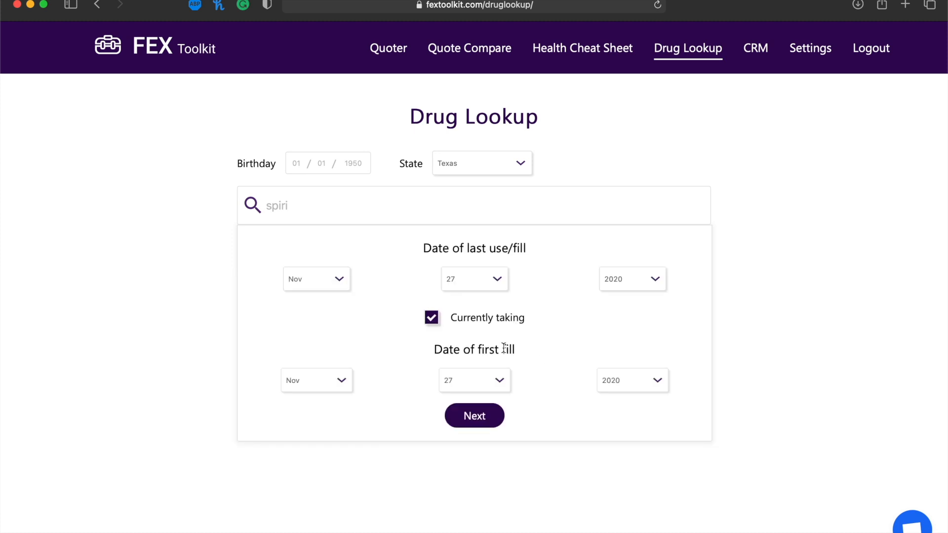
left_click(615, 379)
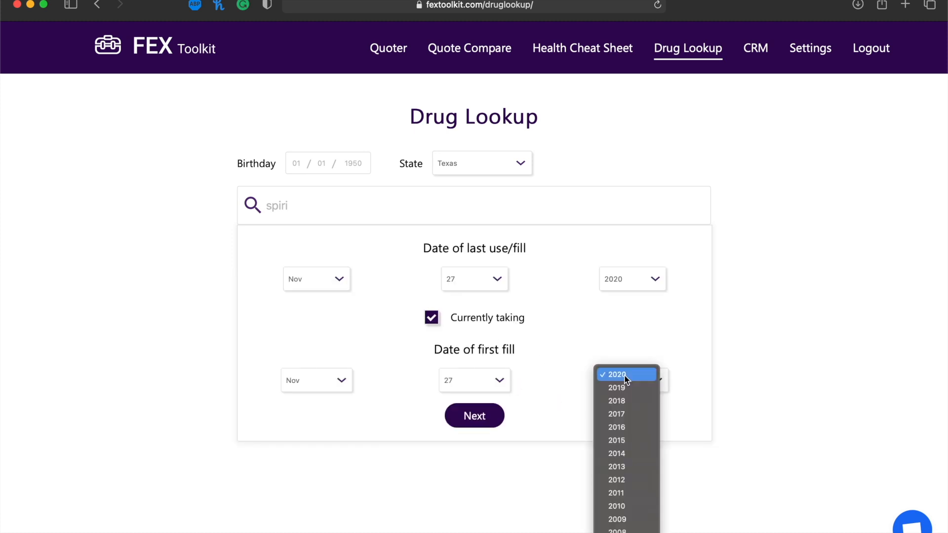
left_click(632, 440)
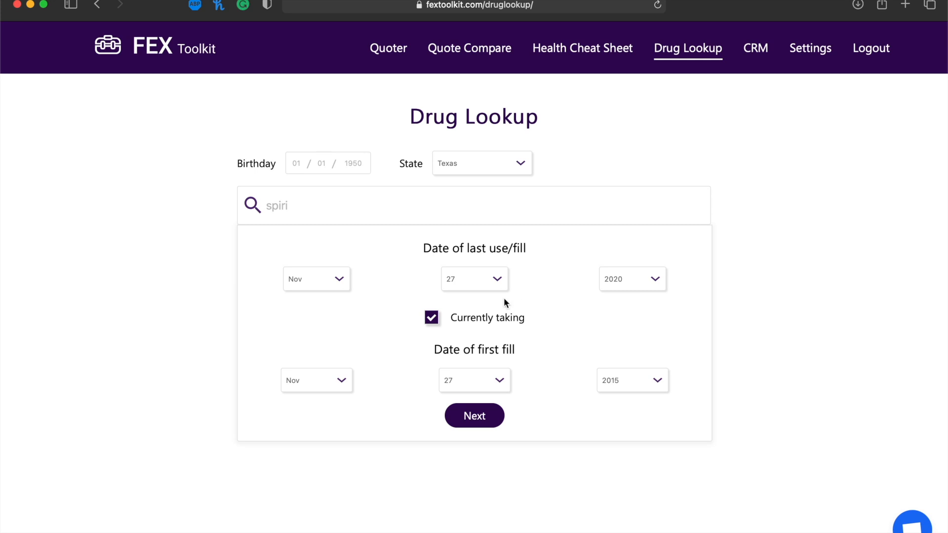
left_click(476, 419)
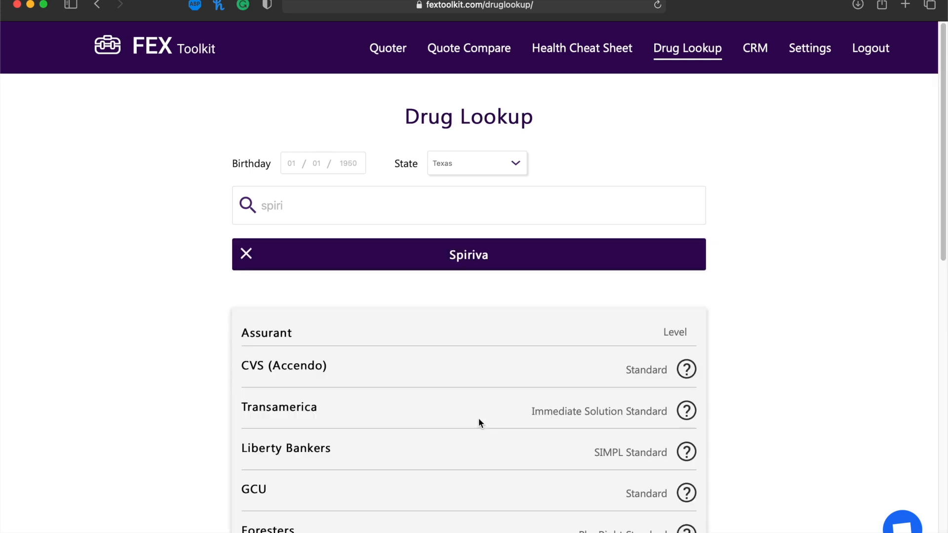
Review each carrier's Spiriva rating and read the Why explanations.
scroll(478, 419, "down", 8)
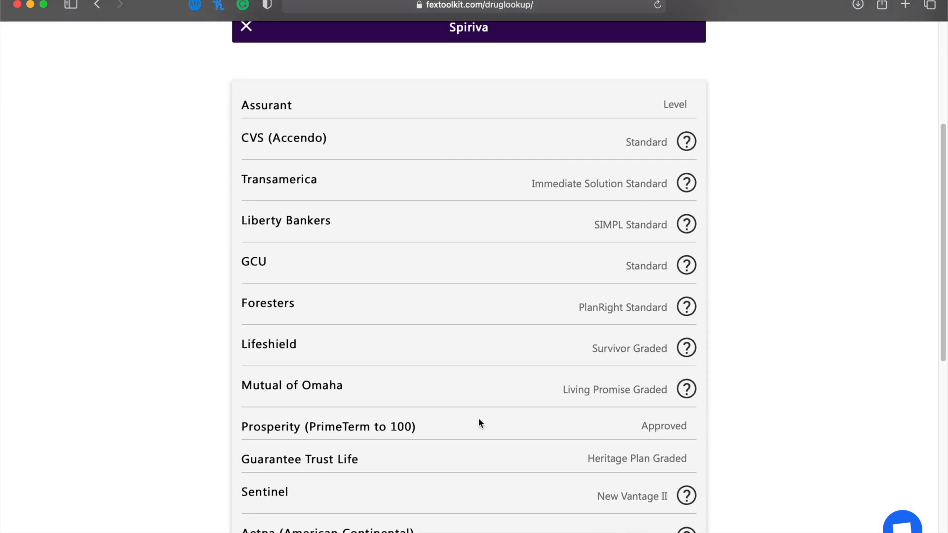
scroll(503, 265, "down", 6)
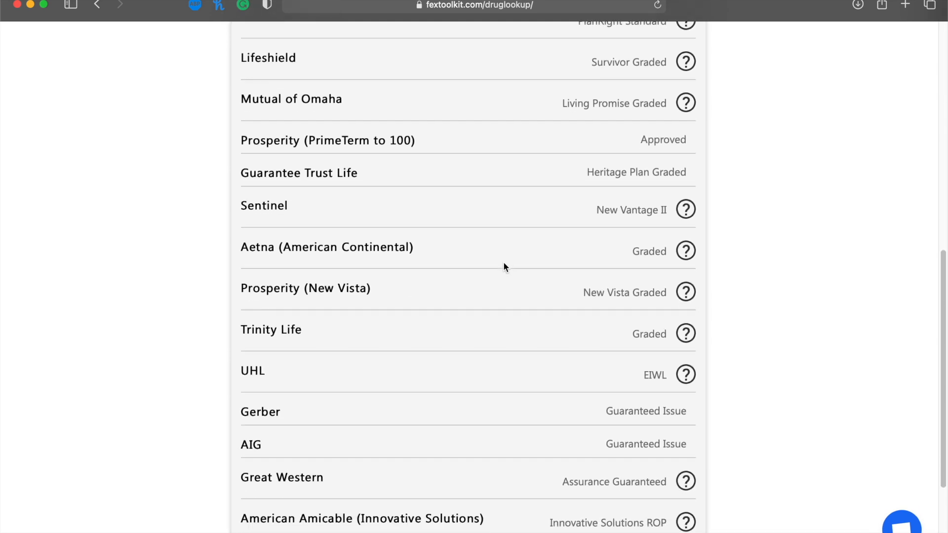
scroll(503, 266, "up", 5)
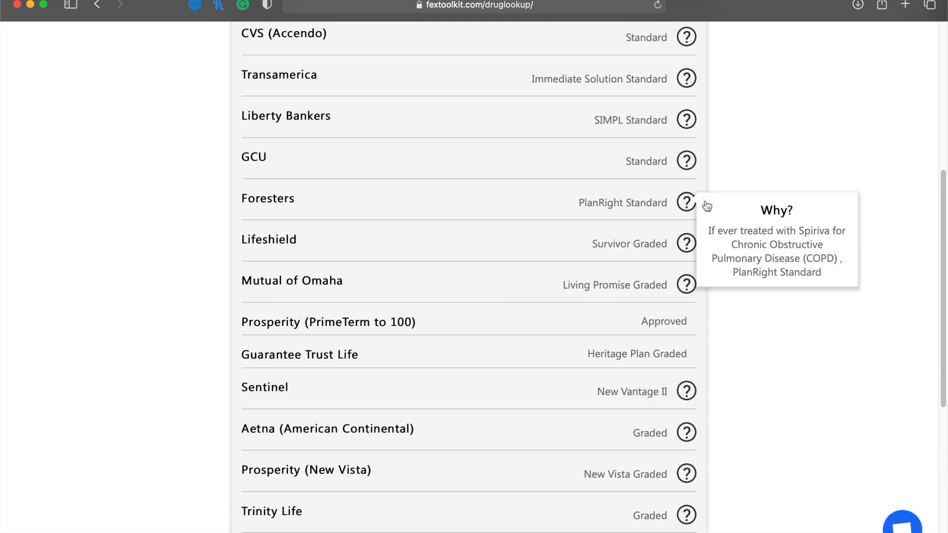
scroll(703, 143, "up", 2)
scroll(703, 143, "up", 1)
mouse_move(688, 213)
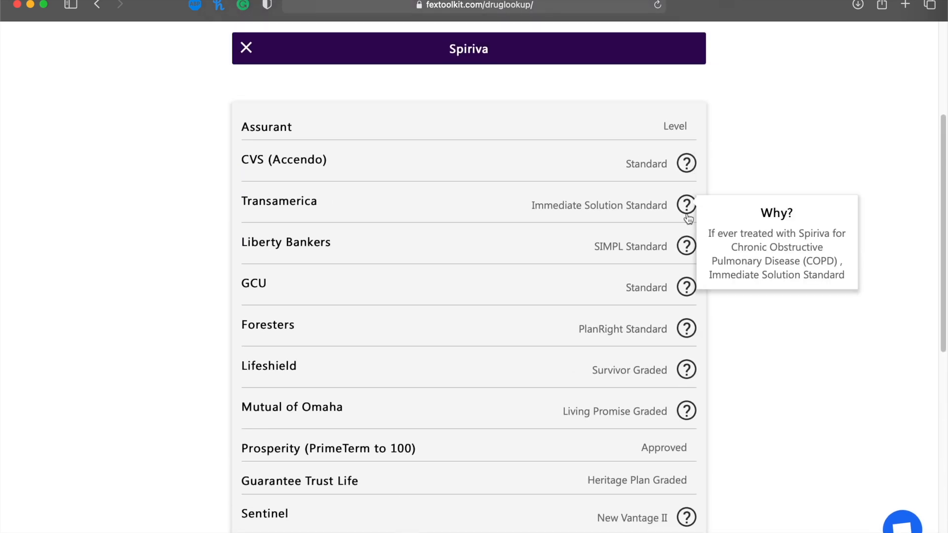
mouse_move(689, 244)
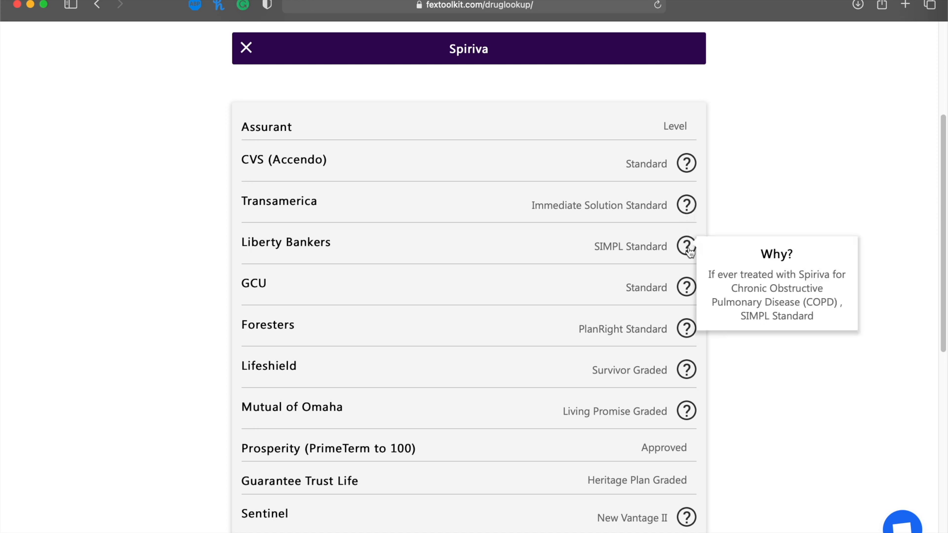
mouse_move(687, 286)
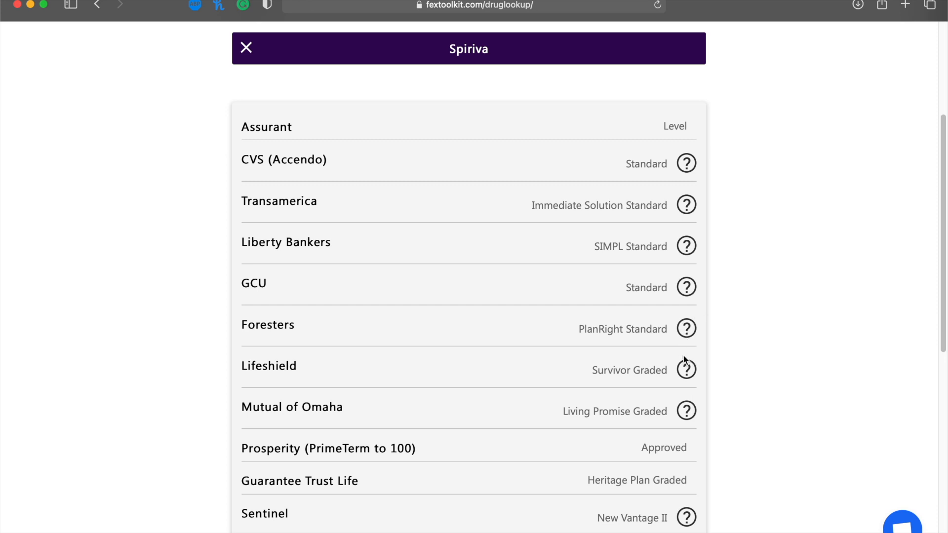
mouse_move(685, 369)
mouse_move(685, 339)
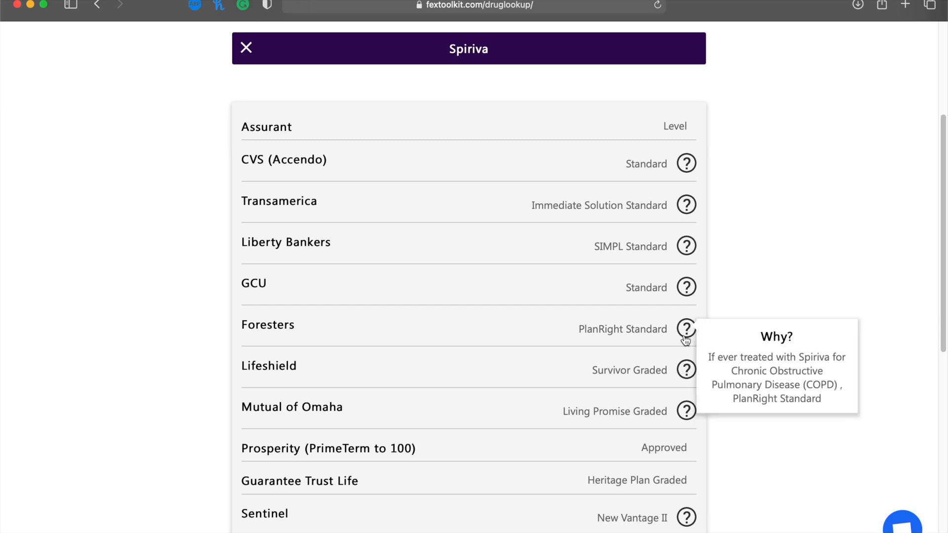
scroll(685, 340, "down", 8)
scroll(686, 376, "down", 2)
mouse_move(683, 450)
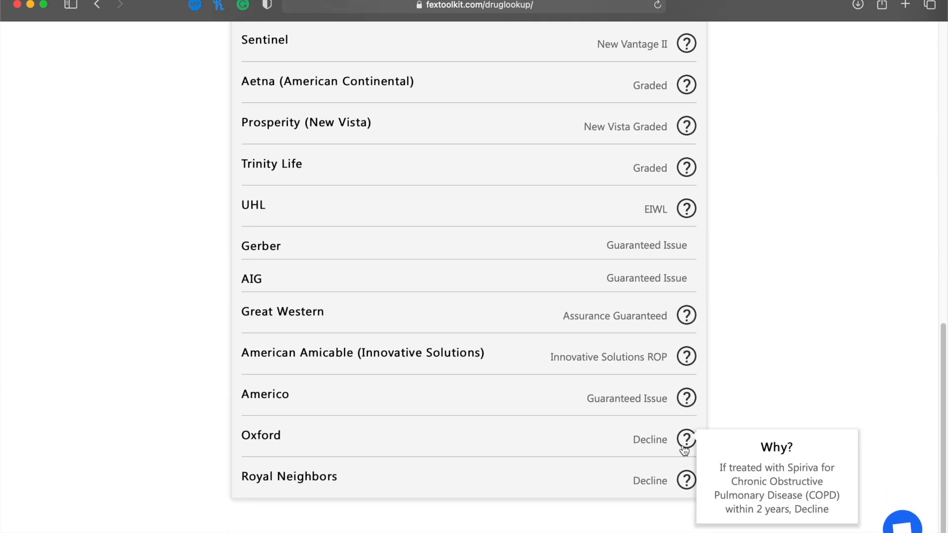
scroll(686, 447, "up", 1)
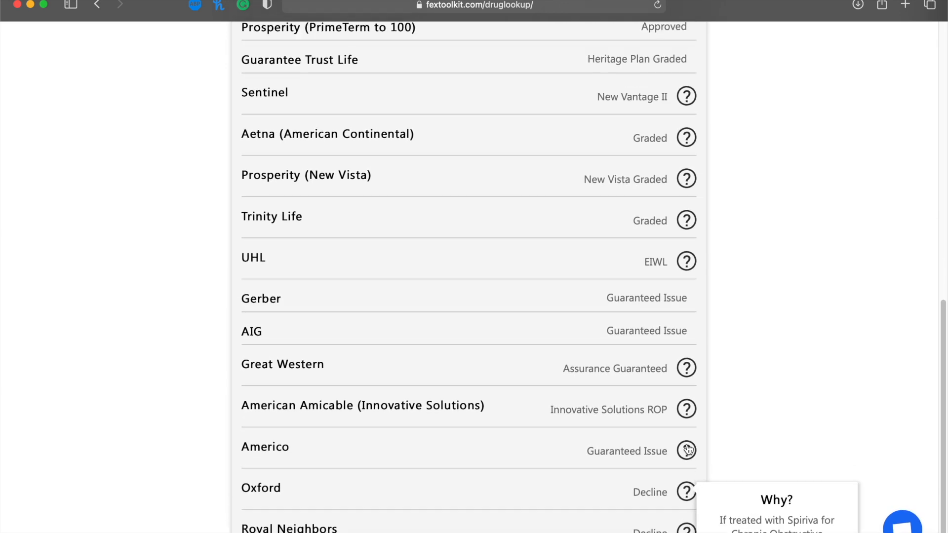
scroll(687, 449, "up", 13)
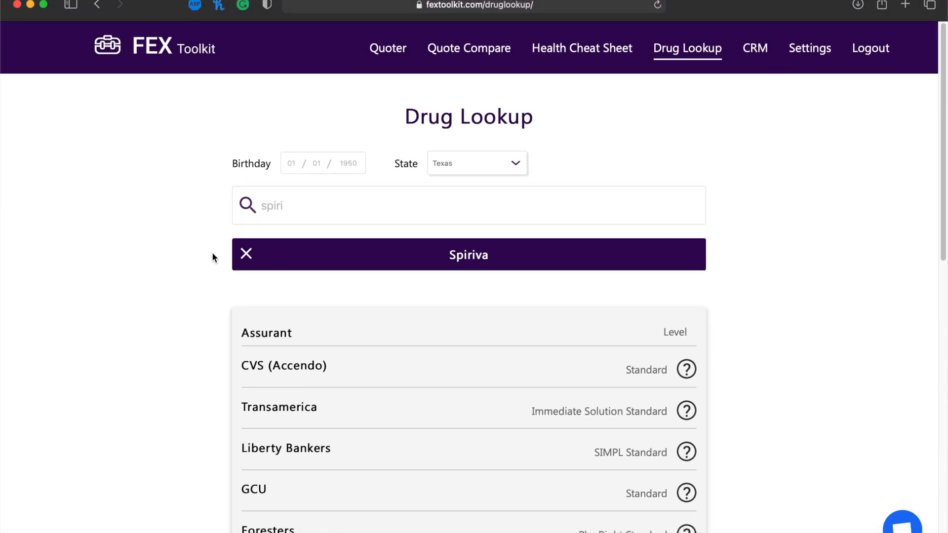
Replace the search with 'lisin' and add Lisinopril for Heart Attack, first filled 2008.
double_click(286, 217)
key("BackSpace")
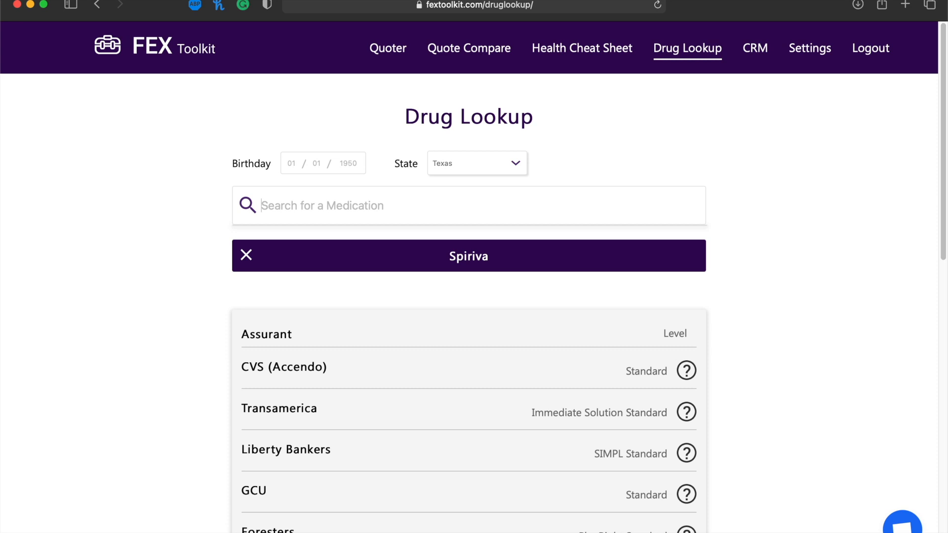
type("lisin")
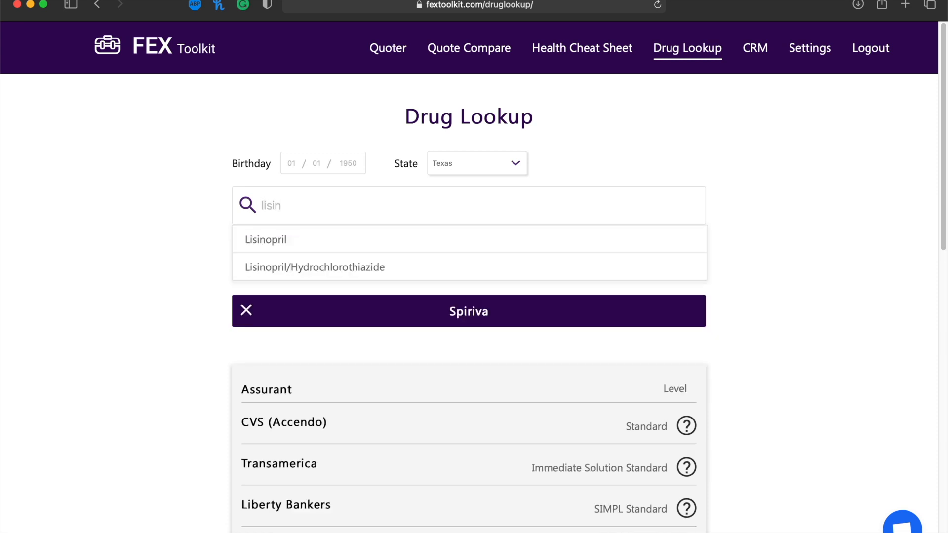
left_click(265, 240)
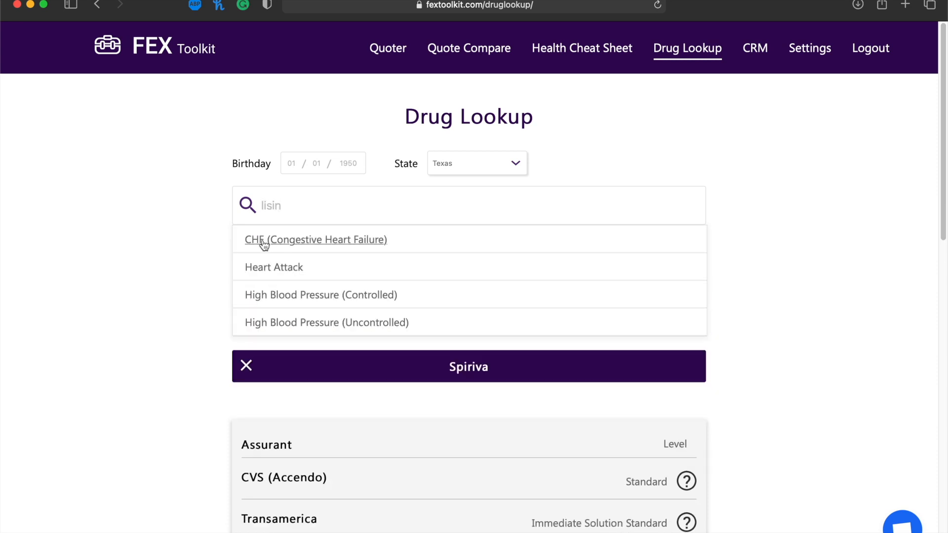
left_click(286, 269)
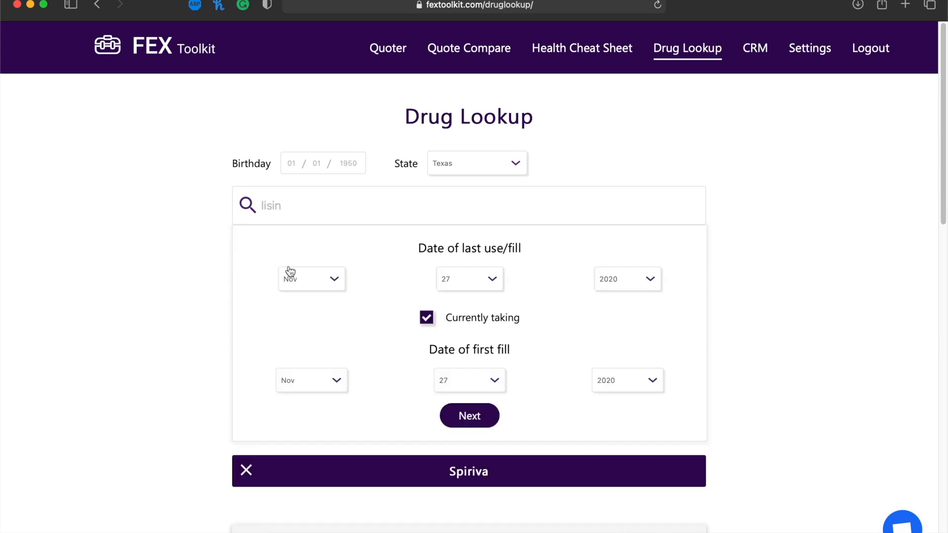
left_click(607, 380)
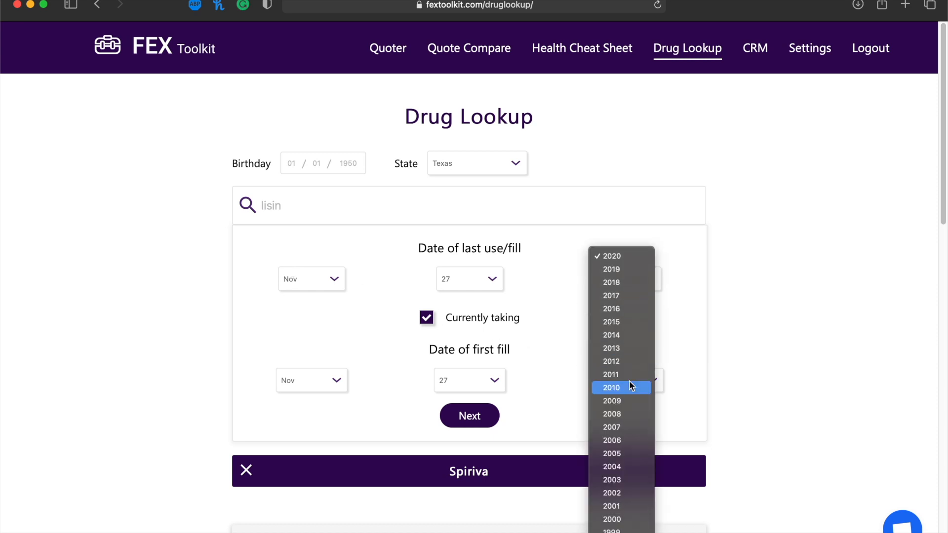
left_click(628, 414)
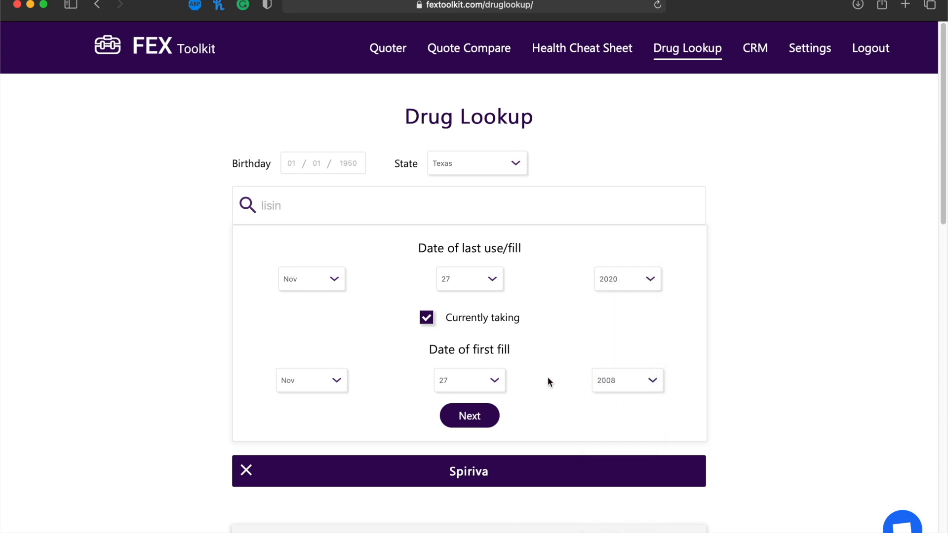
left_click(469, 416)
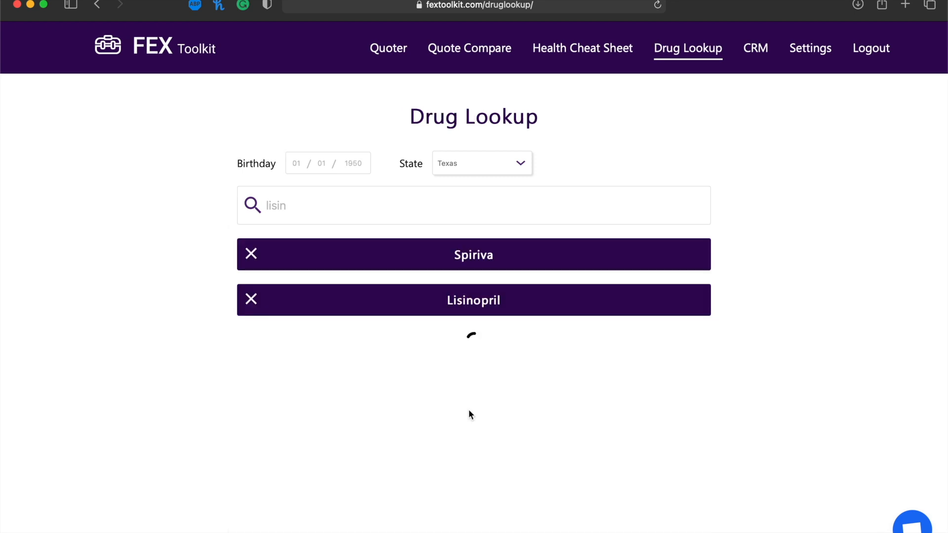
scroll(469, 410, "down", 10)
scroll(469, 410, "down", 5)
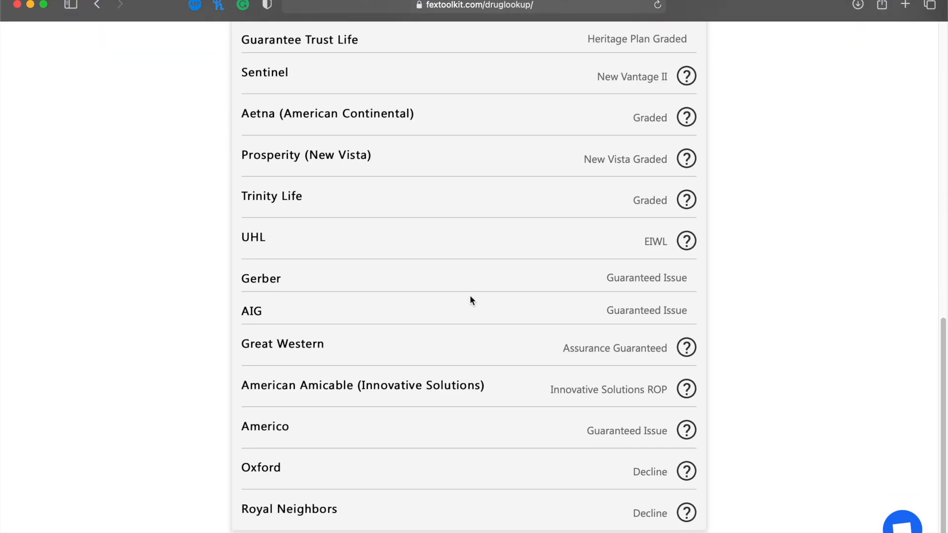
scroll(470, 297, "up", 8)
scroll(469, 295, "up", 3)
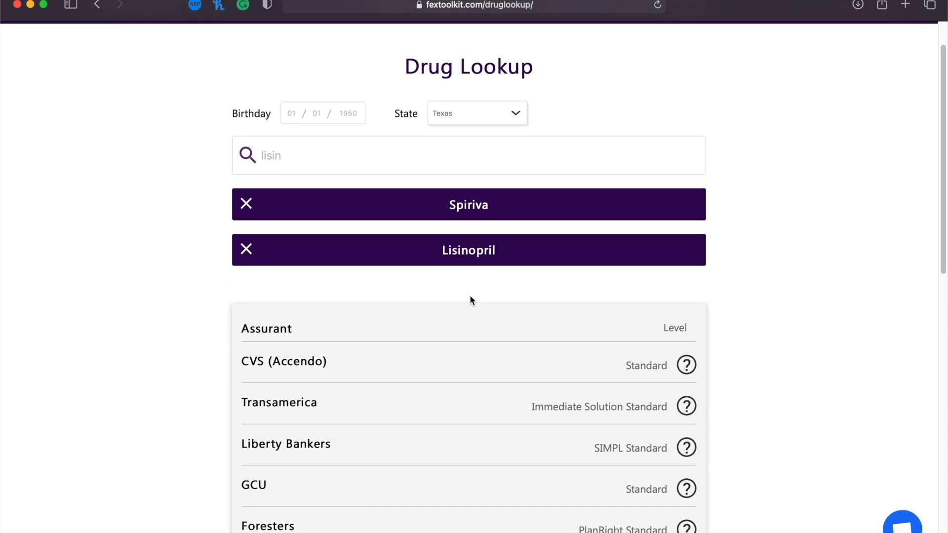
scroll(531, 254, "down", 3)
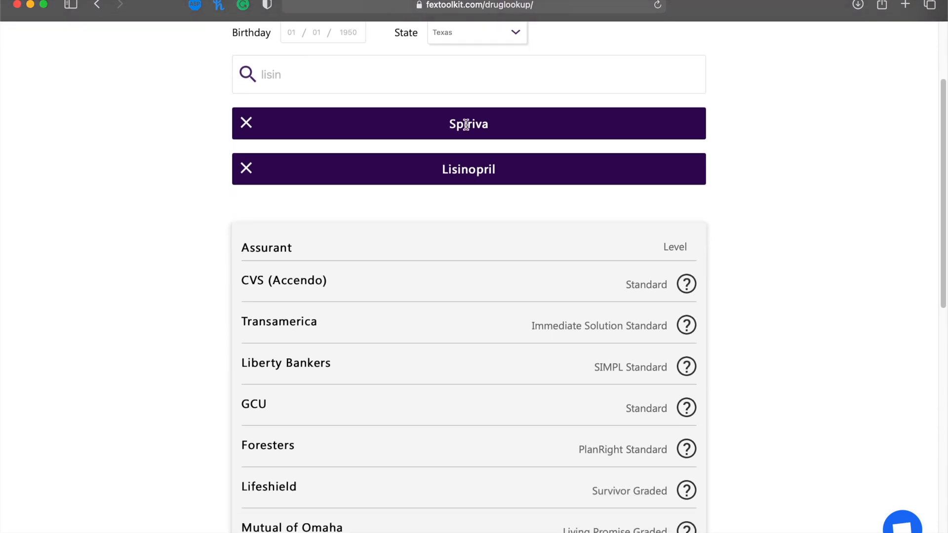
scroll(466, 125, "down", 7)
scroll(466, 130, "down", 3)
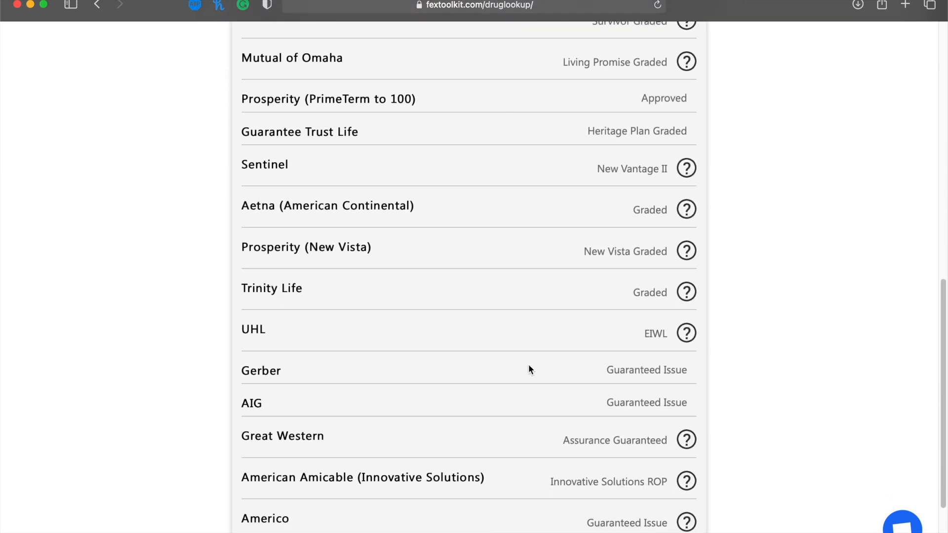
scroll(668, 352, "up", 2)
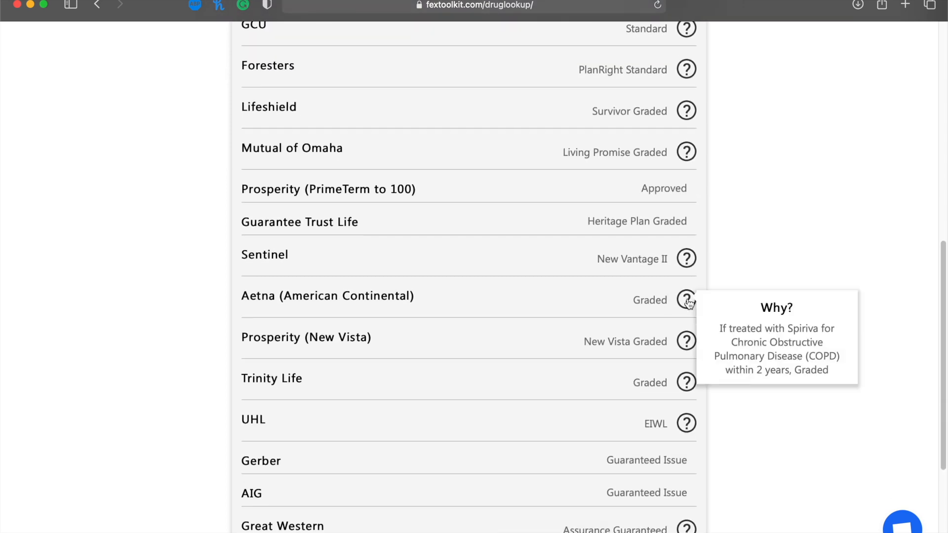
scroll(599, 271, "up", 10)
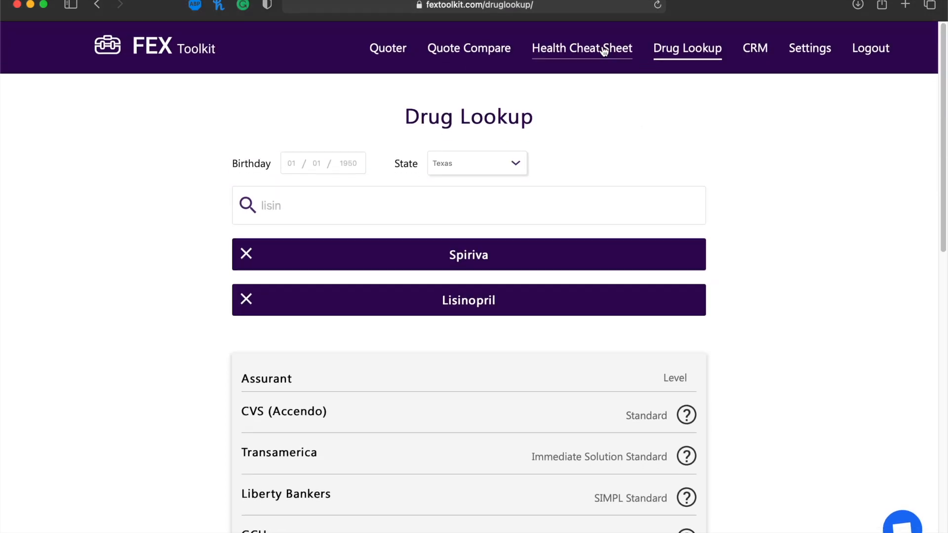
On the Health Cheat Sheet, search 'afib', review the Atrial Fibrillation ratings, and close the card.
left_click(603, 50)
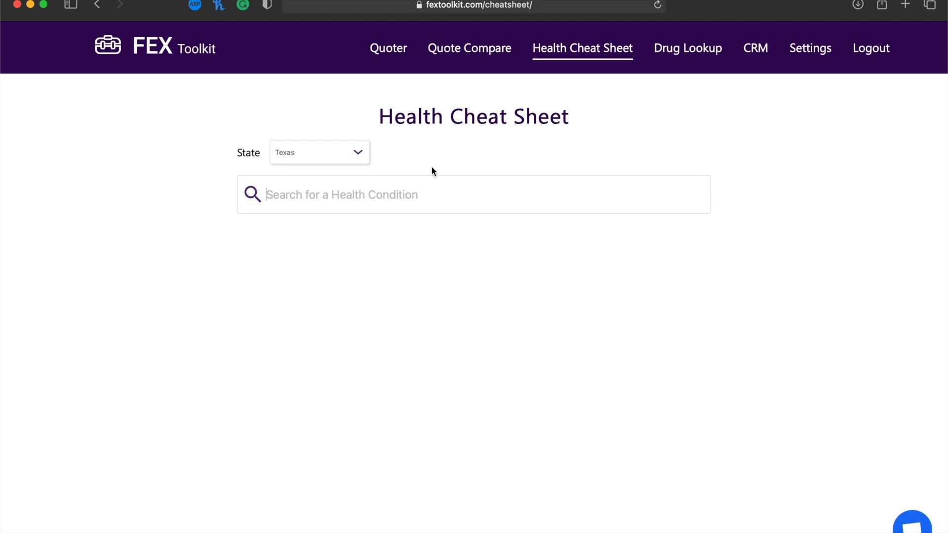
type("afib")
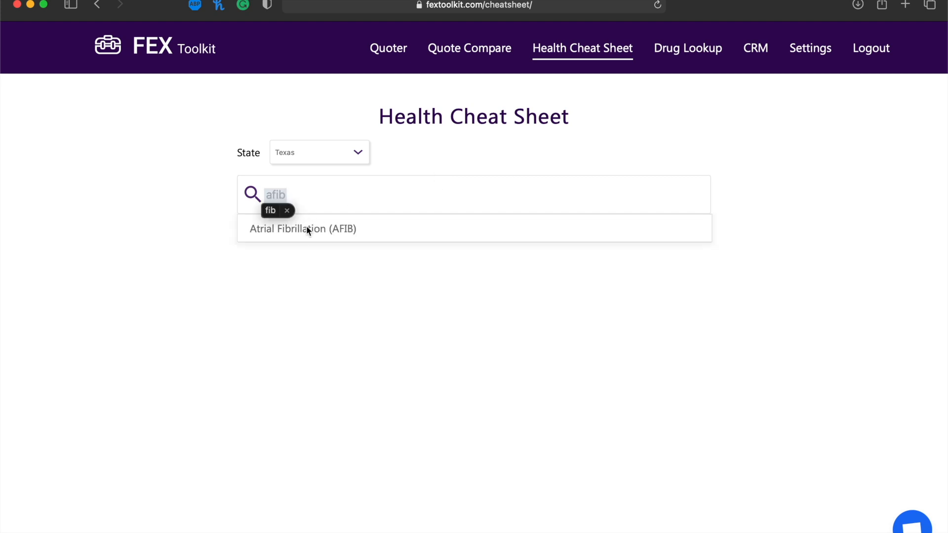
left_click(306, 229)
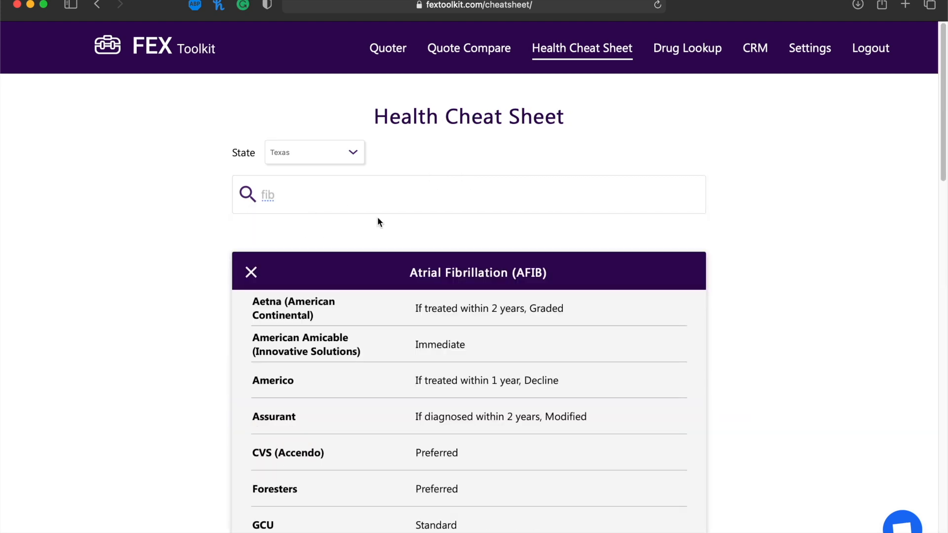
scroll(379, 221, "down", 5)
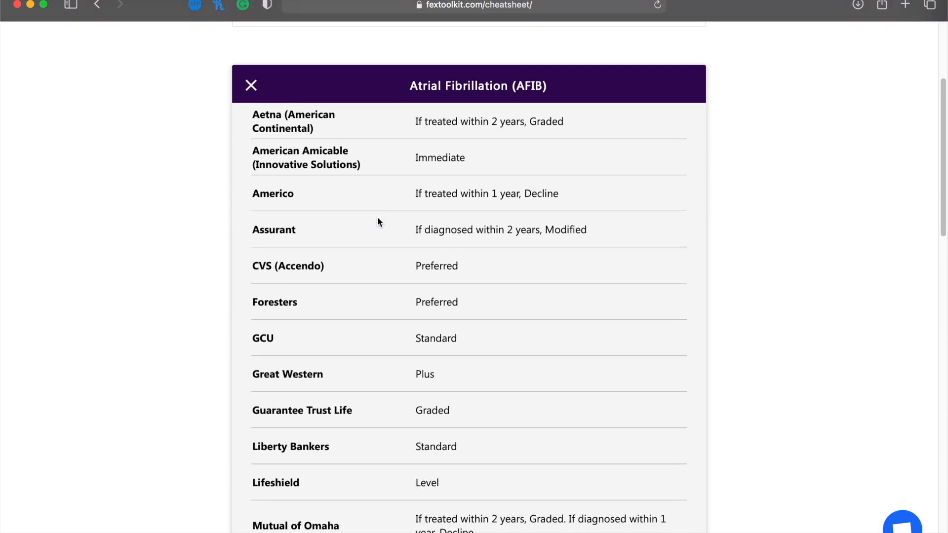
scroll(430, 88, "down", 2)
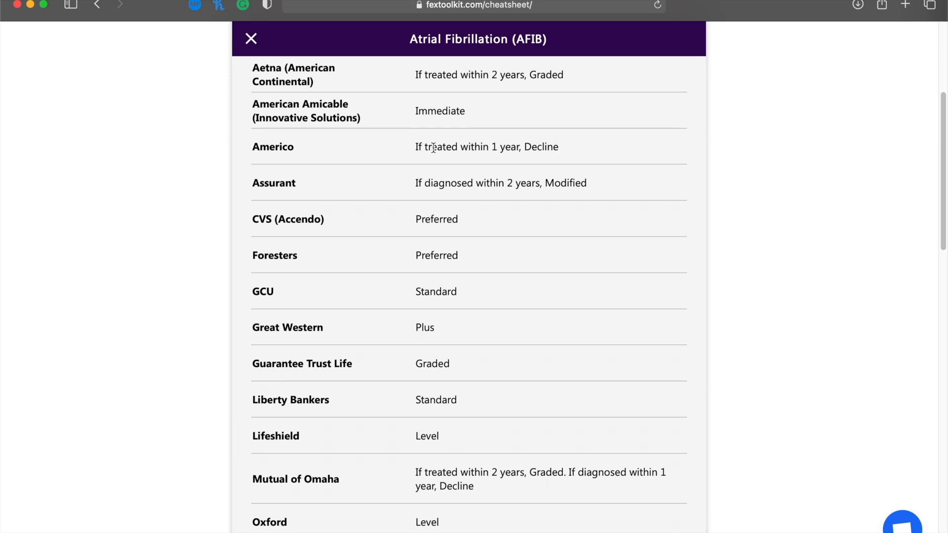
scroll(558, 139, "down", 6)
scroll(558, 138, "up", 9)
scroll(557, 135, "up", 2)
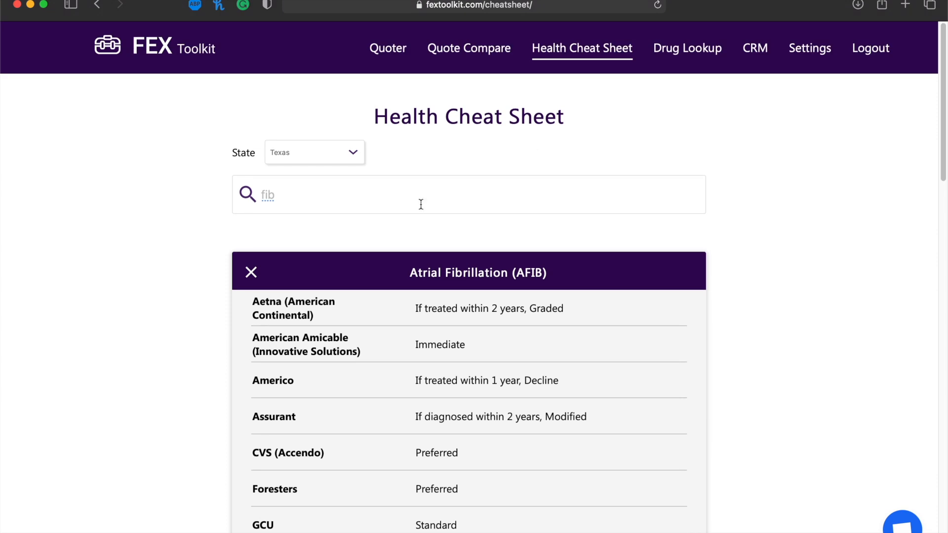
left_click(251, 273)
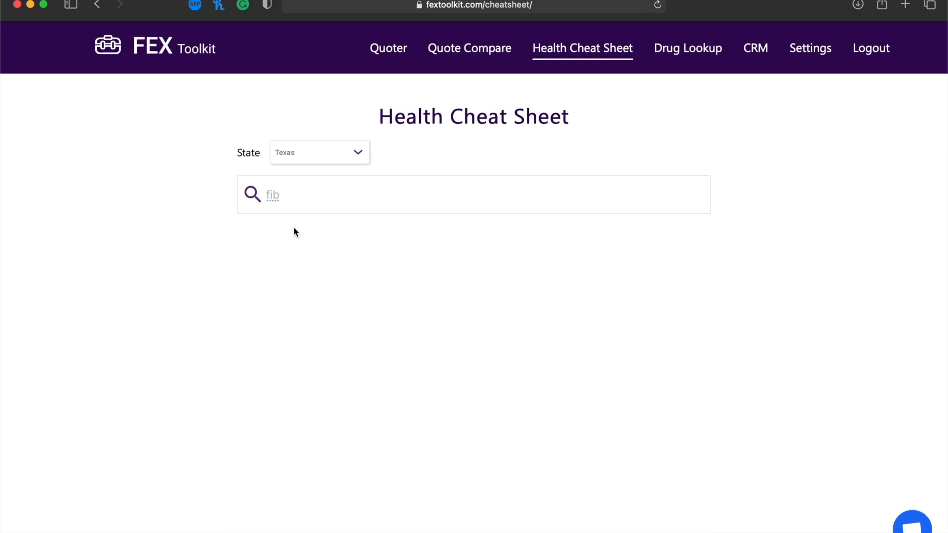
Search 'heart att' and scroll through the Heart Attack carrier ratings.
key("BackSpace")
key("BackSpace")
key("BackSpace")
type("heart att")
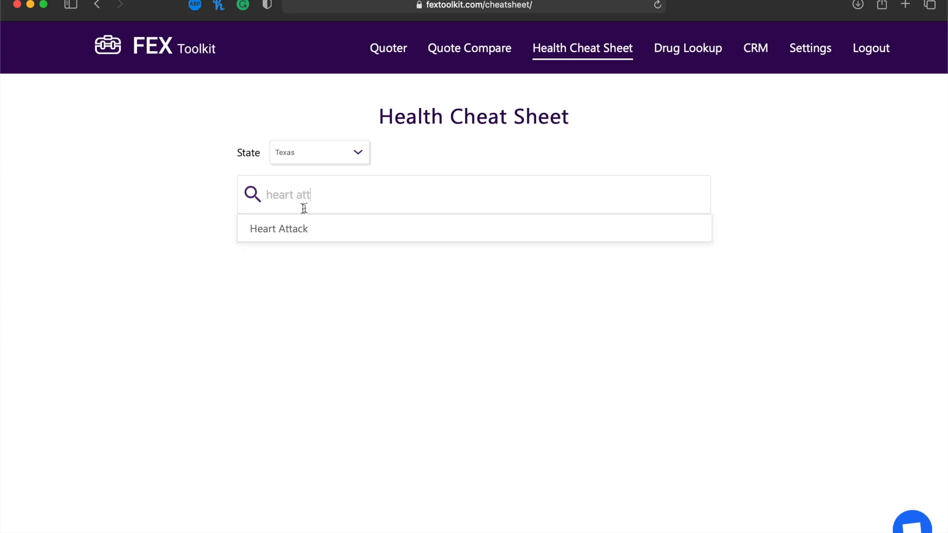
left_click(275, 230)
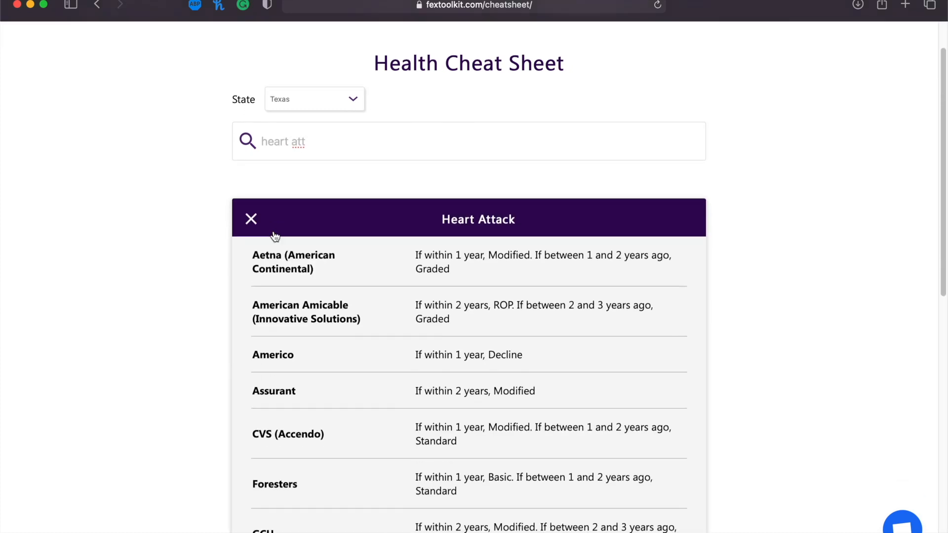
scroll(371, 168, "down", 3)
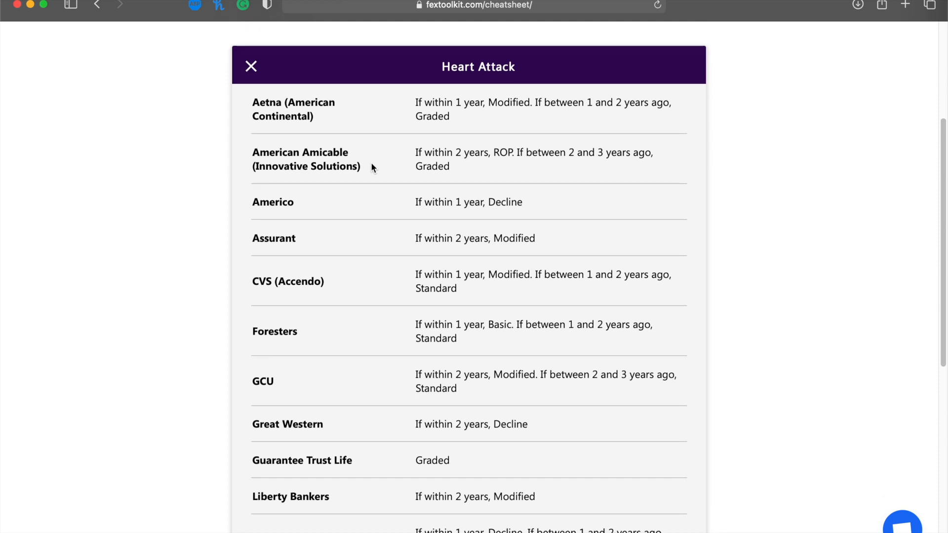
scroll(371, 168, "down", 7)
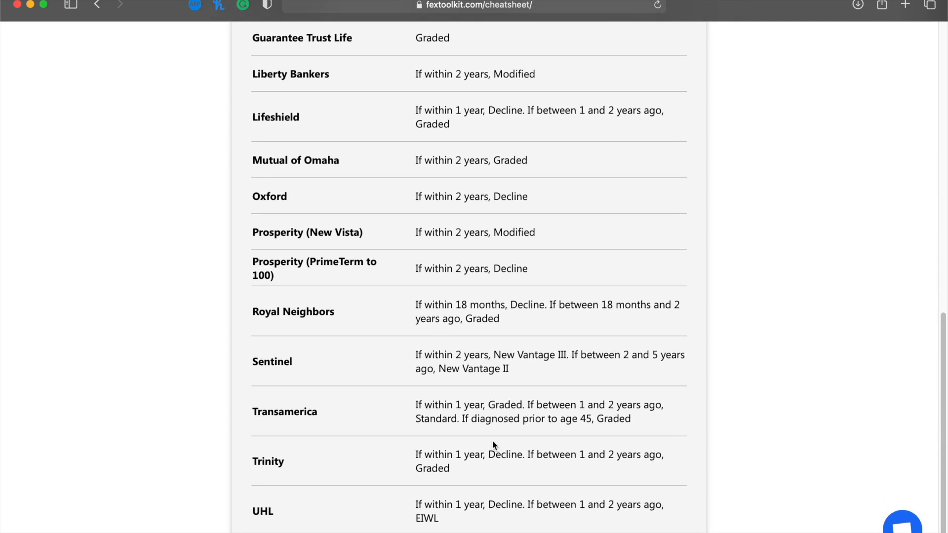
scroll(583, 301, "up", 3)
scroll(580, 296, "up", 3)
scroll(565, 182, "down", 1)
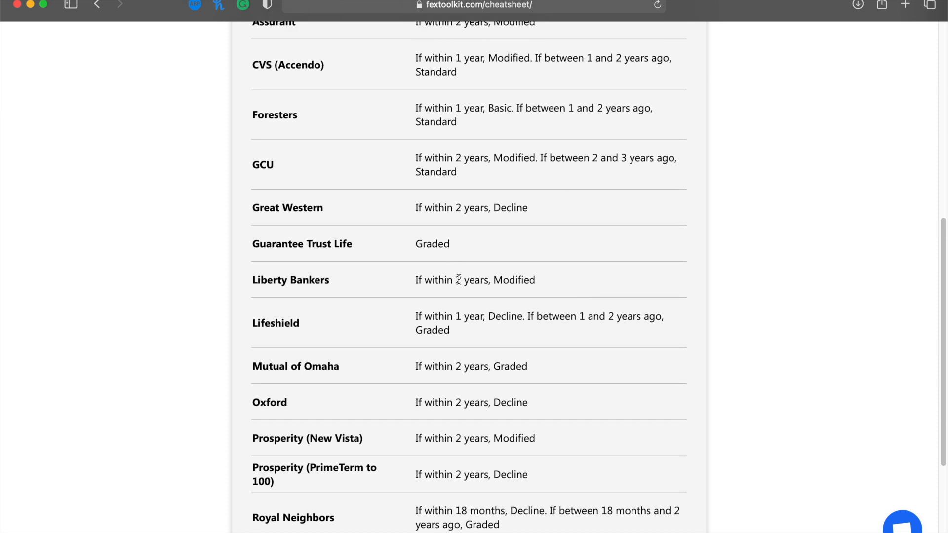
scroll(458, 279, "down", 3)
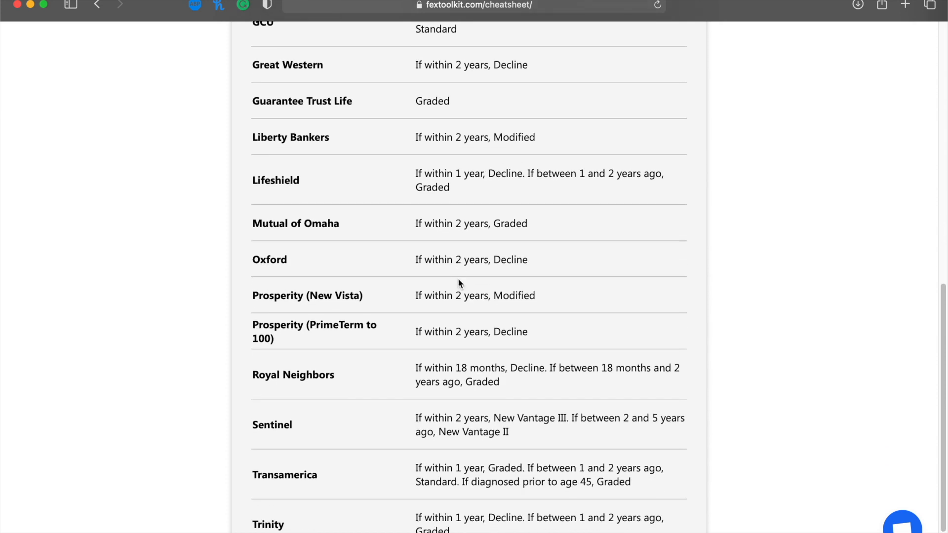
scroll(459, 283, "down", 1)
scroll(475, 406, "down", 1)
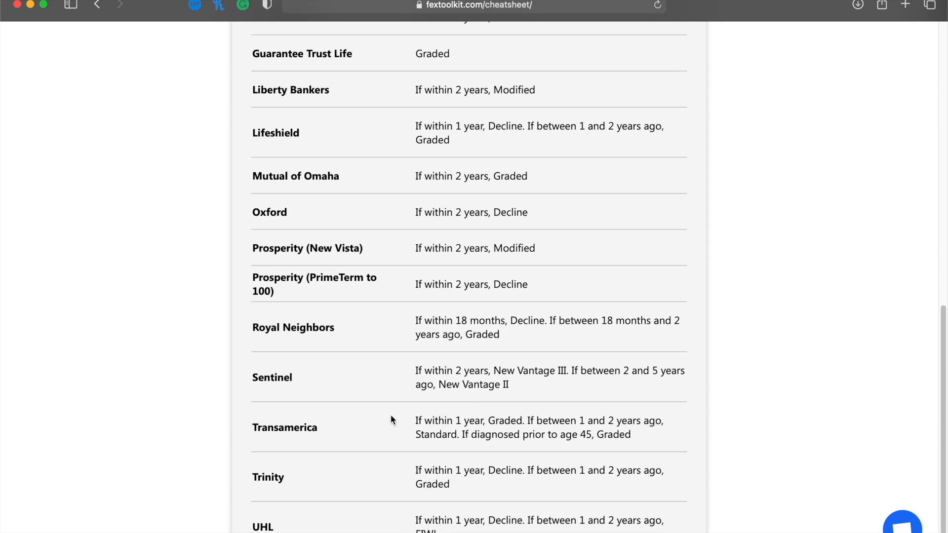
Highlight Transamerica's diagnosed-before-45 rule, then close the Heart Attack card.
left_click_drag(462, 434, 639, 439)
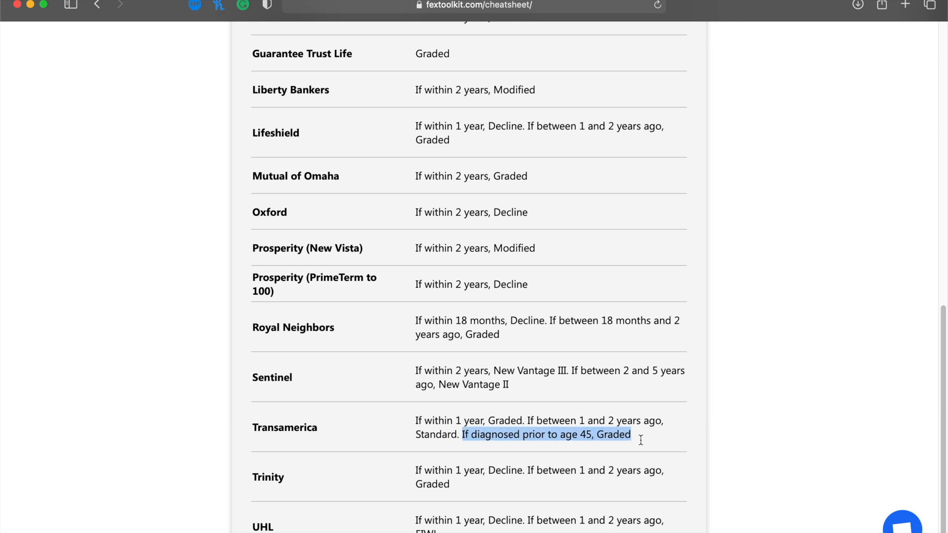
left_click(640, 439)
scroll(640, 440, "up", 10)
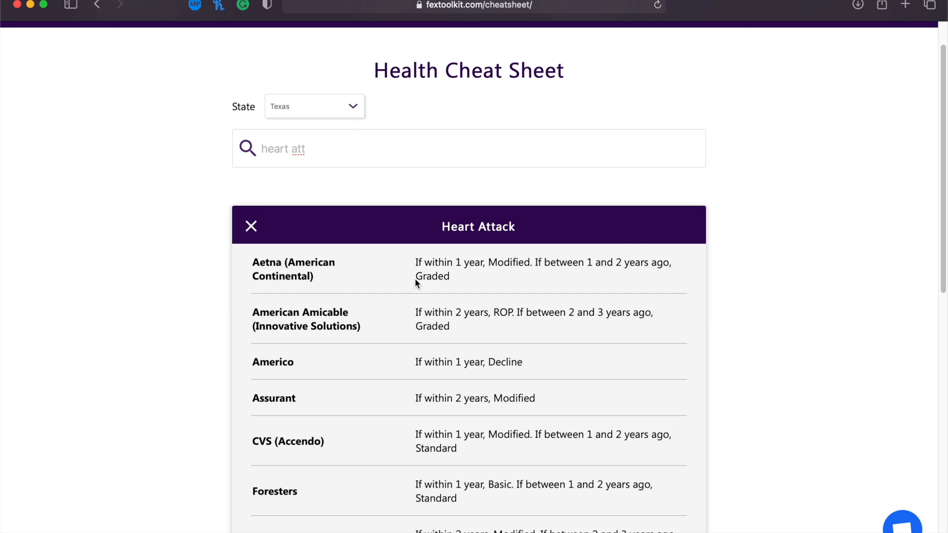
left_click(252, 227)
Replace the search with 'cancer' and review each carrier's Past Cancer rating.
triple_click(307, 194)
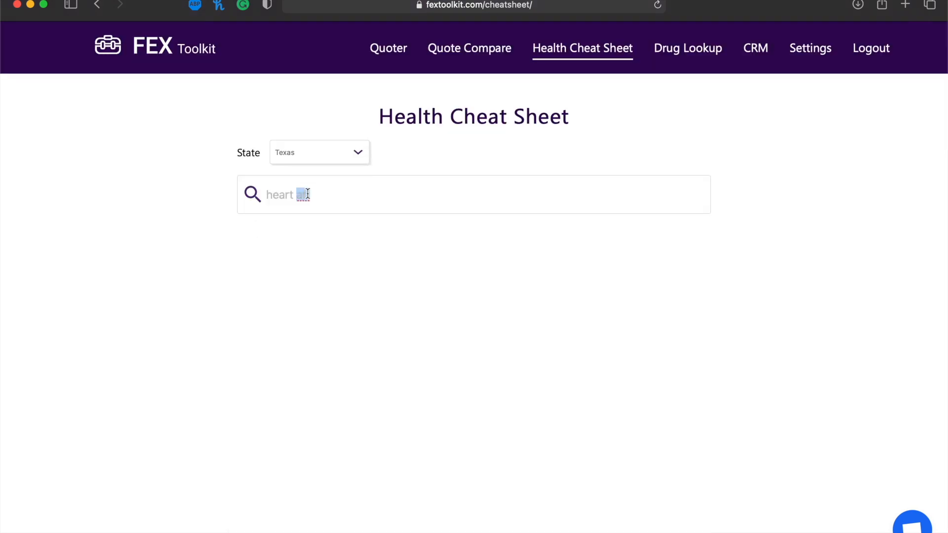
type("cancer")
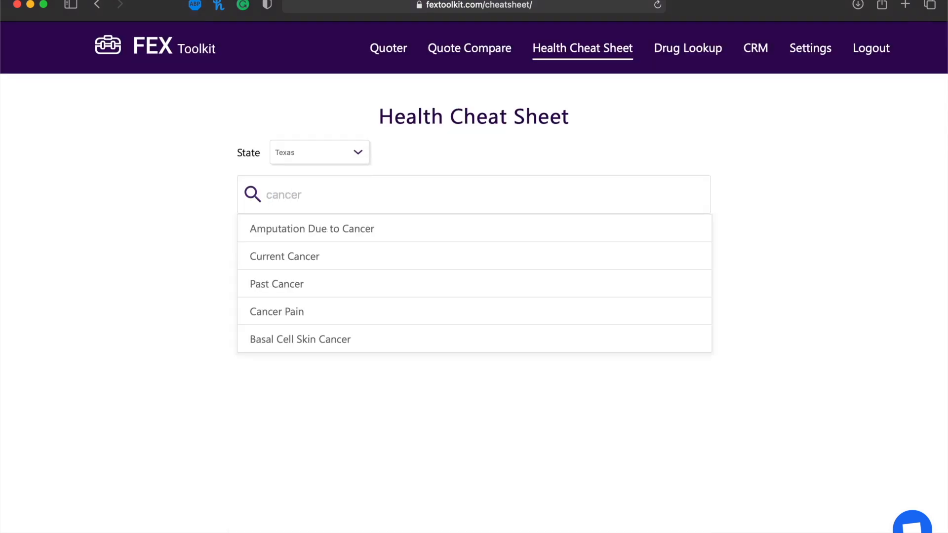
left_click(284, 285)
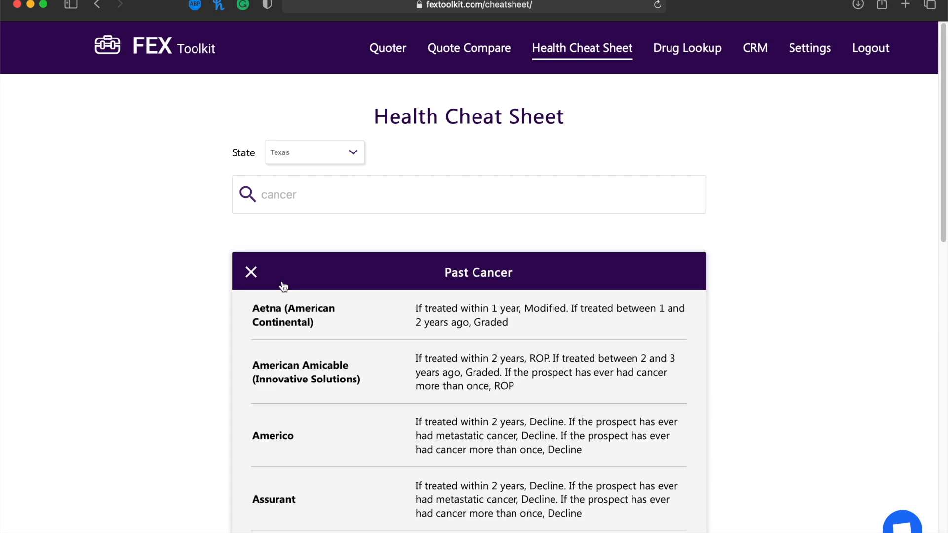
scroll(281, 285, "down", 2)
scroll(439, 296, "down", 2)
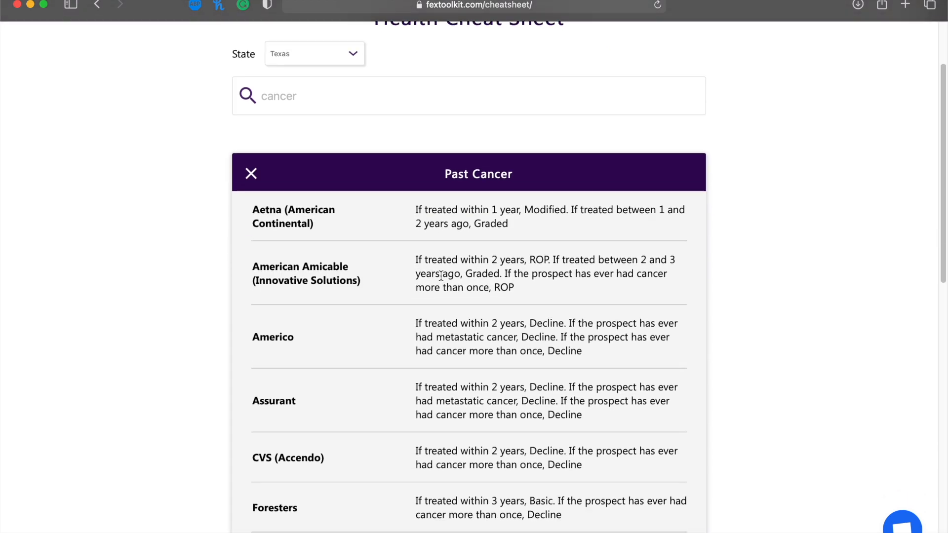
scroll(454, 281, "up", 1)
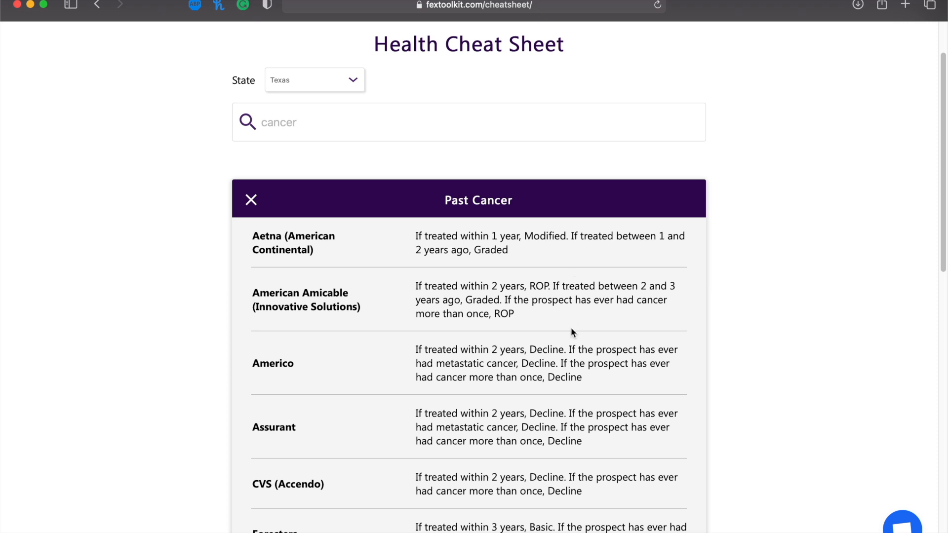
scroll(480, 451, "down", 10)
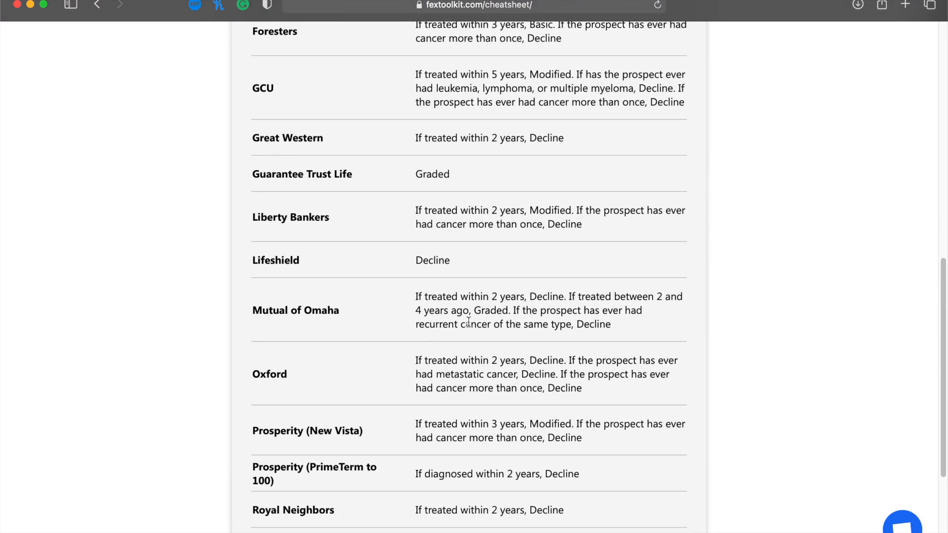
scroll(551, 330, "up", 10)
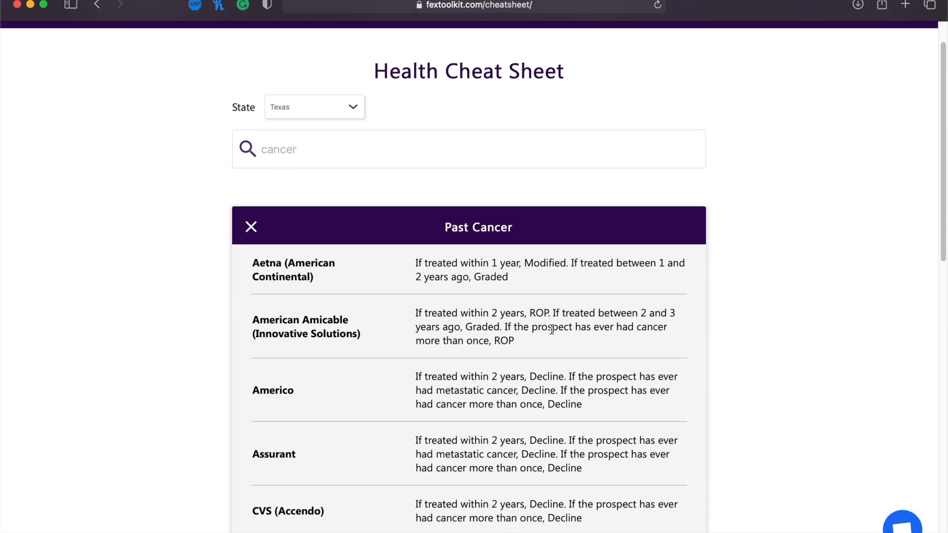
scroll(552, 329, "up", 2)
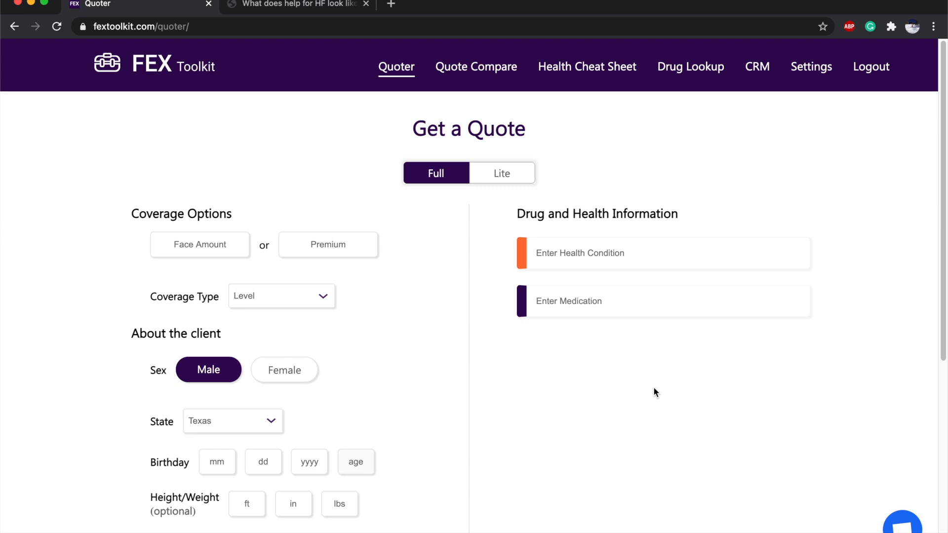
left_click(515, 177)
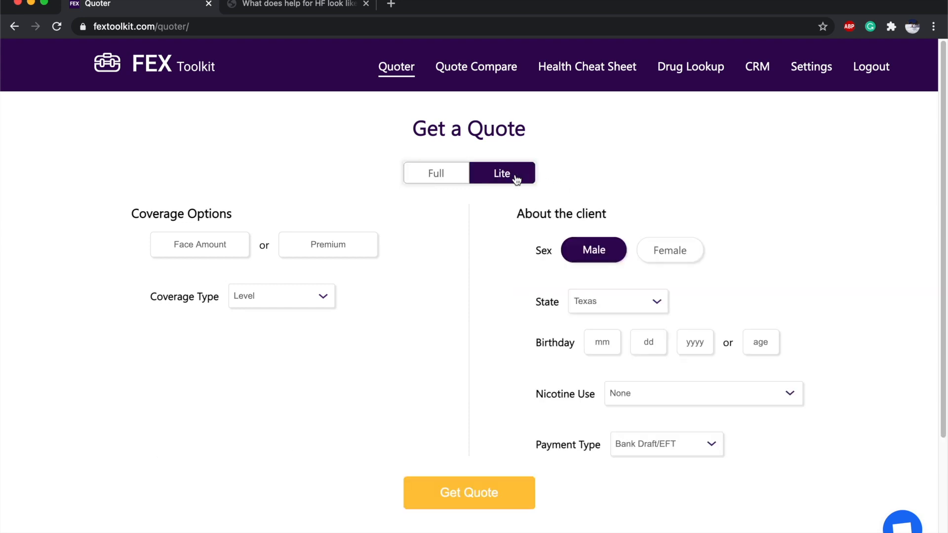
left_click(437, 178)
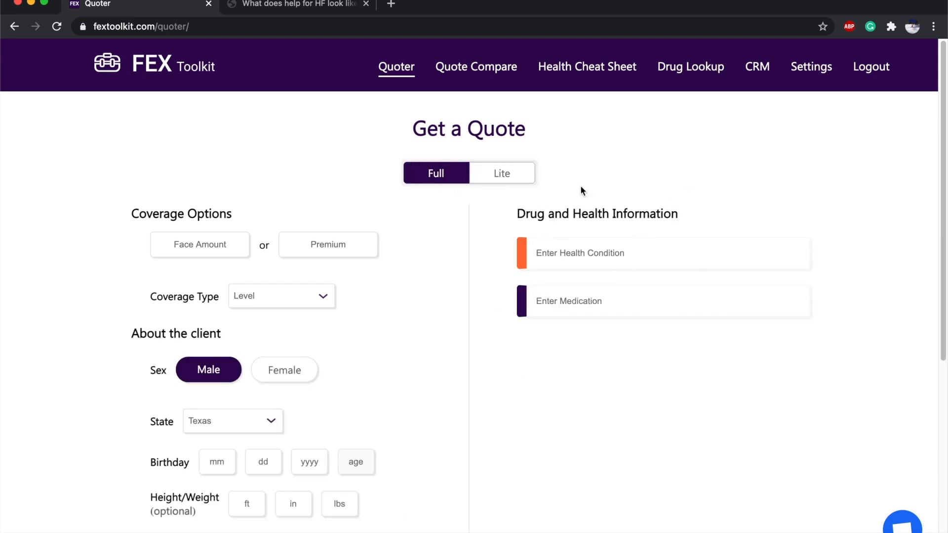
left_click(527, 174)
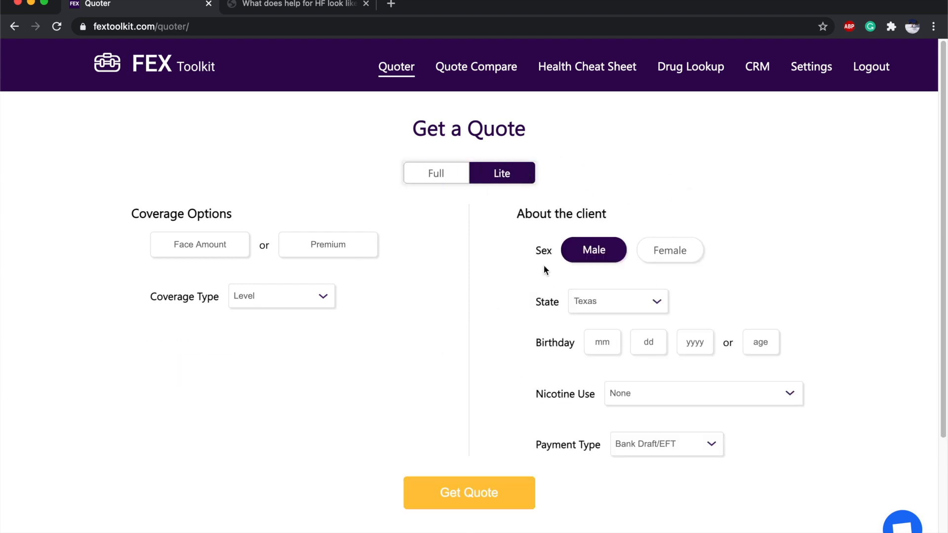
left_click(446, 181)
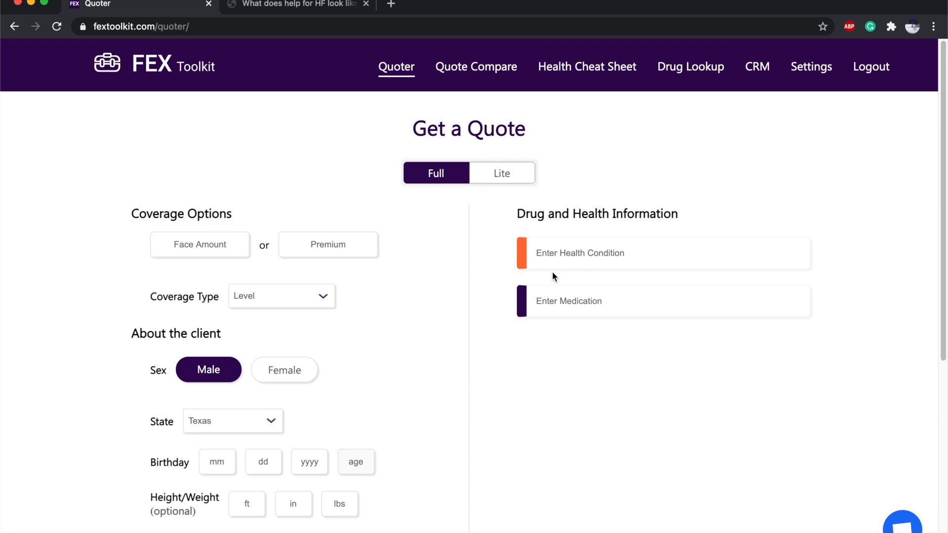
scroll(289, 213, "down", 3)
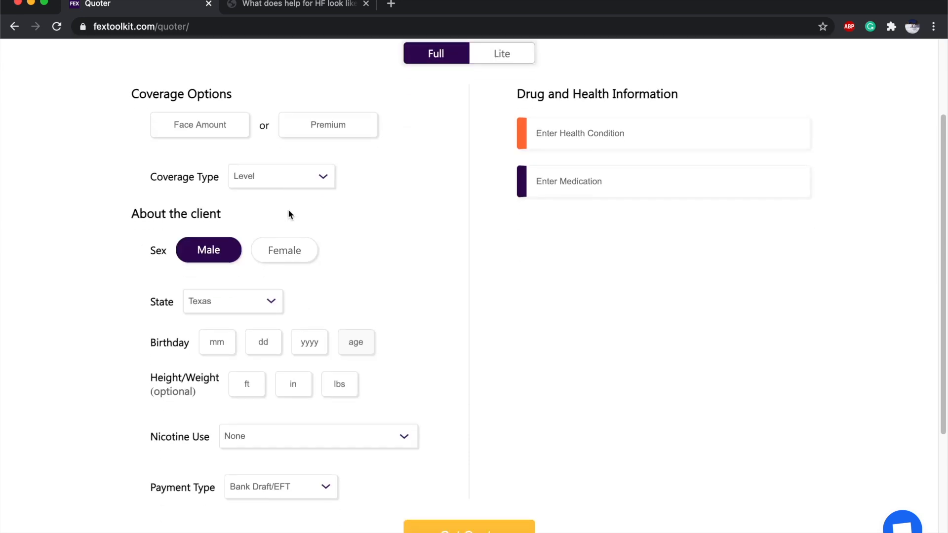
Enter a 10000 face amount and keep the coverage type on Level.
left_click(198, 125)
type("10000")
left_click(242, 175)
left_click(336, 163)
scroll(338, 164, "down", 2)
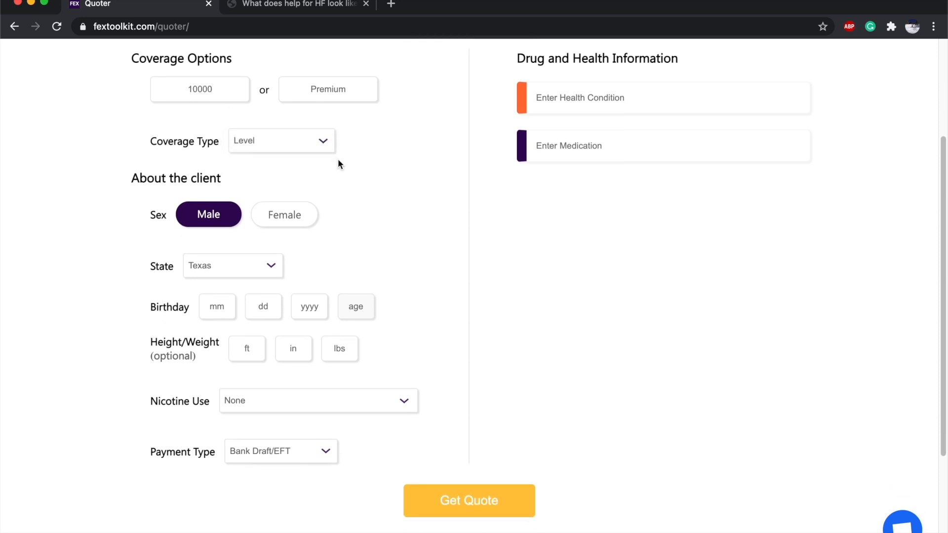
scroll(339, 163, "down", 1)
Enter birthday 01/01/1950, height 5 ft 10 in and weight 180 lbs, then get quotes.
left_click(216, 280)
type("01")
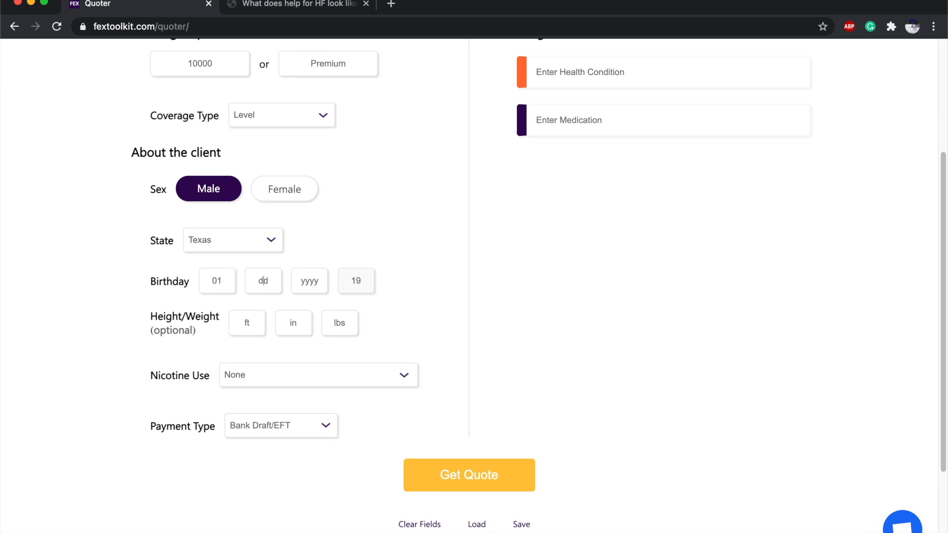
type("011950")
left_click(251, 313)
type("510")
type("180")
scroll(328, 345, "up", 1)
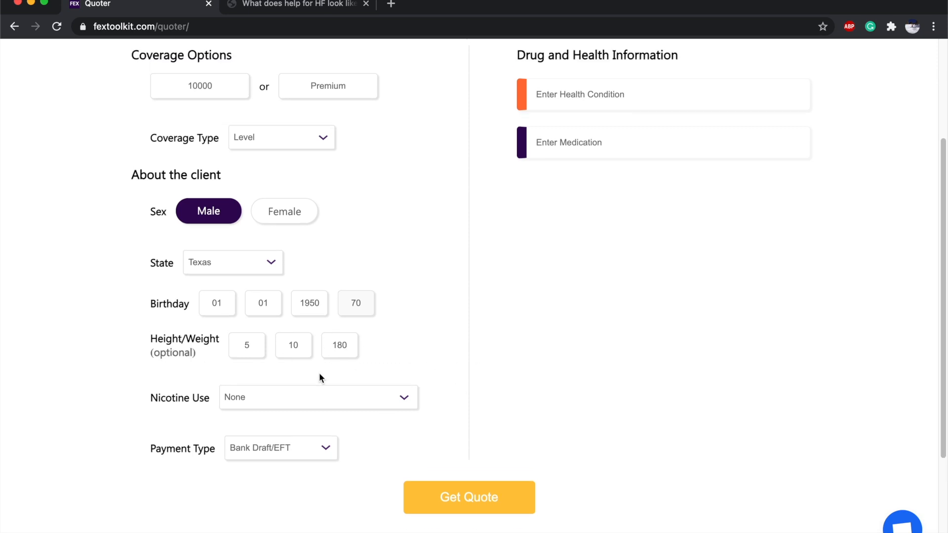
left_click(463, 506)
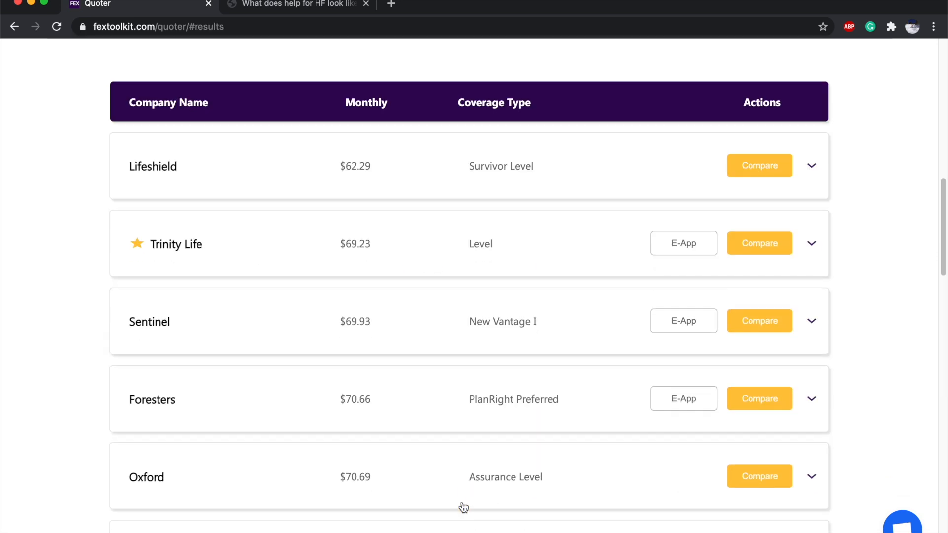
scroll(398, 184, "down", 1)
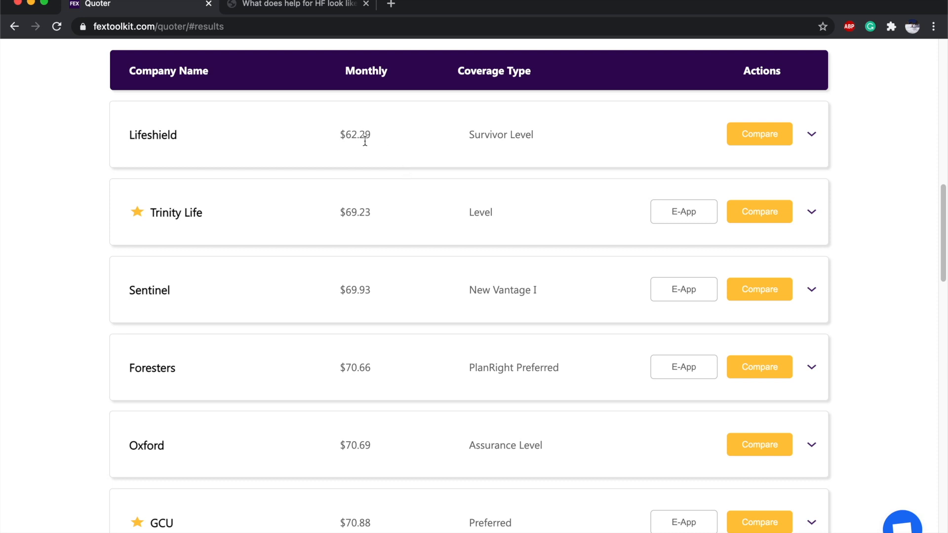
scroll(368, 140, "down", 10)
scroll(369, 140, "down", 11)
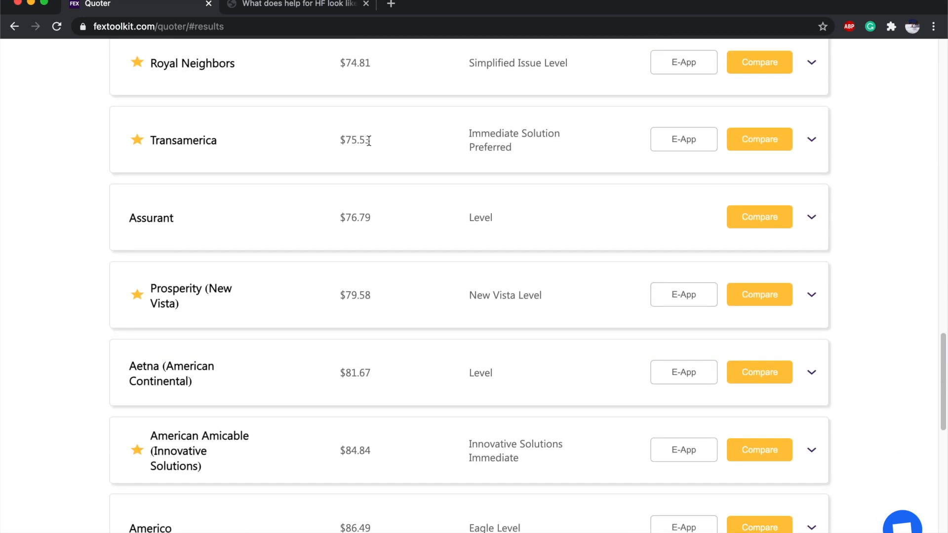
scroll(366, 381, "down", 8)
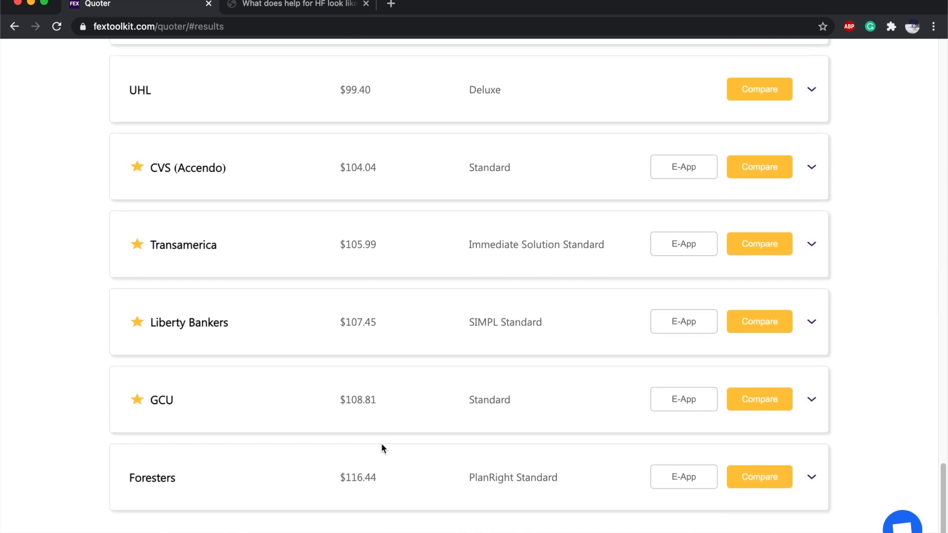
scroll(383, 445, "up", 5)
scroll(429, 444, "up", 2)
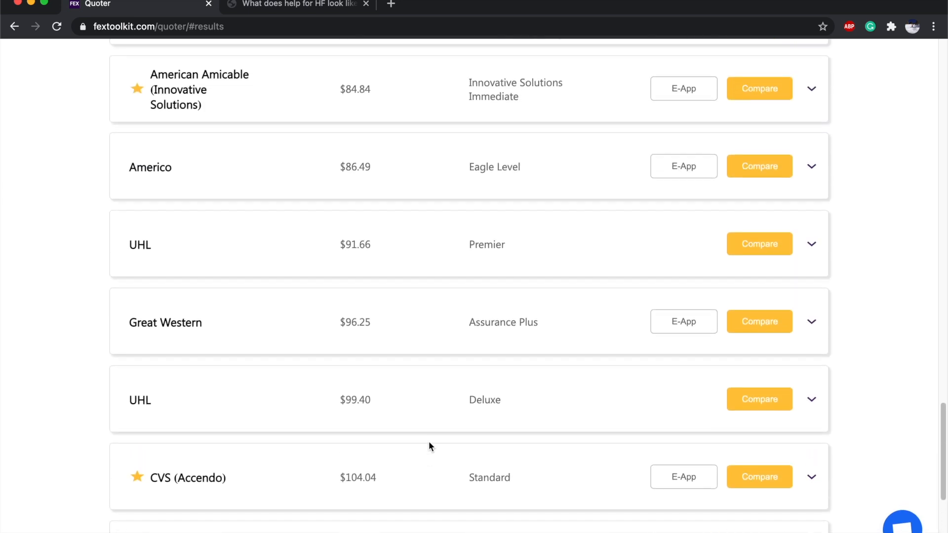
scroll(429, 443, "down", 3)
scroll(429, 445, "down", 4)
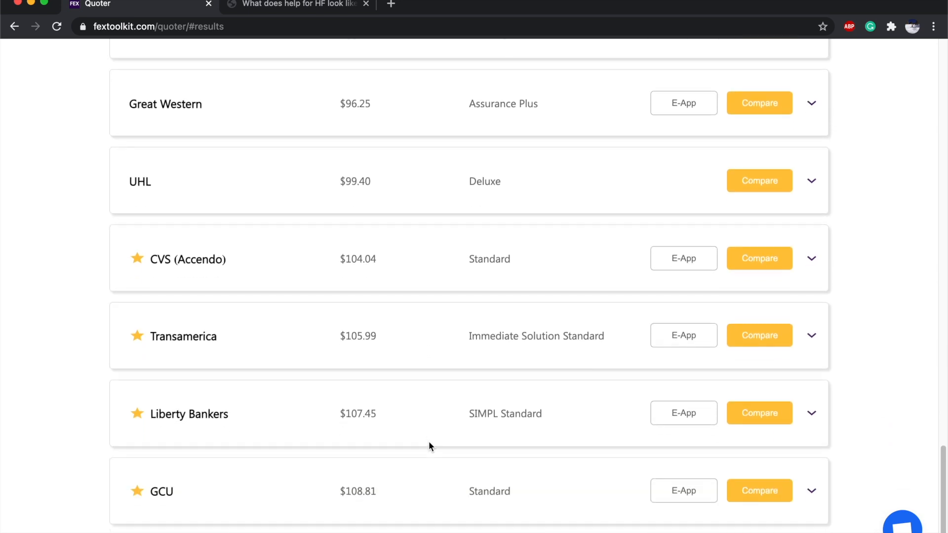
scroll(428, 438, "up", 20)
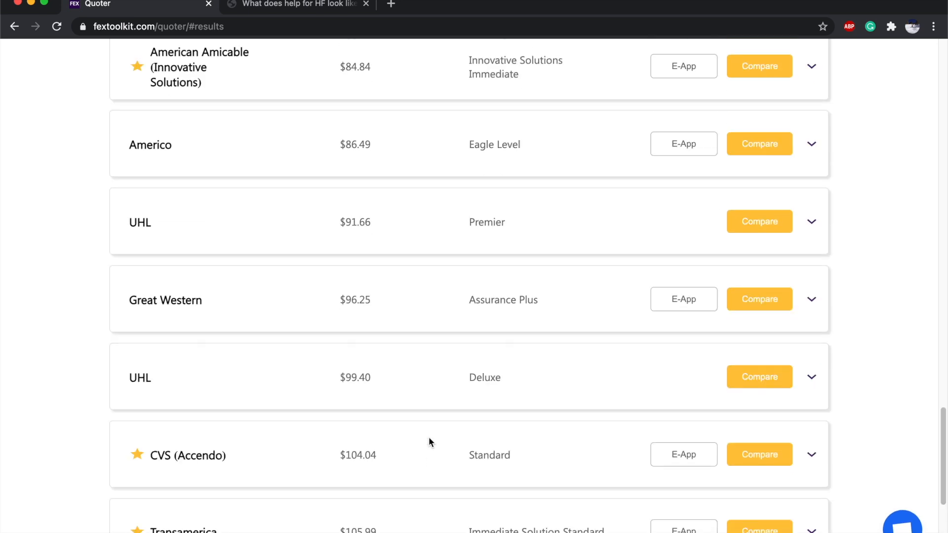
scroll(429, 438, "up", 5)
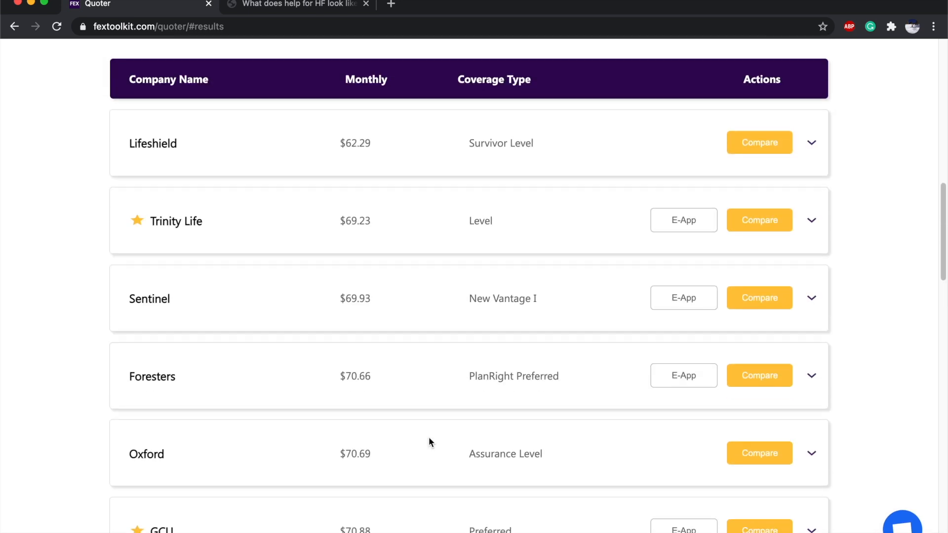
mouse_move(140, 233)
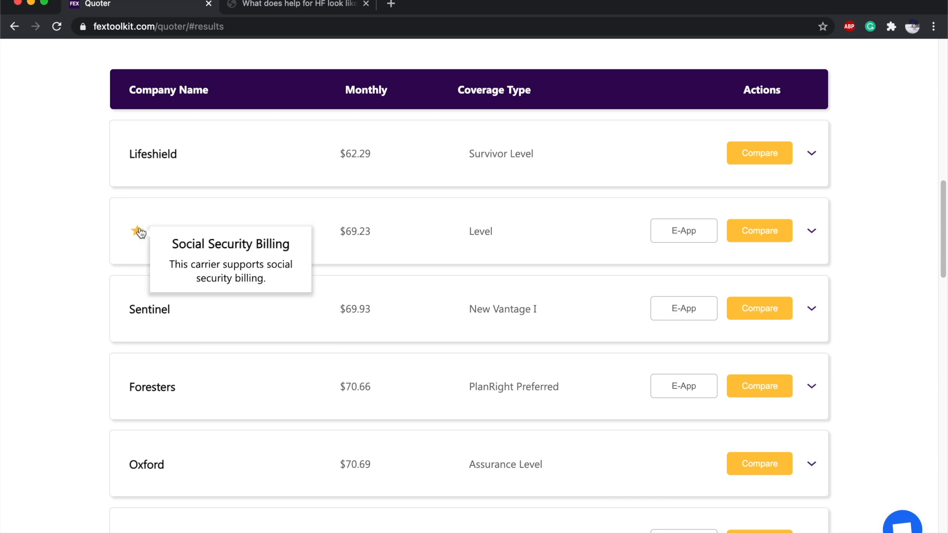
scroll(151, 460, "down", 2)
mouse_move(139, 464)
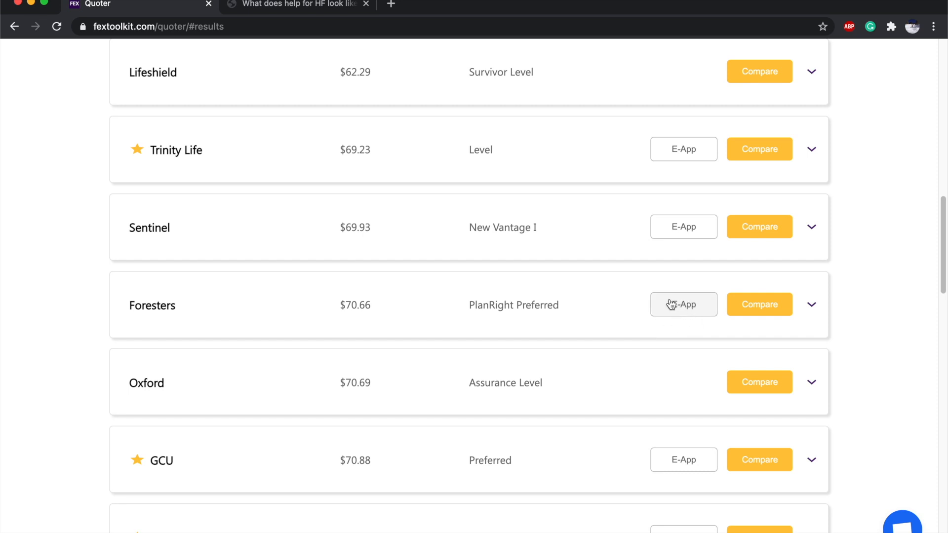
scroll(672, 304, "down", 1)
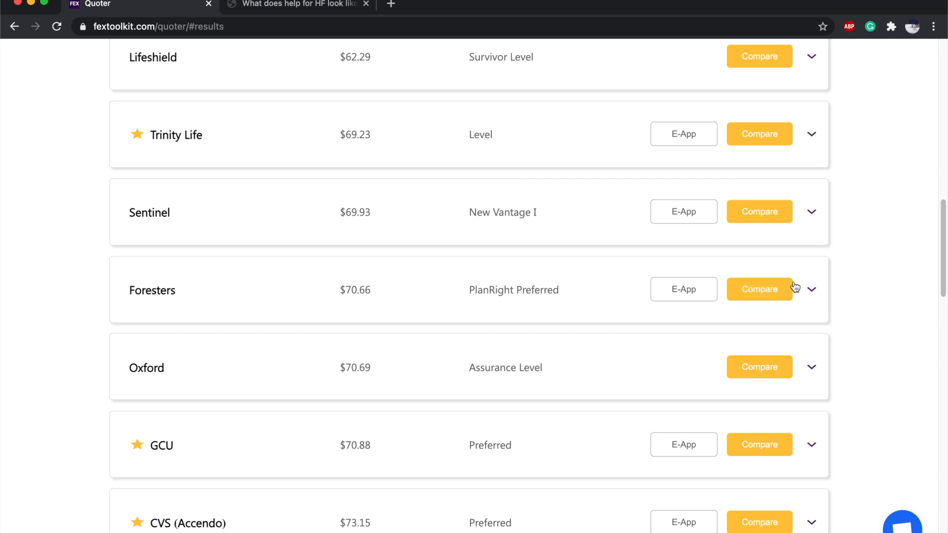
Expand the Foresters and Sentinel quote rows for extra rates, then scroll back up to the form.
left_click(811, 291)
scroll(412, 255, "up", 1)
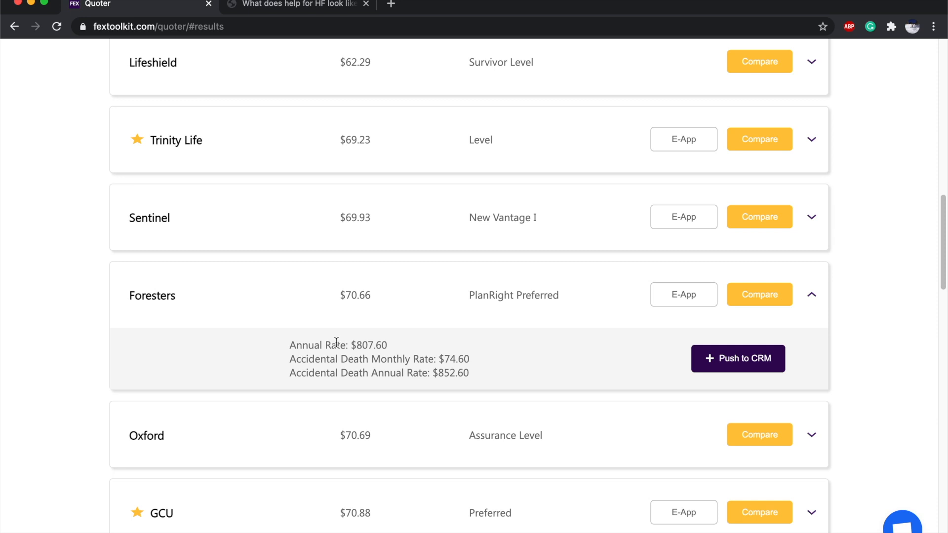
scroll(626, 190, "up", 1)
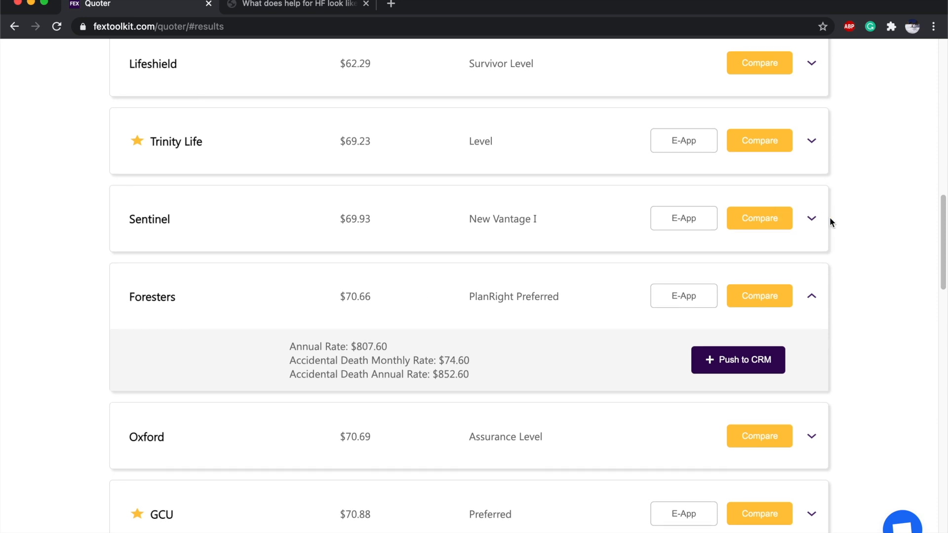
left_click(811, 218)
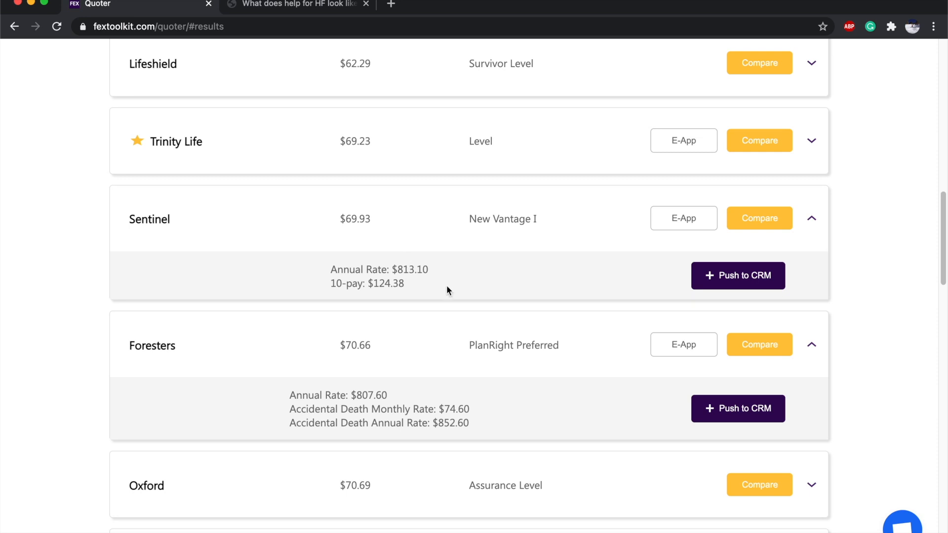
scroll(447, 286, "up", 5)
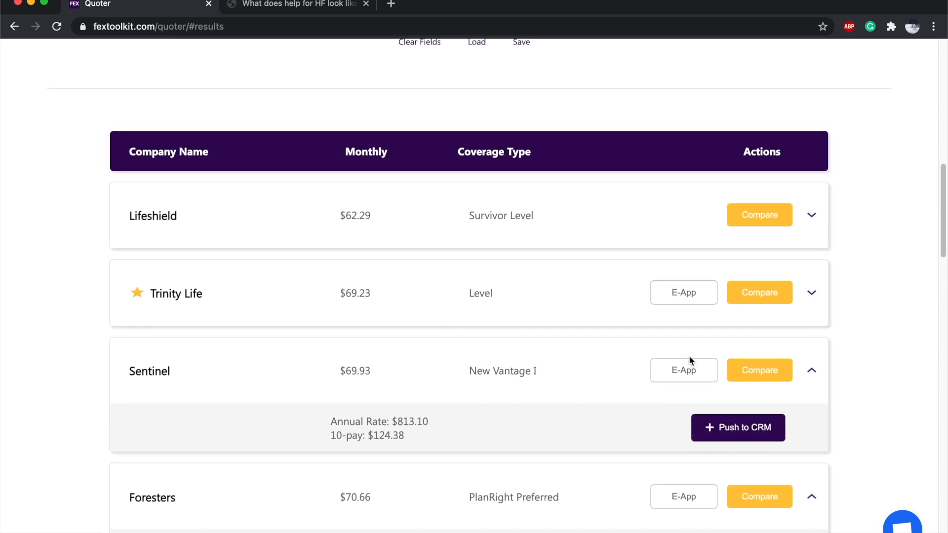
scroll(689, 361, "up", 10)
scroll(688, 360, "up", 6)
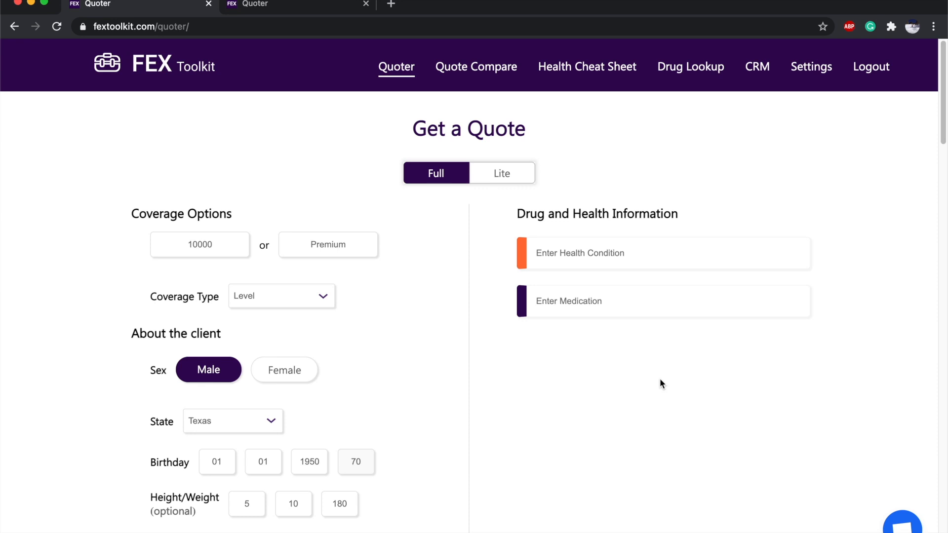
Add Past Cancer as a health condition, last treated 2015 and diagnosed 2013.
left_click(594, 258)
type("cancer")
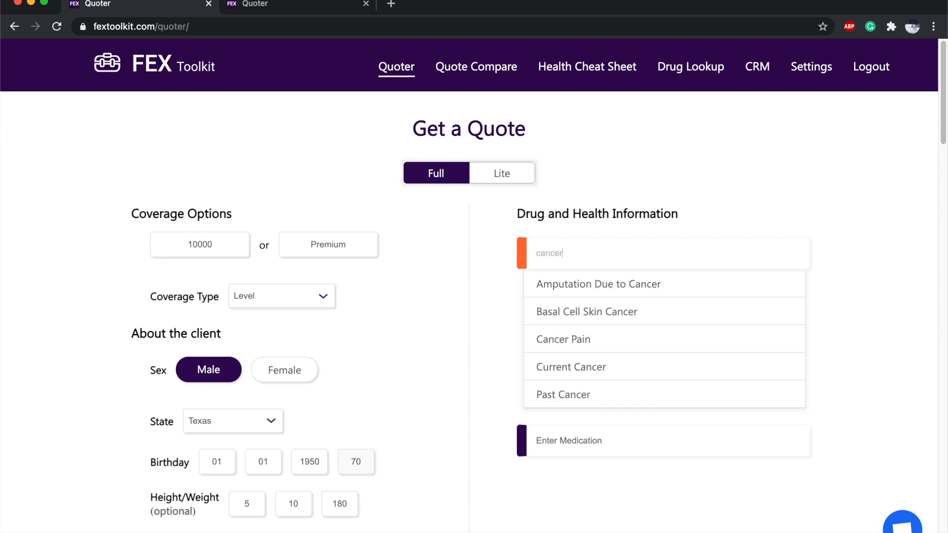
left_click(565, 393)
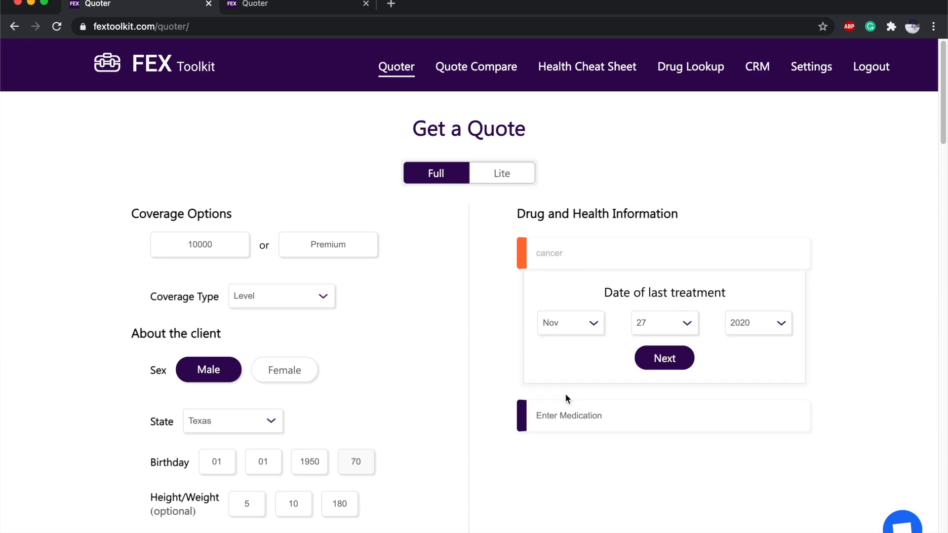
left_click(743, 332)
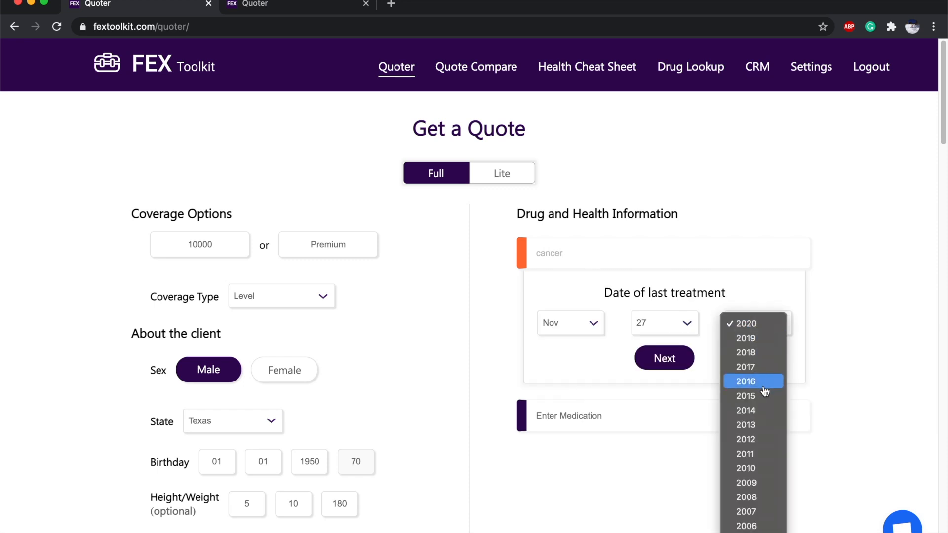
left_click(762, 398)
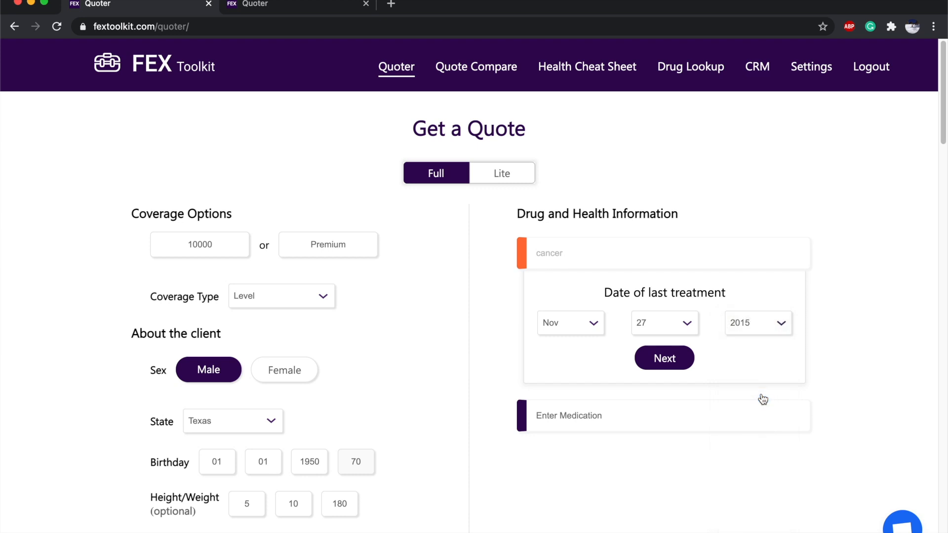
left_click(664, 359)
left_click(780, 323)
left_click(771, 351)
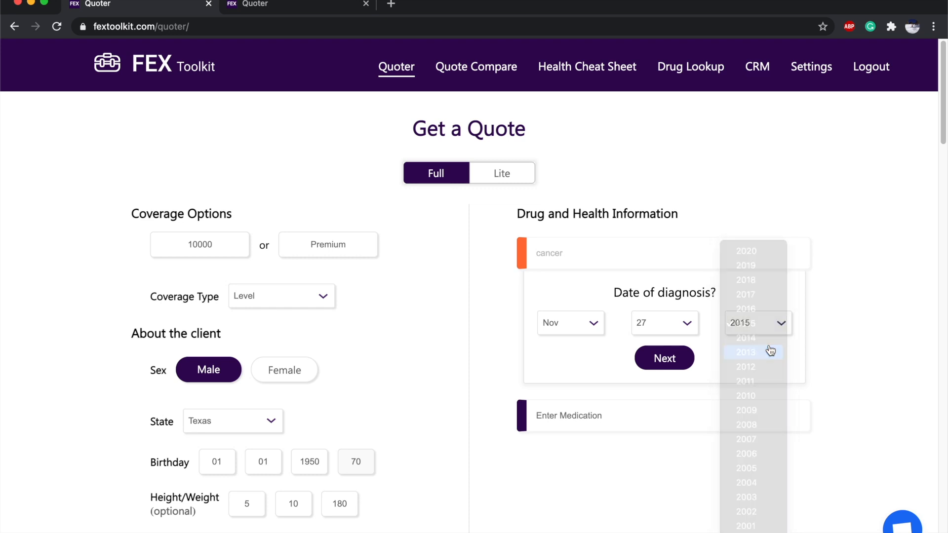
left_click(684, 359)
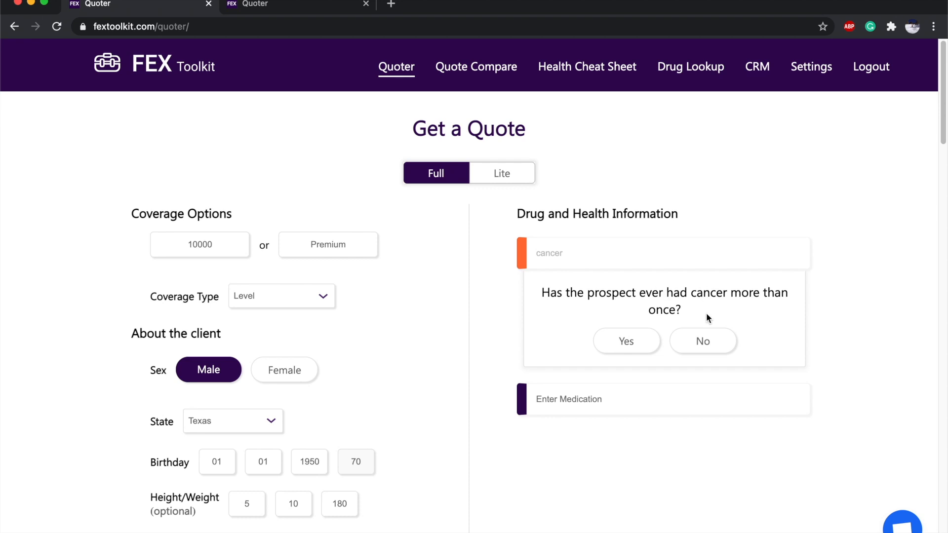
Answer No to multiple, recurrent, metastatic cancer and leukemia/lymphoma/myeloma questions.
left_click(716, 337)
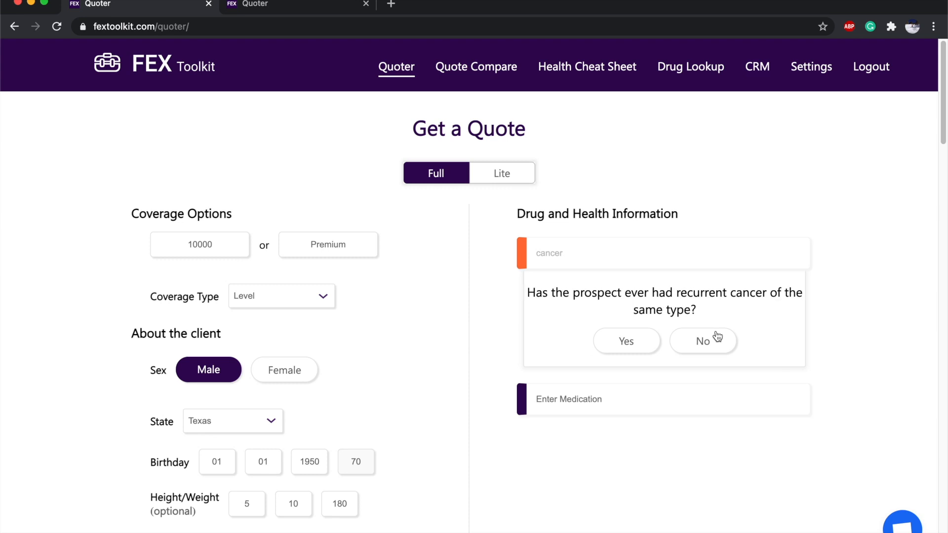
left_click(717, 337)
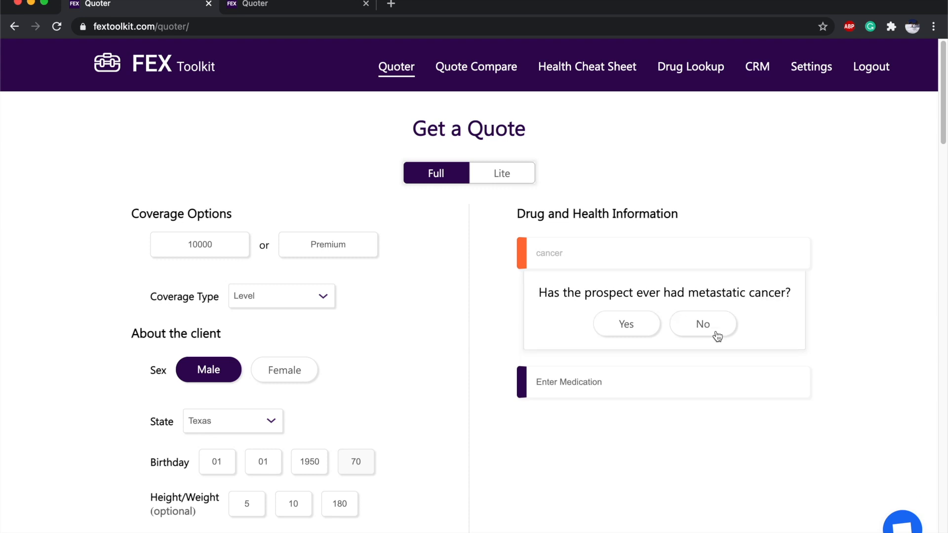
left_click(717, 336)
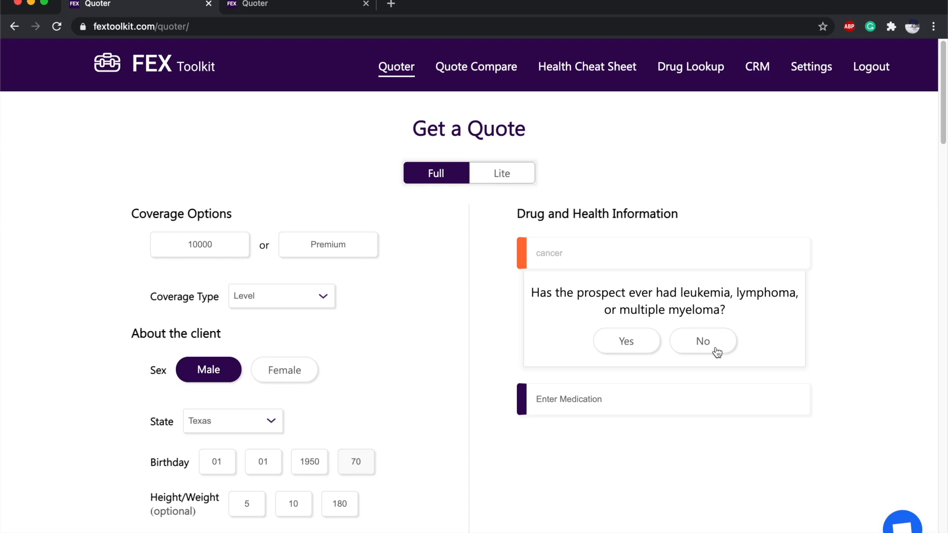
left_click(717, 352)
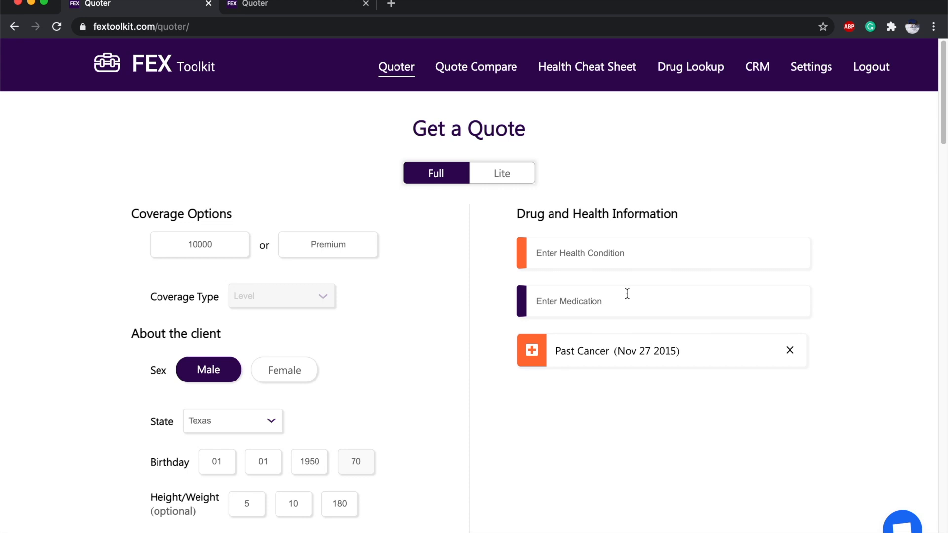
scroll(627, 294, "down", 1)
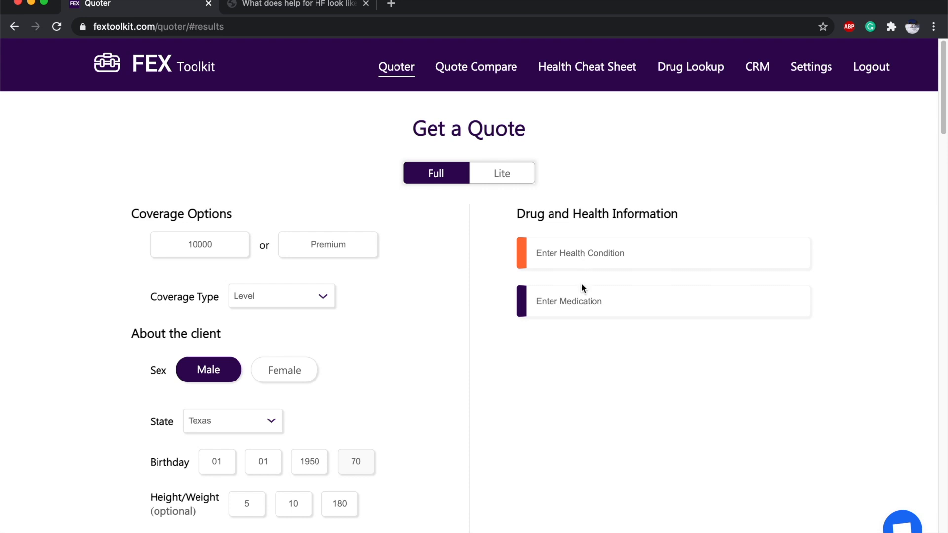
Add Spironolactone for controlled high blood pressure, first filled in 2015.
left_click(581, 296)
type("spirono")
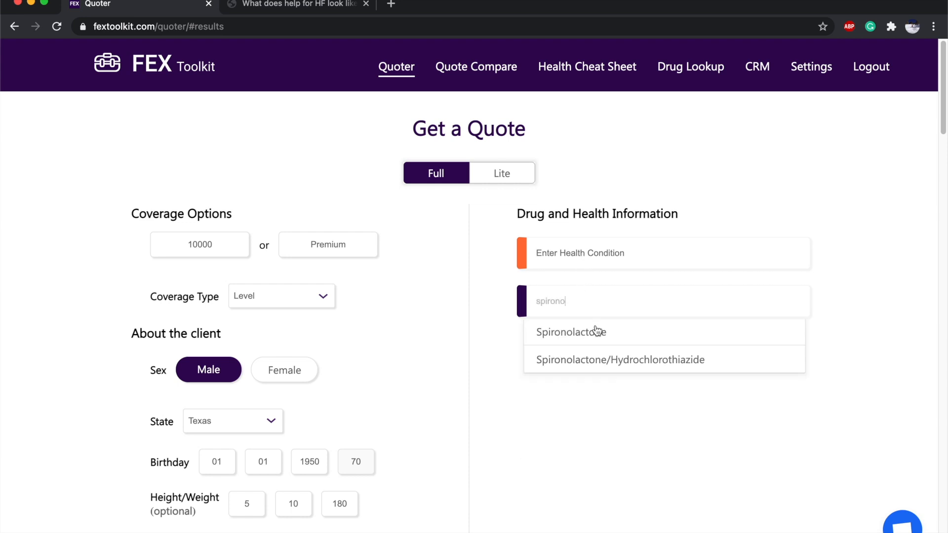
left_click(594, 336)
scroll(598, 356, "down", 1)
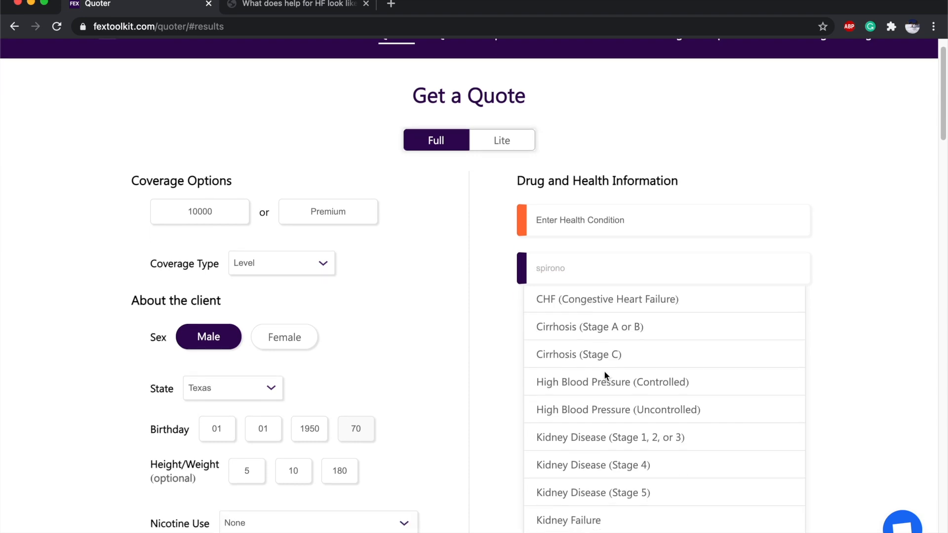
left_click(606, 381)
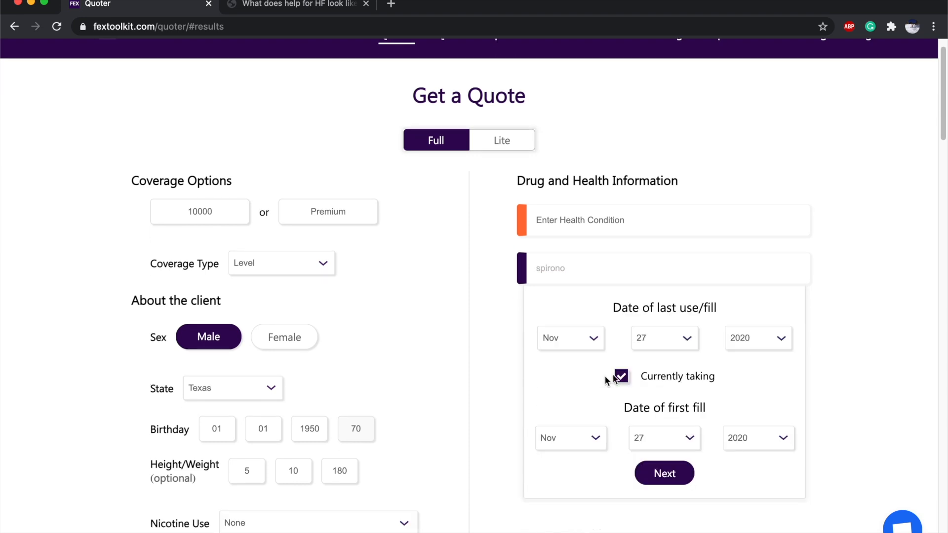
left_click(761, 439)
left_click(760, 509)
left_click(677, 482)
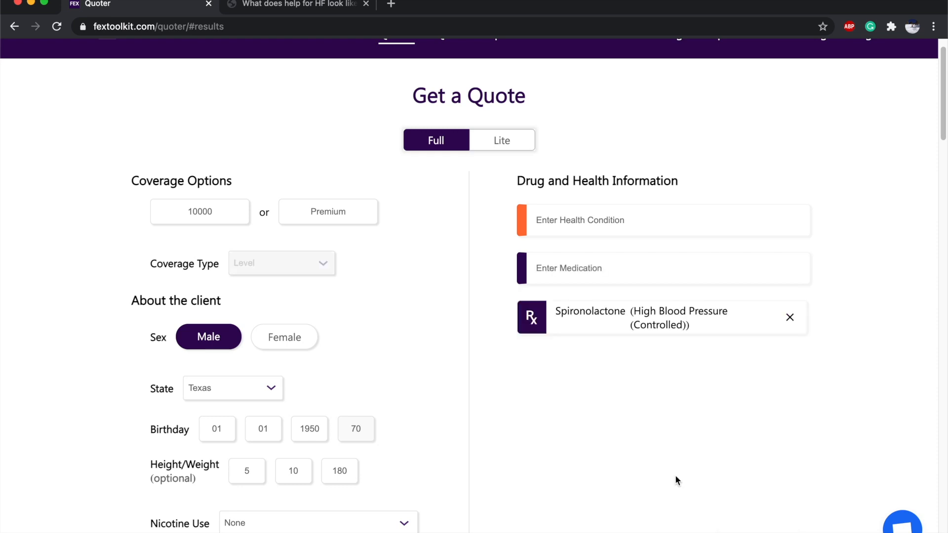
Add Gabapentin for pain, first filled in 2015.
left_click(603, 276)
type("gaba")
left_click(576, 301)
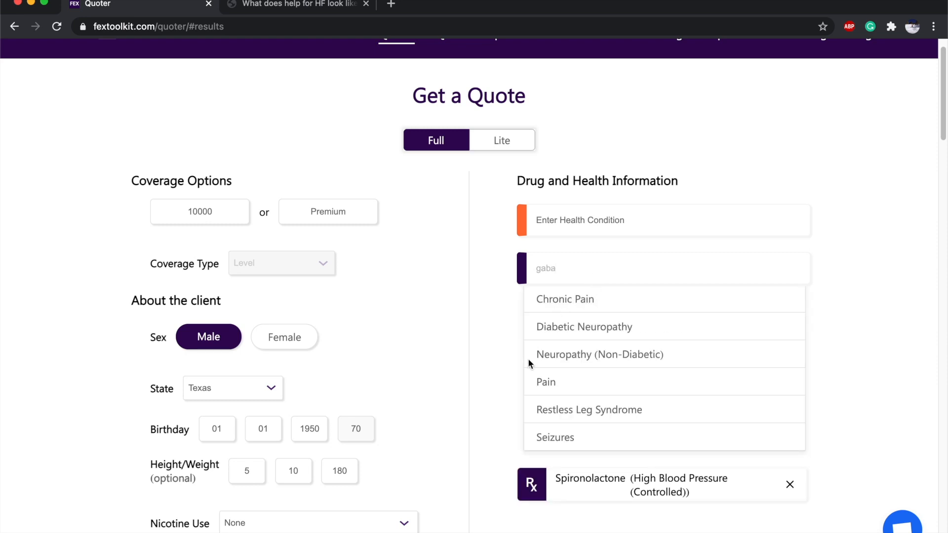
left_click(543, 383)
scroll(665, 363, "down", 2)
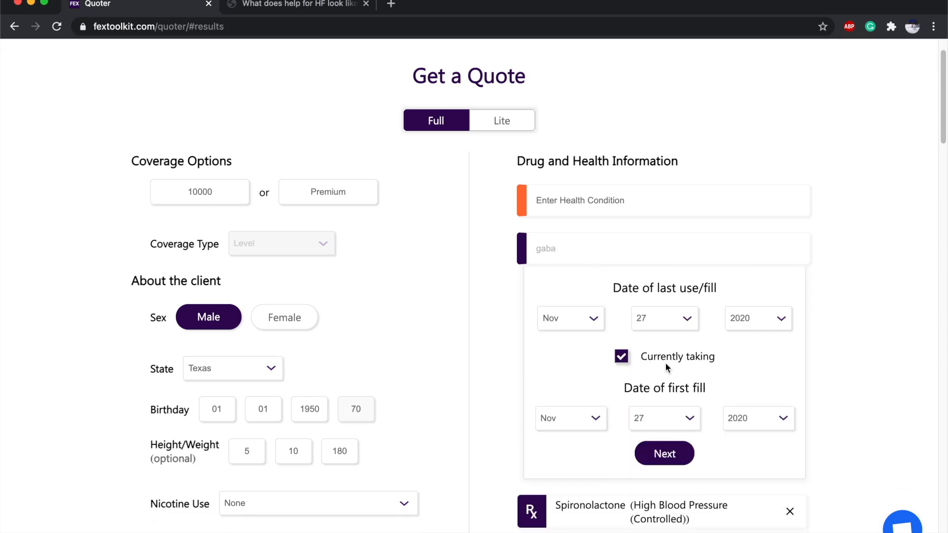
left_click(758, 399)
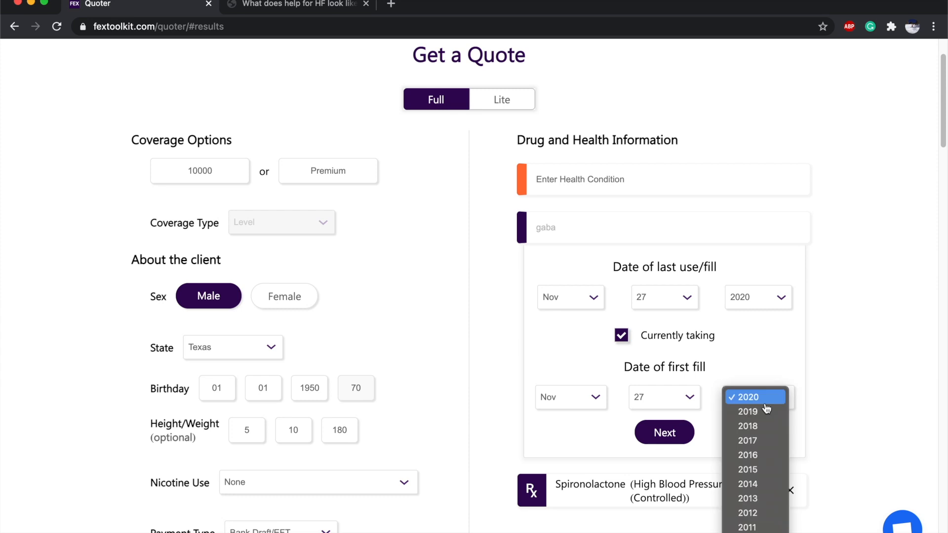
left_click(768, 469)
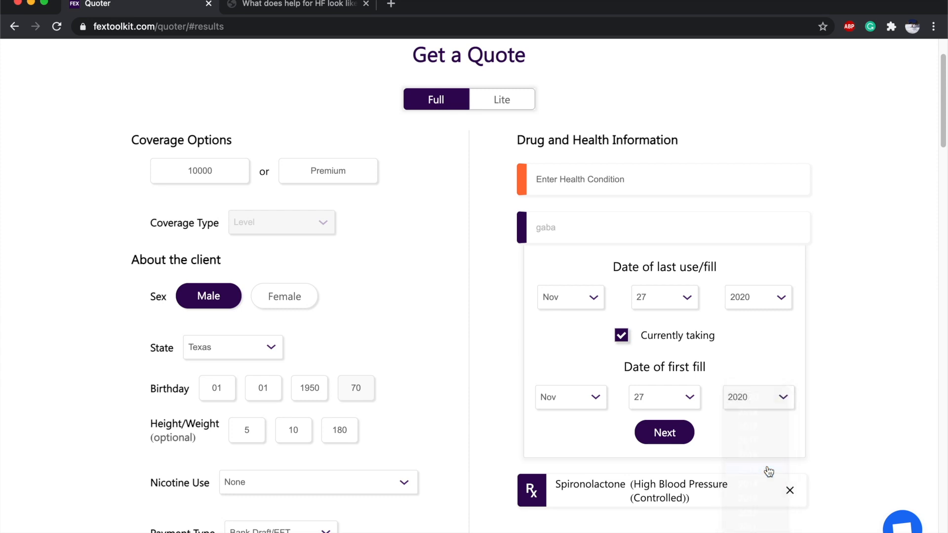
left_click(664, 432)
Add Metformin for uncomplicated diabetes, first filled in 2010.
left_click(584, 226)
type("metfor")
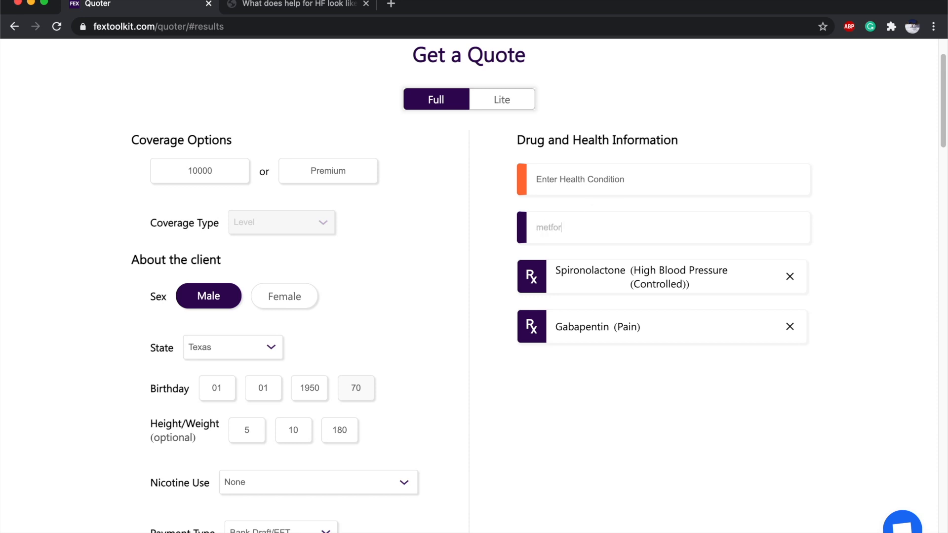
left_click(575, 258)
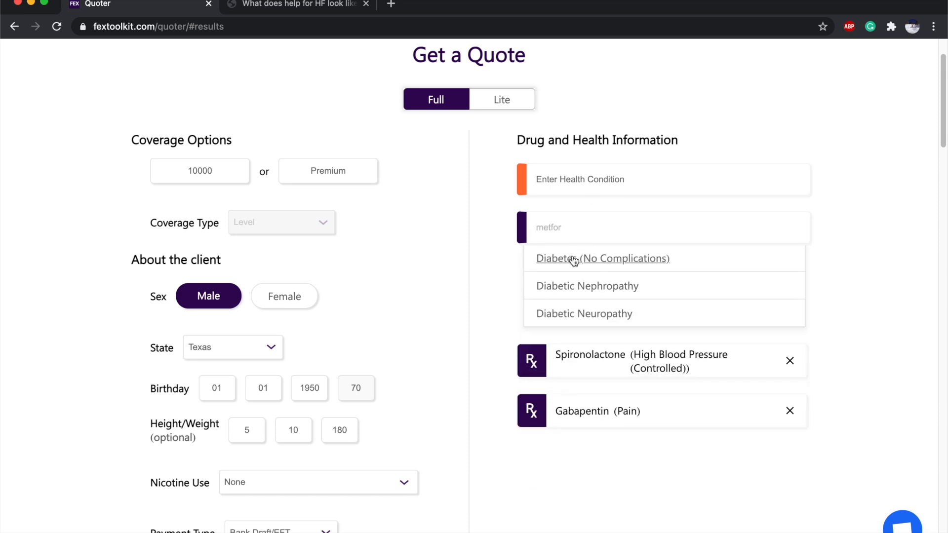
left_click(612, 258)
scroll(612, 256, "down", 1)
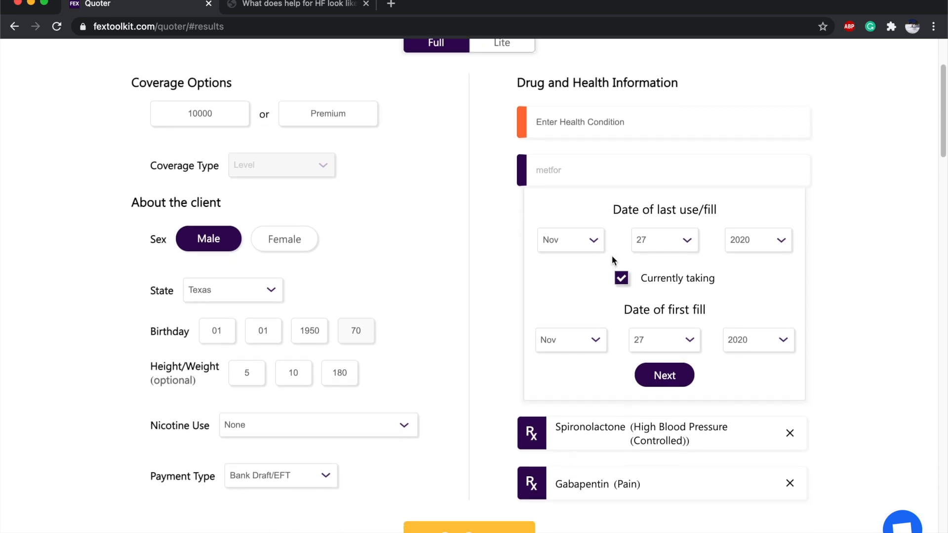
left_click(780, 340)
scroll(780, 435, "down", 3)
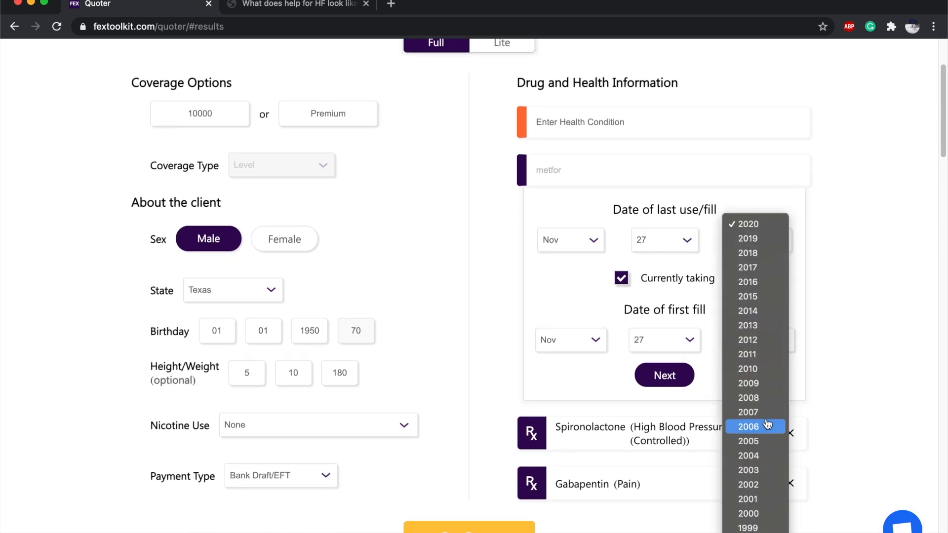
left_click(763, 373)
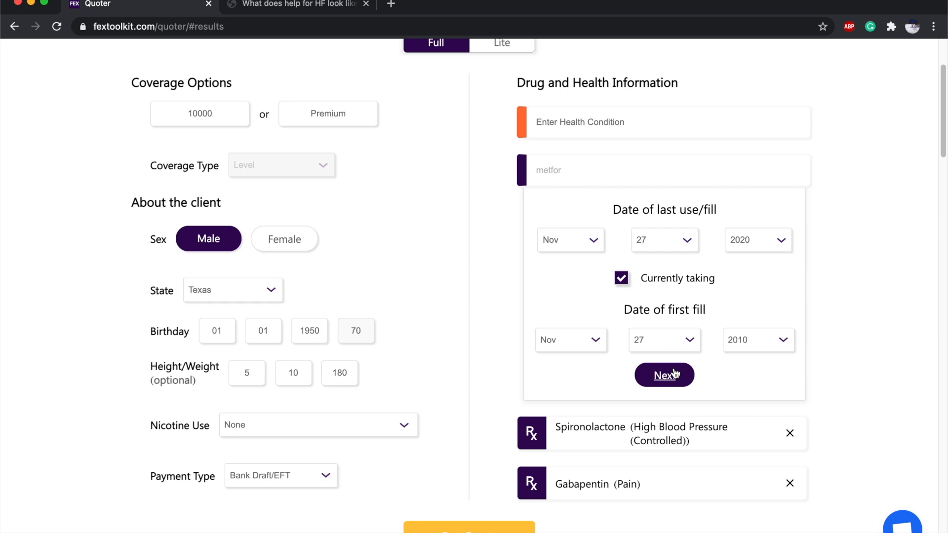
left_click(664, 375)
scroll(662, 350, "up", 1)
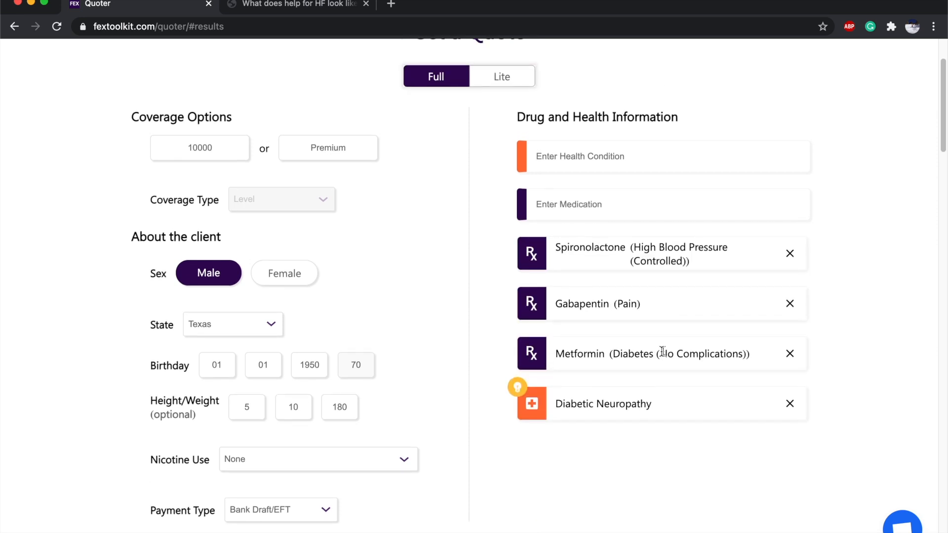
mouse_move(515, 390)
Switch to the Entresto heart failure page, scroll through it, then close its tab.
left_click(313, 12)
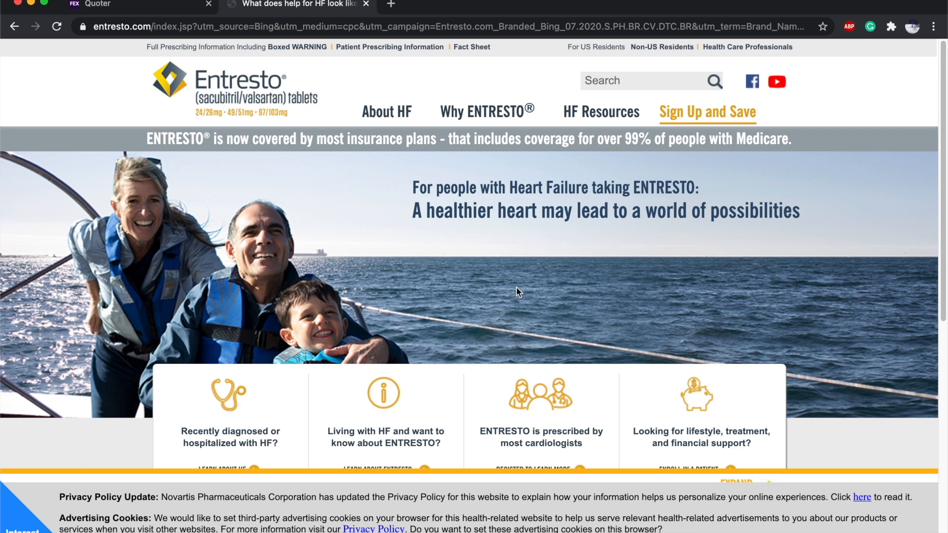
scroll(516, 291, "down", 2)
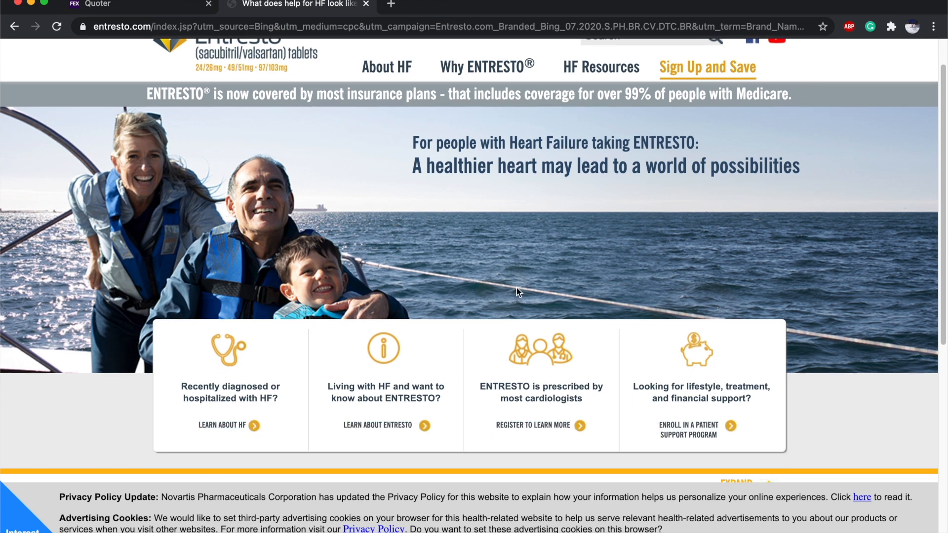
scroll(516, 291, "down", 2)
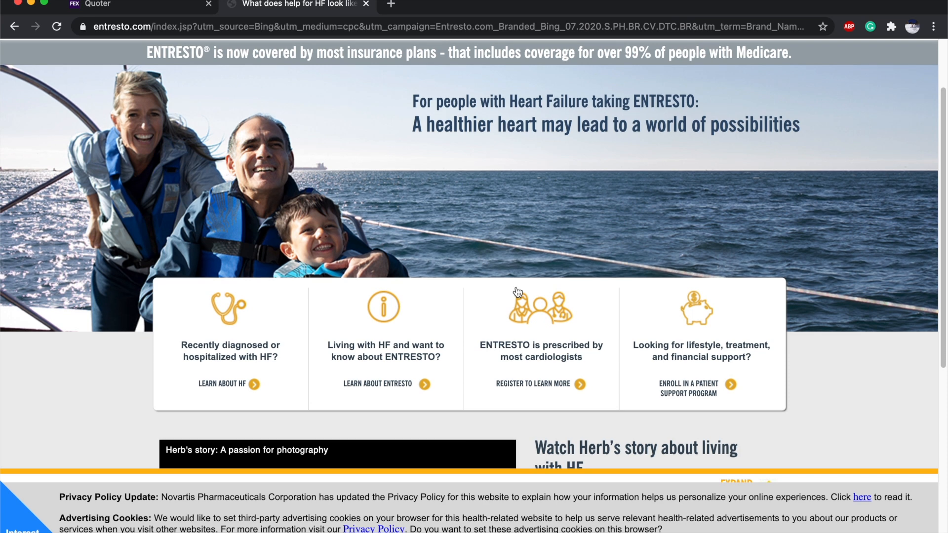
scroll(516, 291, "down", 4)
scroll(652, 347, "down", 3)
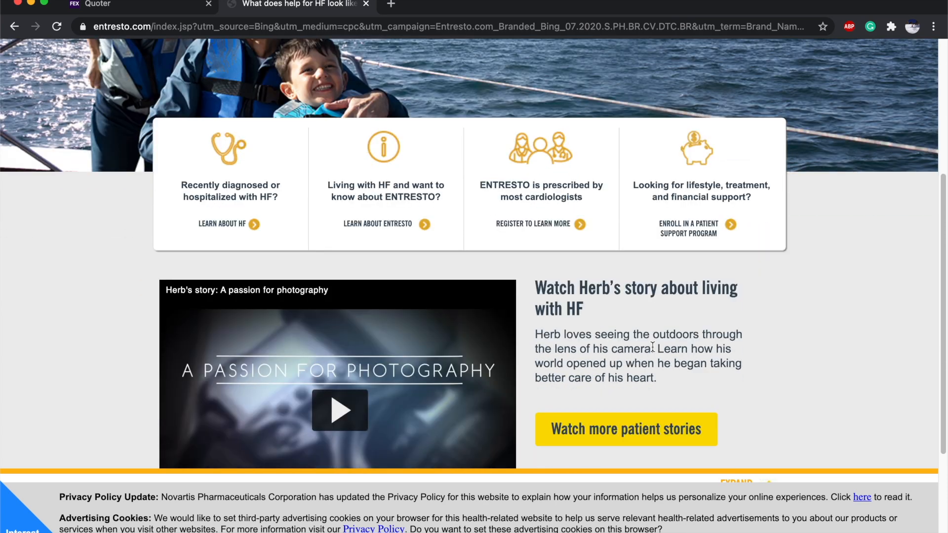
left_click(366, 4)
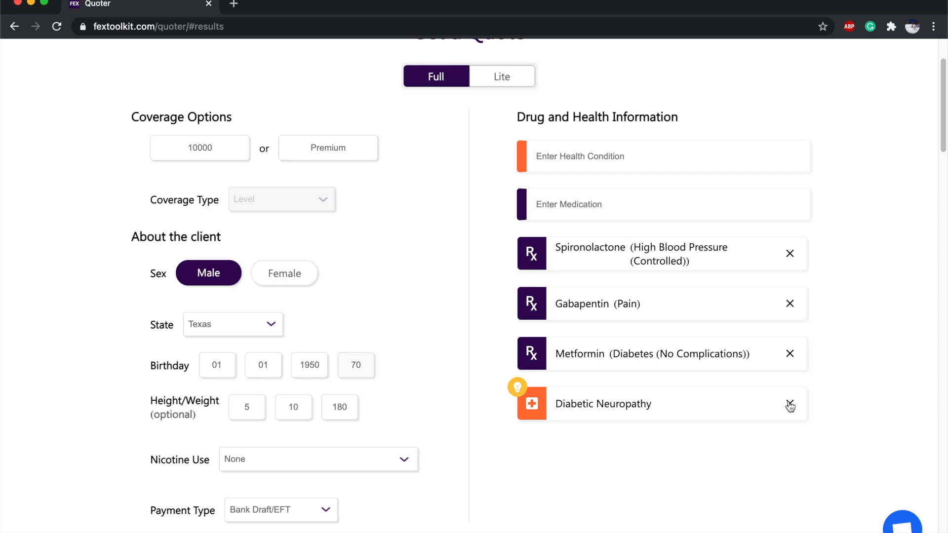
scroll(679, 400, "up", 1)
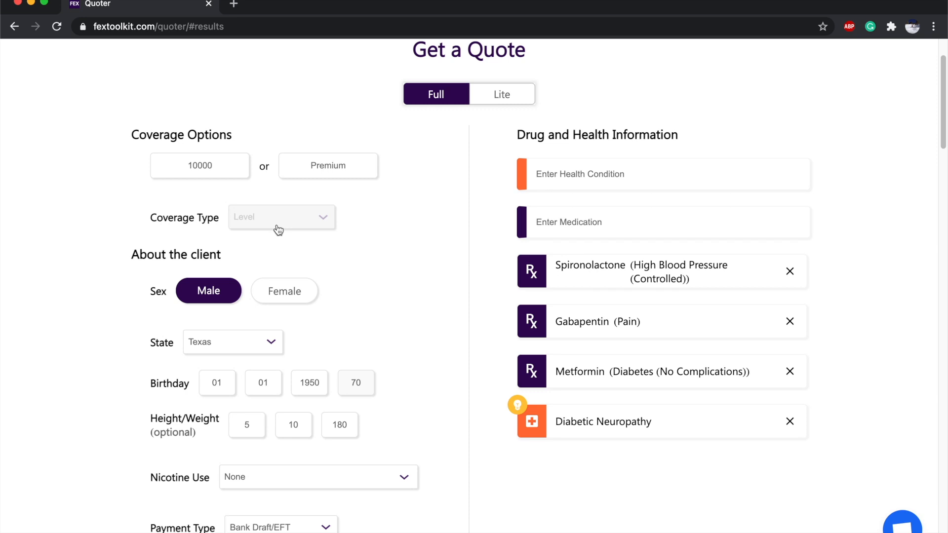
scroll(451, 257, "down", 3)
Get quotes, then collapse the Royal Neighbors and Transamerica rate details.
left_click(500, 435)
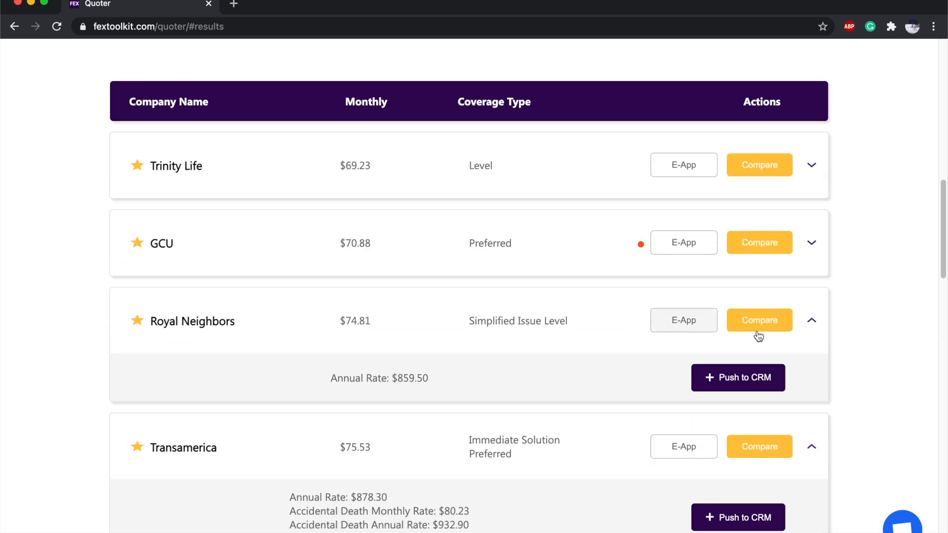
left_click(812, 324)
left_click(806, 395)
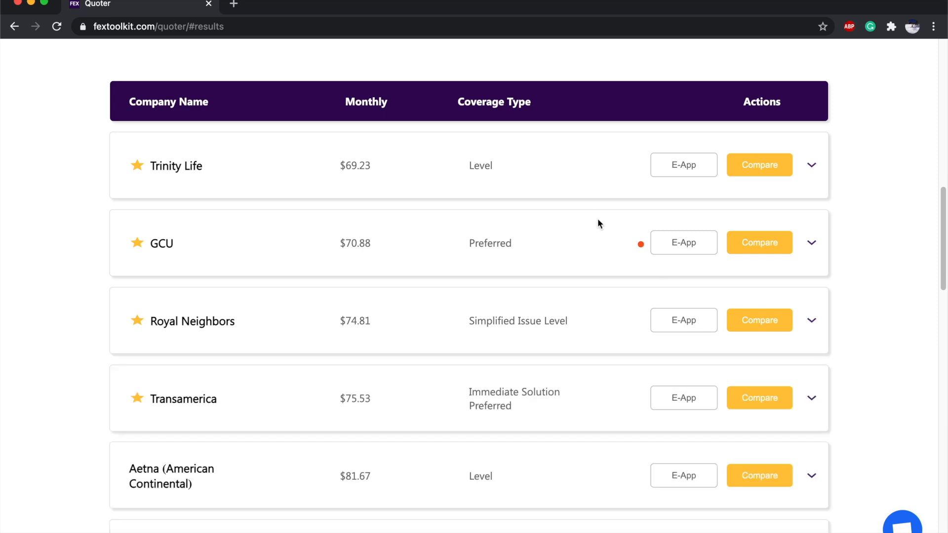
scroll(555, 227, "up", 1)
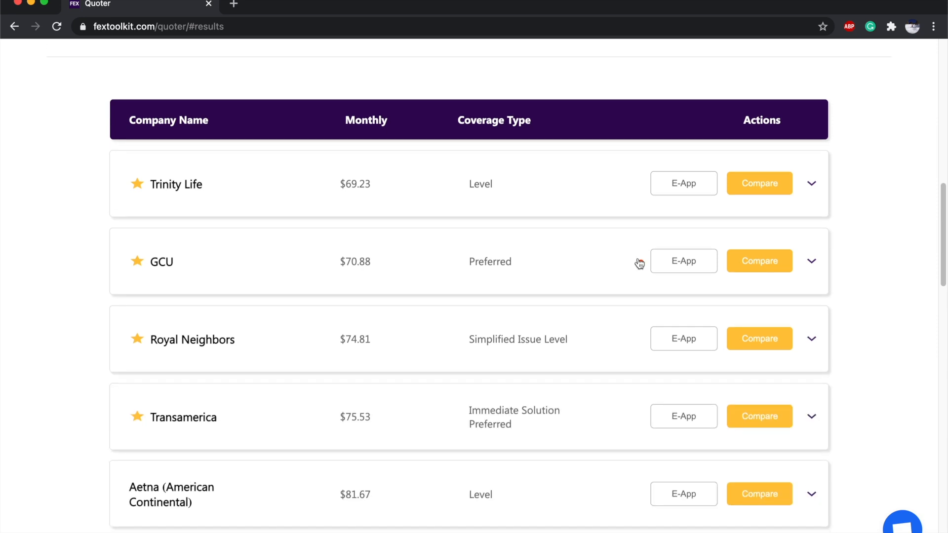
mouse_move(642, 267)
double_click(490, 261)
Scroll through the quote results, reviewing carriers and premiums down to Americo at $220.83.
left_click(538, 267)
scroll(539, 266, "down", 5)
scroll(539, 266, "down", 2)
mouse_move(590, 252)
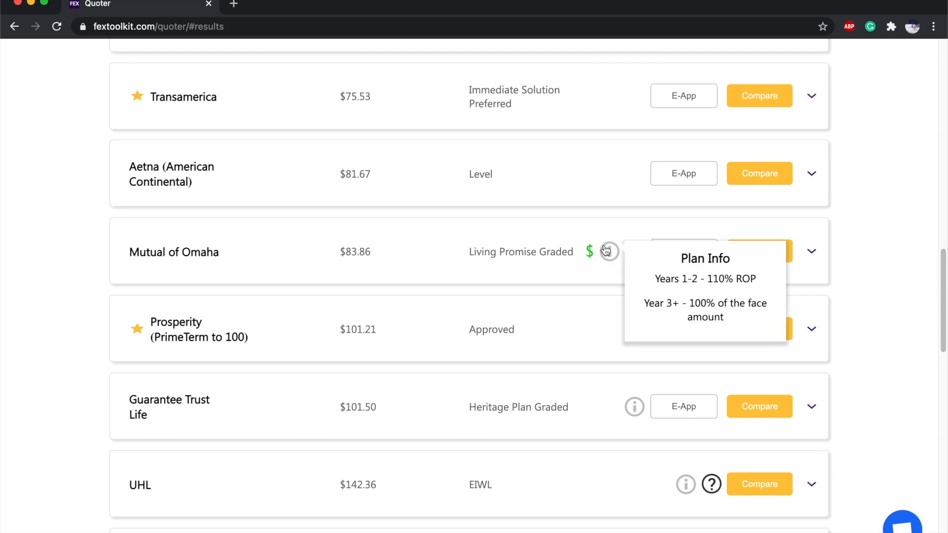
scroll(606, 253, "down", 1)
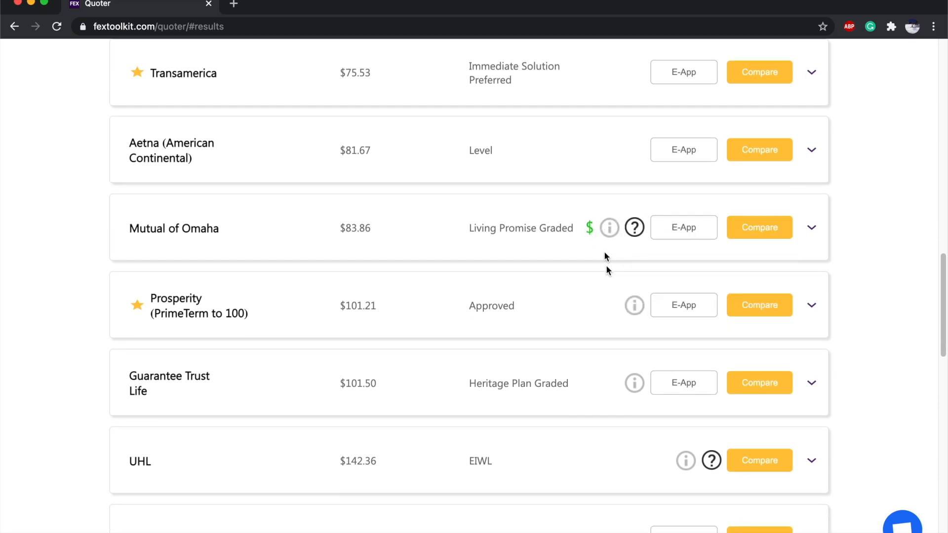
mouse_move(635, 312)
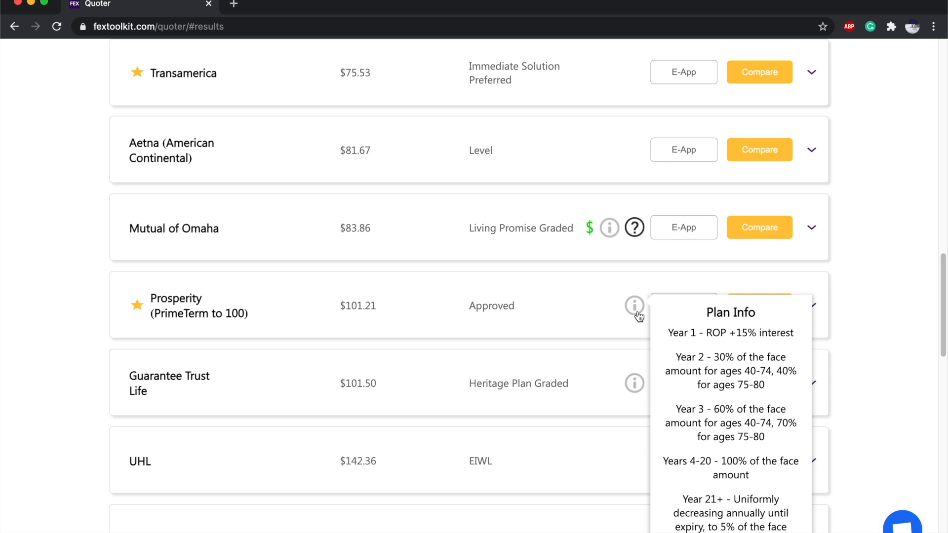
mouse_move(635, 231)
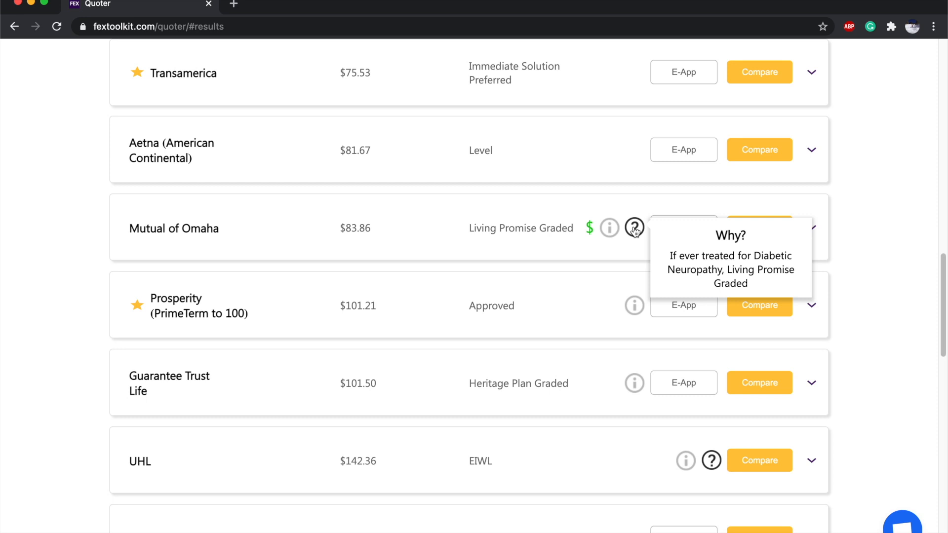
scroll(635, 231, "down", 5)
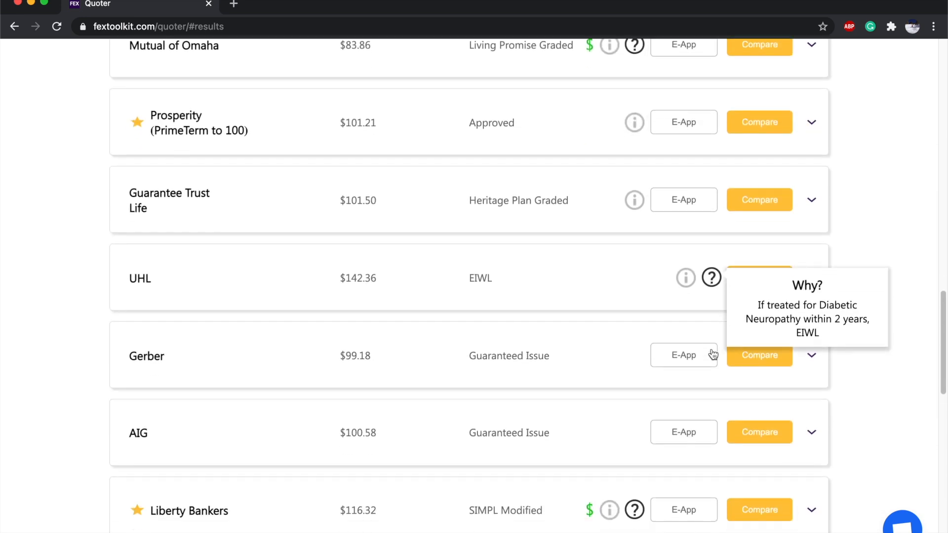
scroll(640, 415, "down", 2)
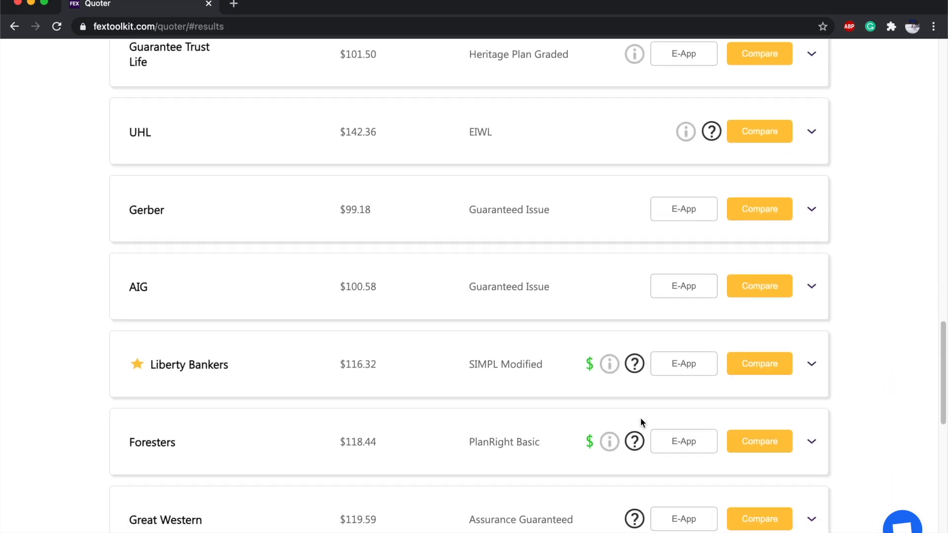
mouse_move(638, 437)
scroll(637, 436, "down", 2)
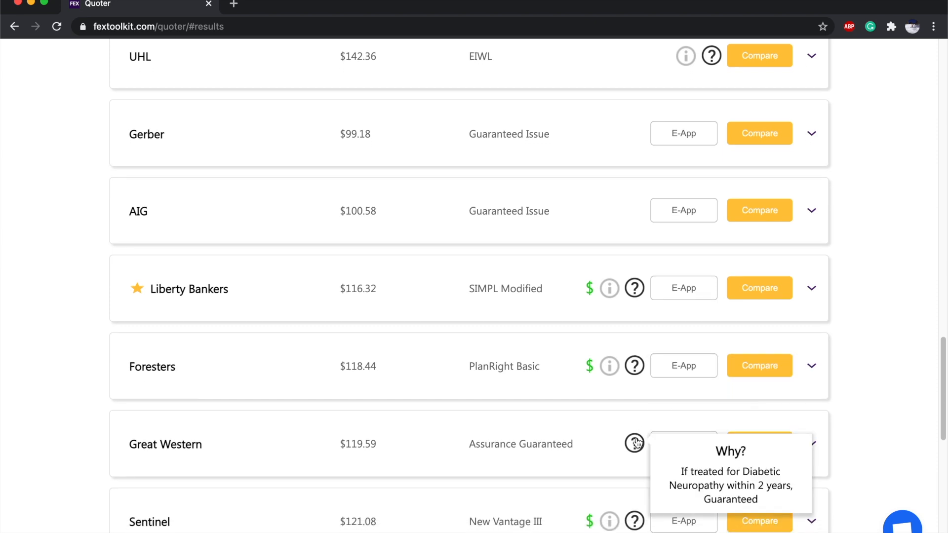
scroll(637, 443, "down", 2)
mouse_move(636, 472)
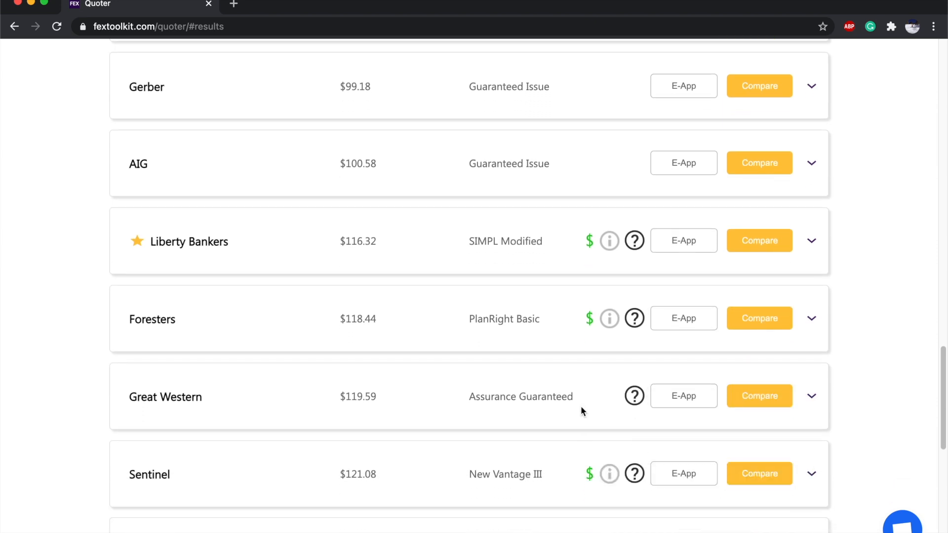
scroll(582, 409, "up", 2)
scroll(581, 400, "up", 10)
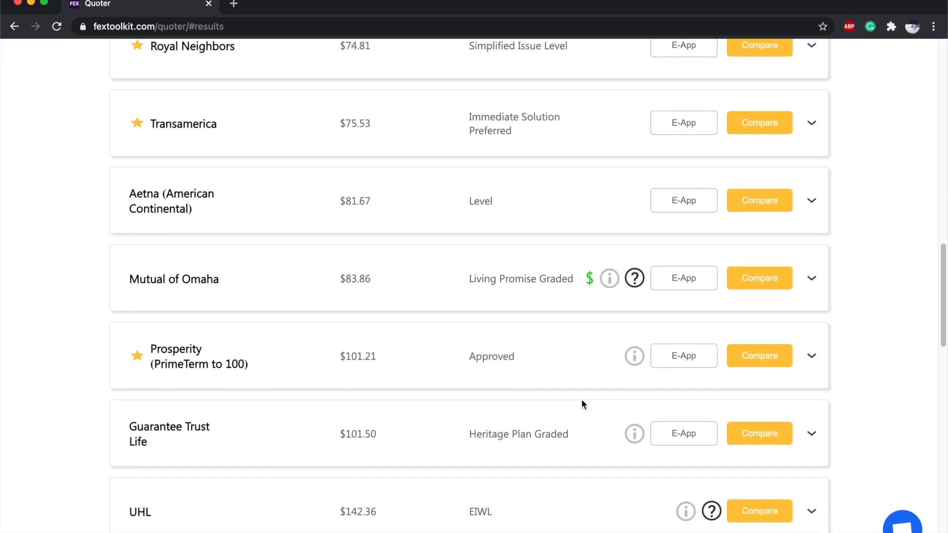
scroll(581, 403, "down", 15)
mouse_move(158, 357)
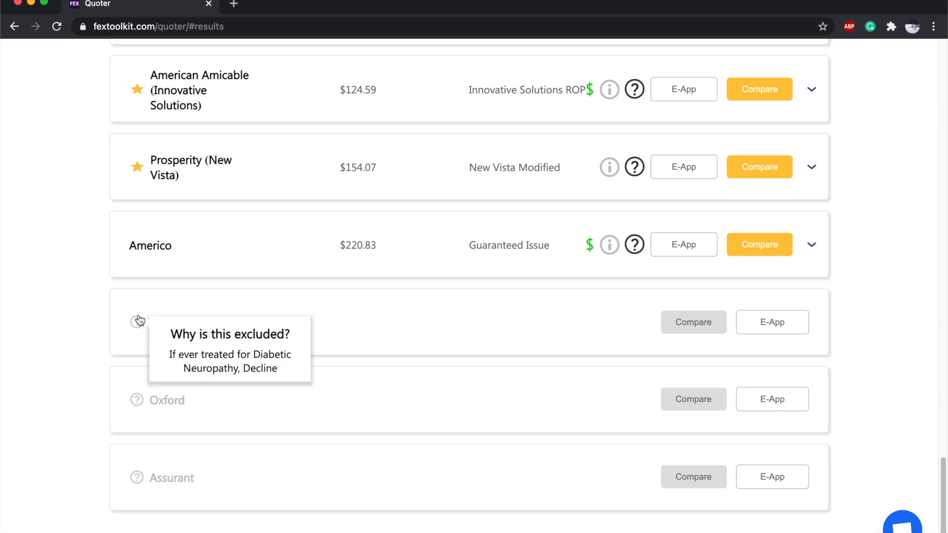
mouse_move(137, 485)
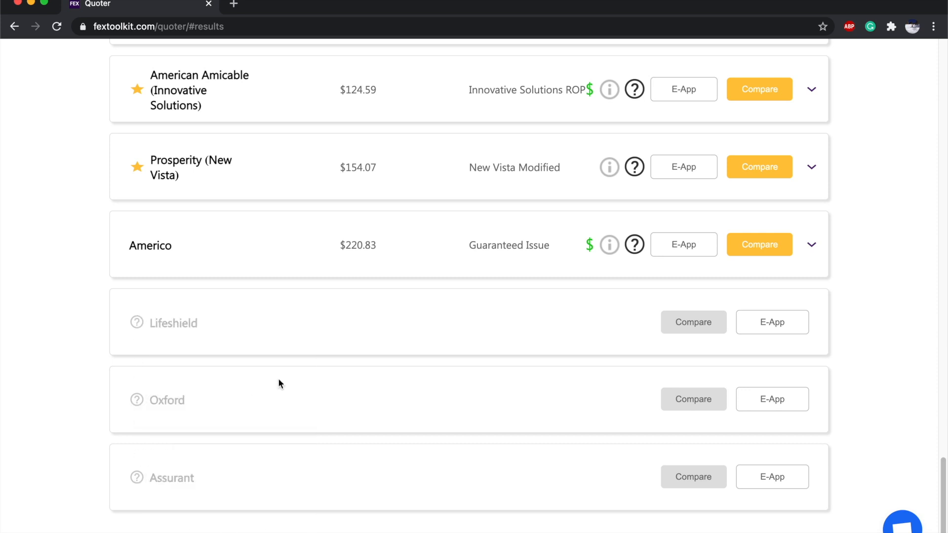
scroll(279, 379, "up", 5)
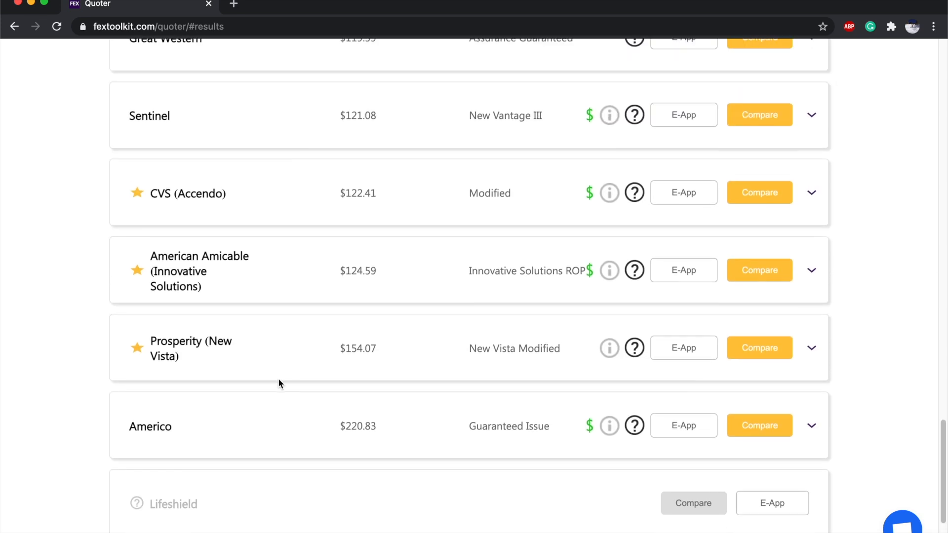
scroll(278, 380, "up", 4)
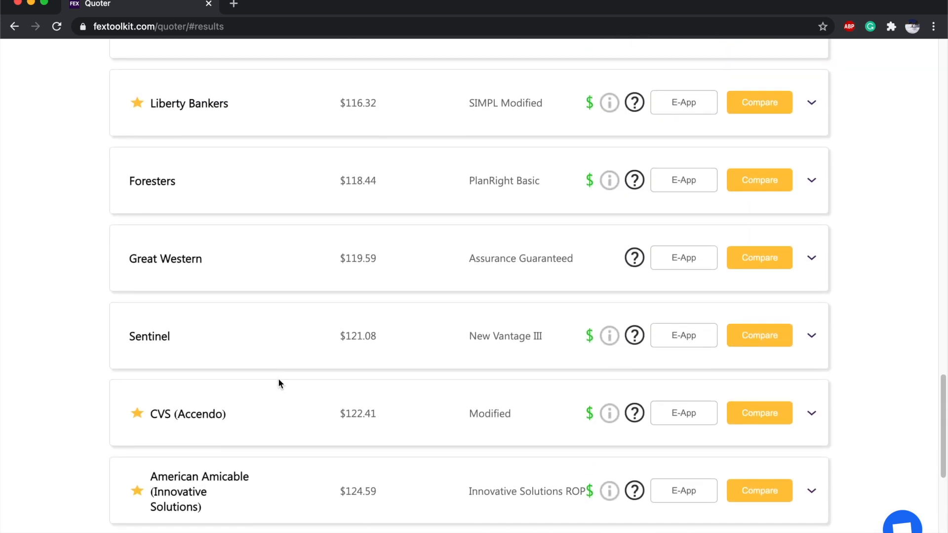
scroll(278, 379, "up", 20)
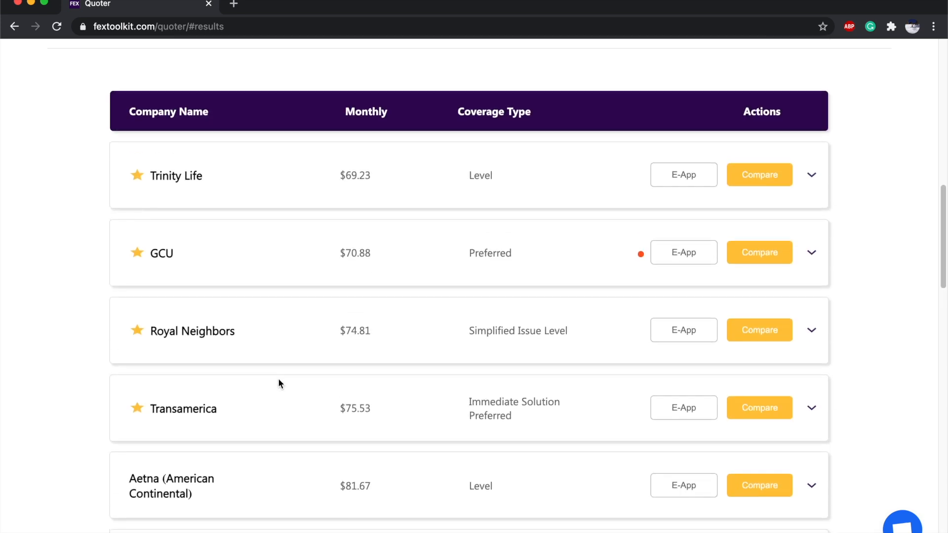
scroll(315, 387, "down", 3)
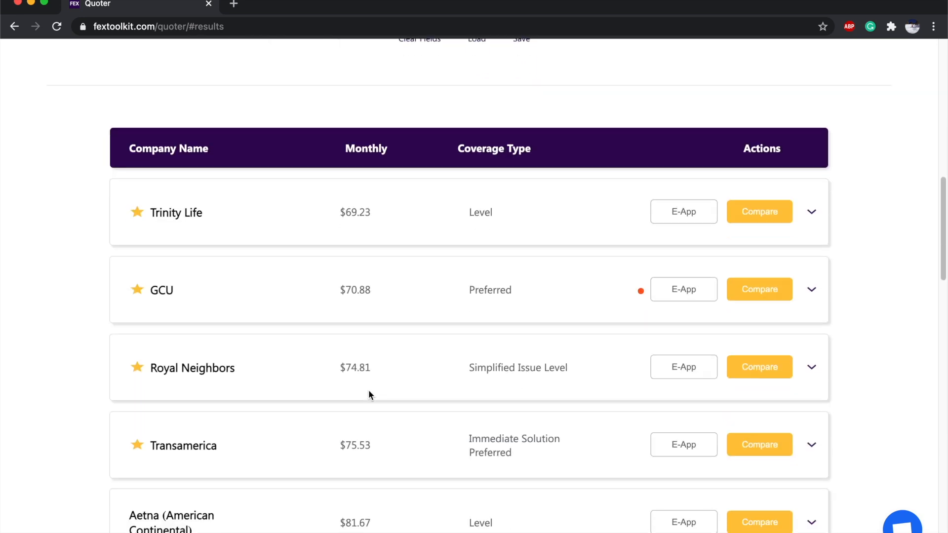
left_click(769, 371)
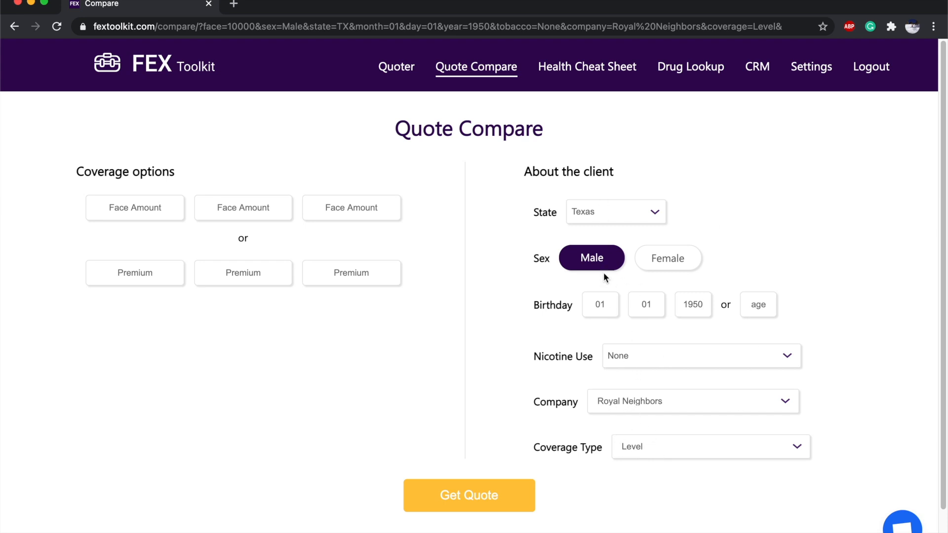
Quote Royal Neighbors for face amounts 10000, 15000 and 20000 side by side.
left_click(146, 206)
type("10000")
left_click(242, 207)
type("15000")
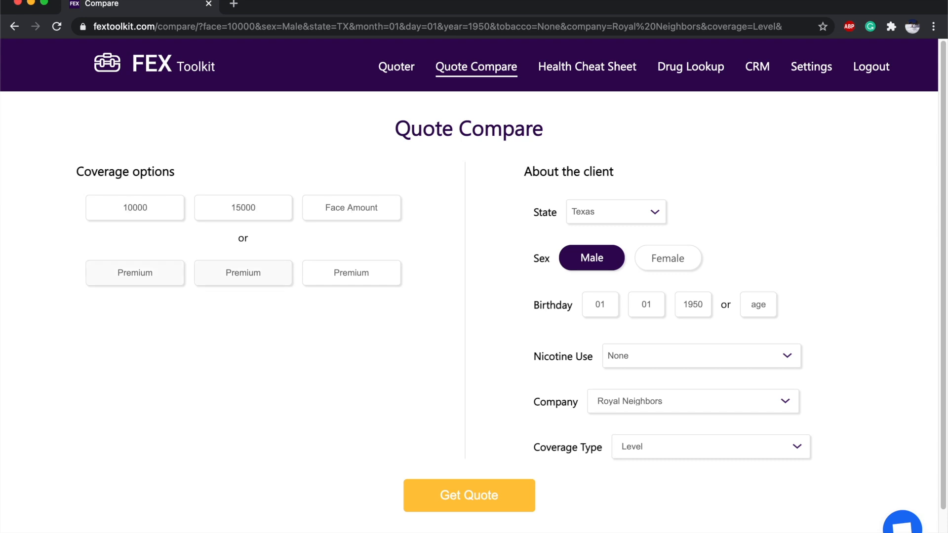
left_click(351, 207)
type("20000")
left_click(462, 487)
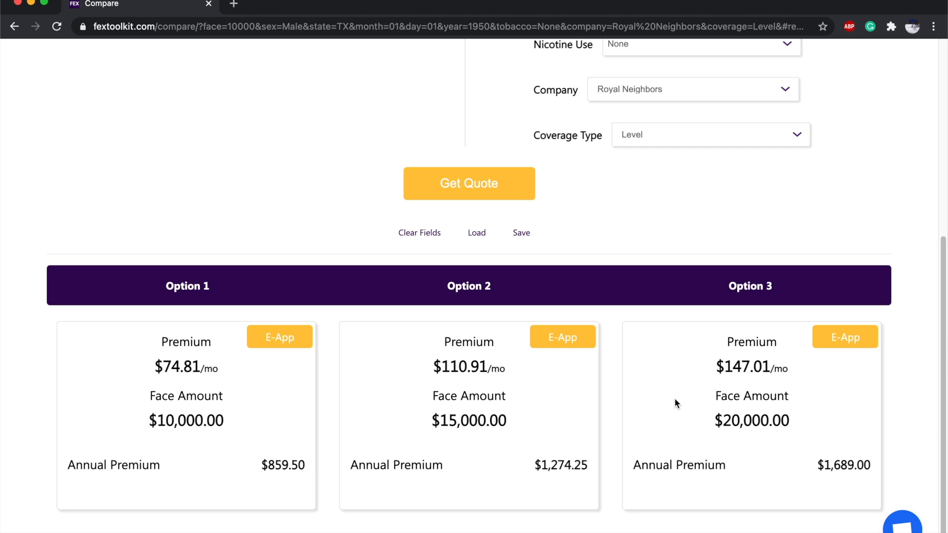
scroll(674, 398, "up", 7)
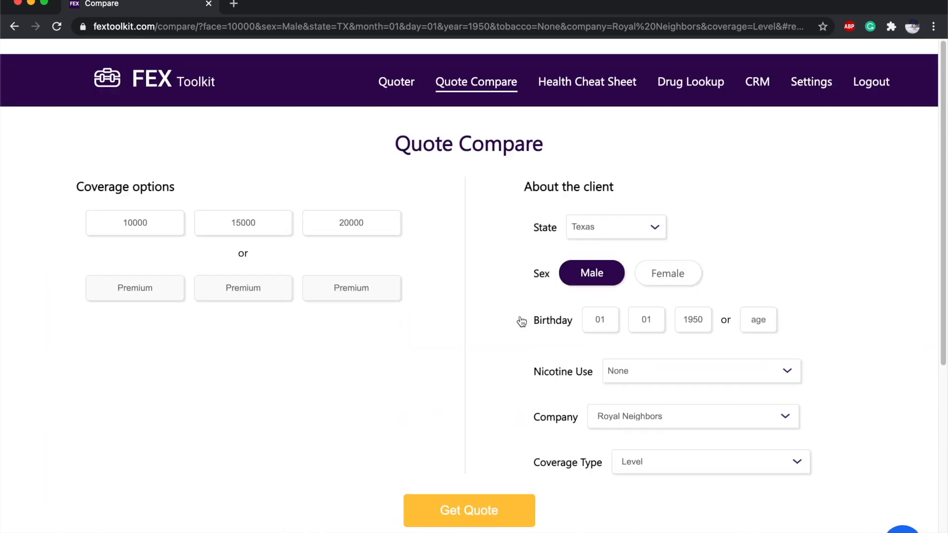
Replace the 15000 face amount with a 50 monthly premium and requote.
double_click(255, 203)
key("BackSpace")
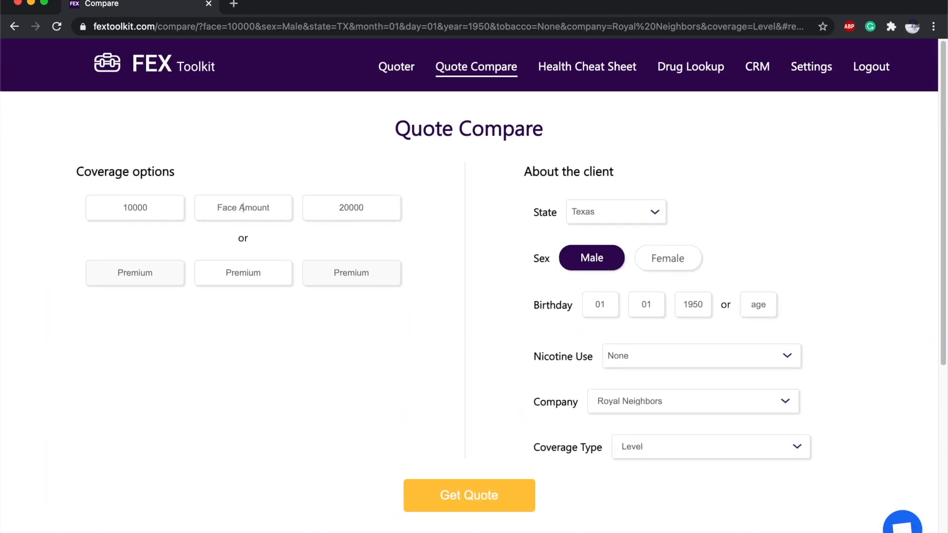
left_click(278, 275)
type("50")
left_click(506, 498)
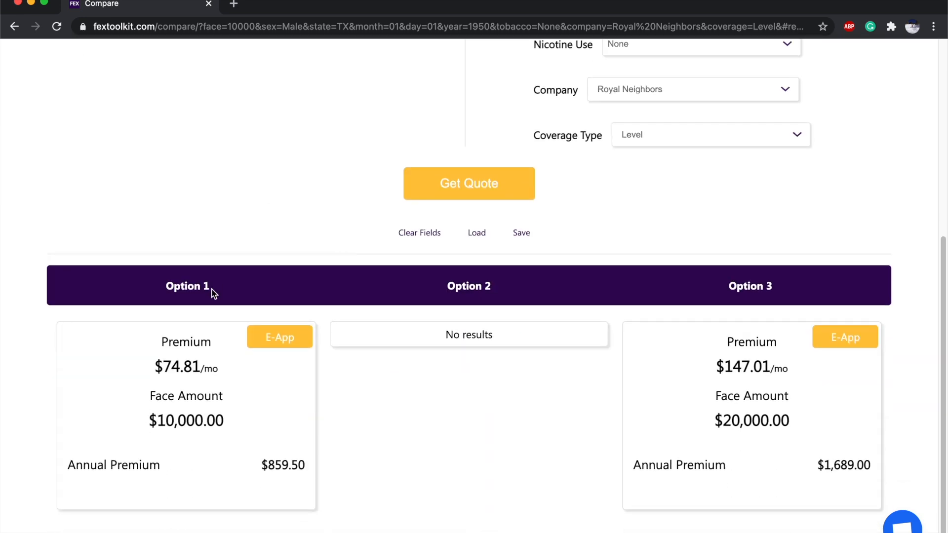
scroll(242, 289, "up", 10)
Try a 70 premium, then revert to 50 and requote.
double_click(261, 267)
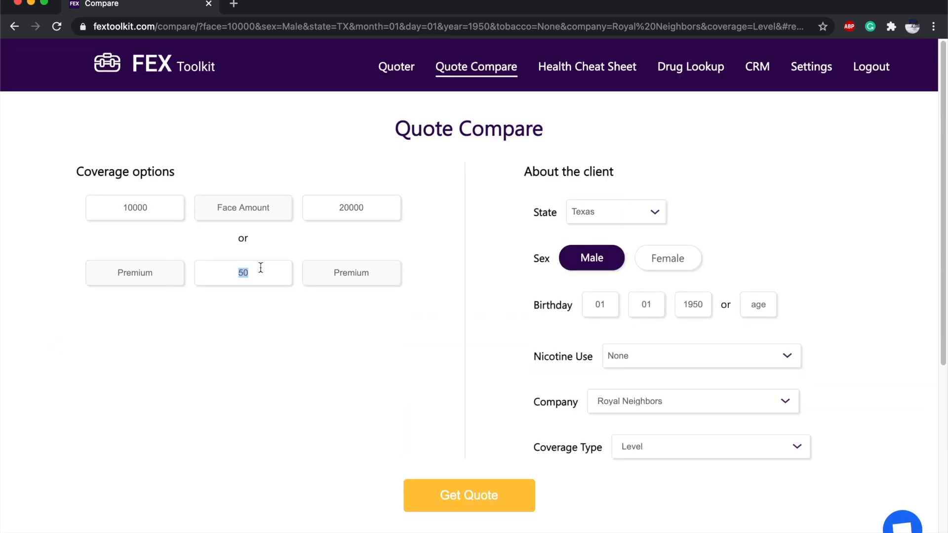
type("70")
left_click(470, 491)
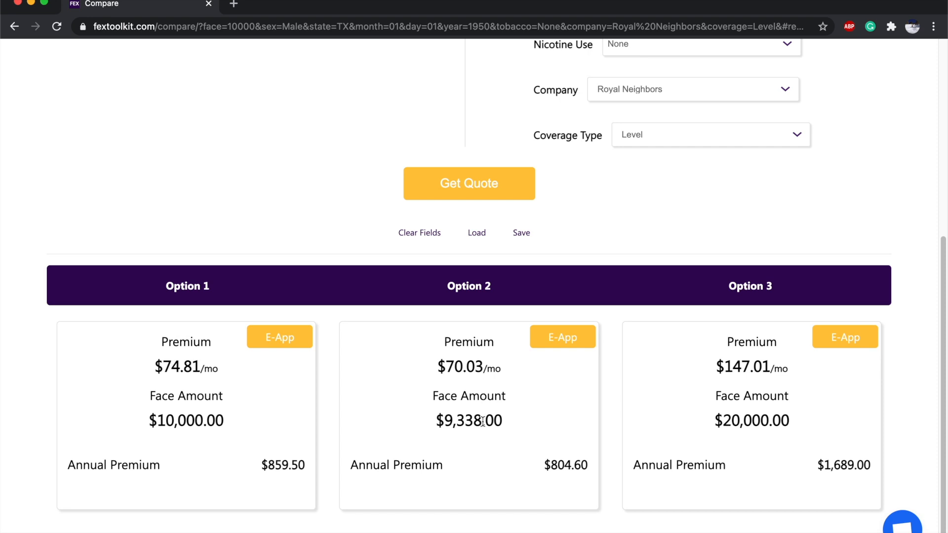
scroll(482, 422, "up", 5)
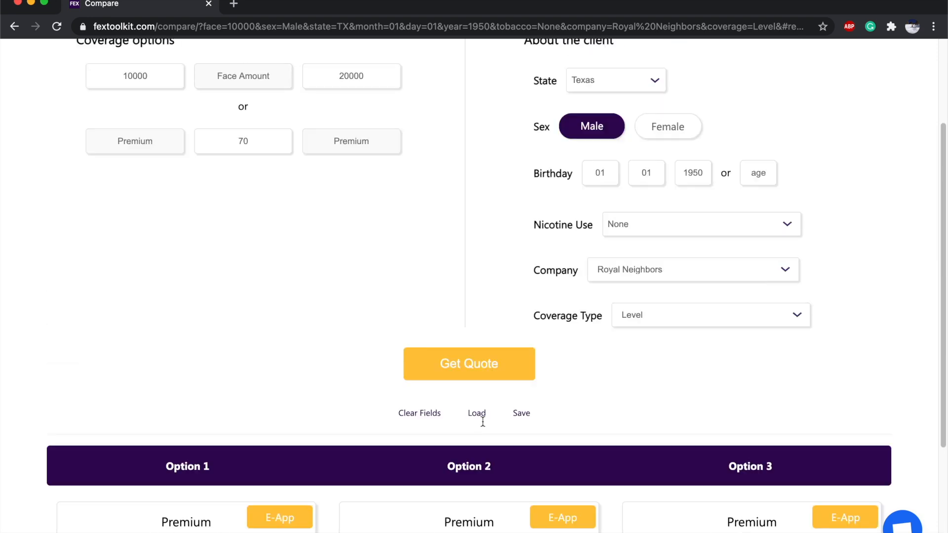
double_click(264, 223)
type("50")
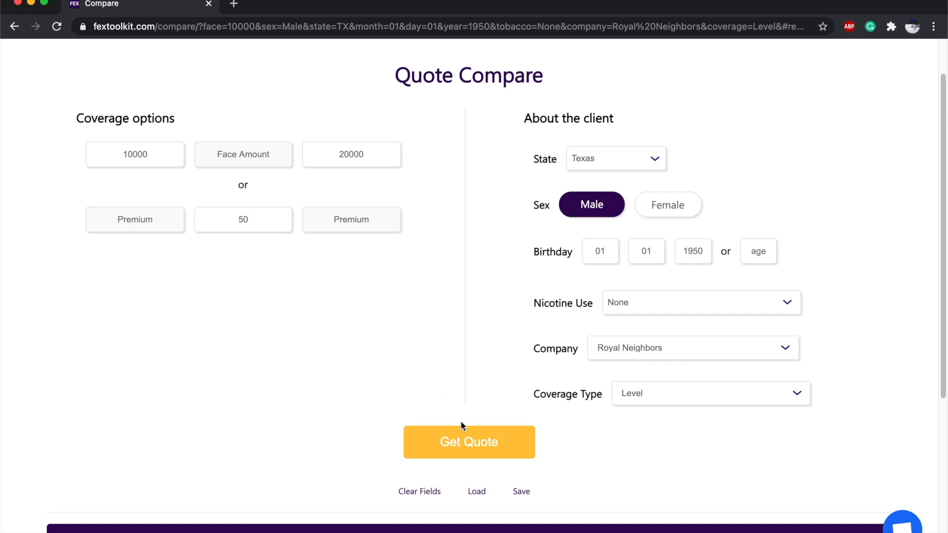
left_click(463, 442)
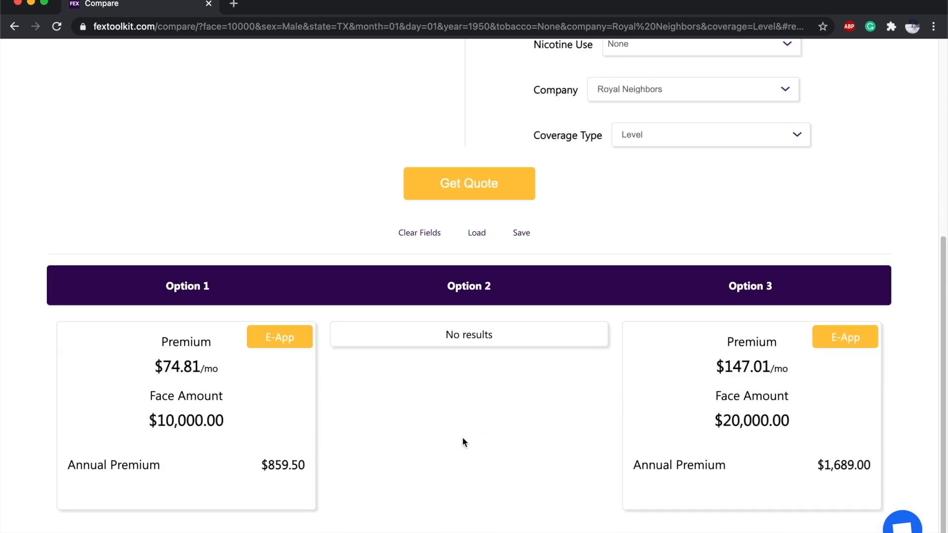
scroll(461, 437, "up", 5)
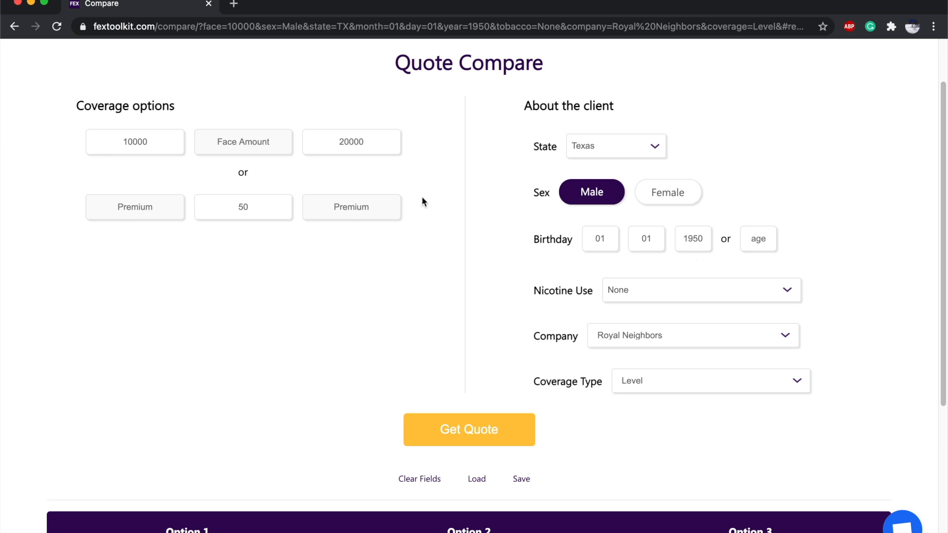
scroll(395, 272, "down", 5)
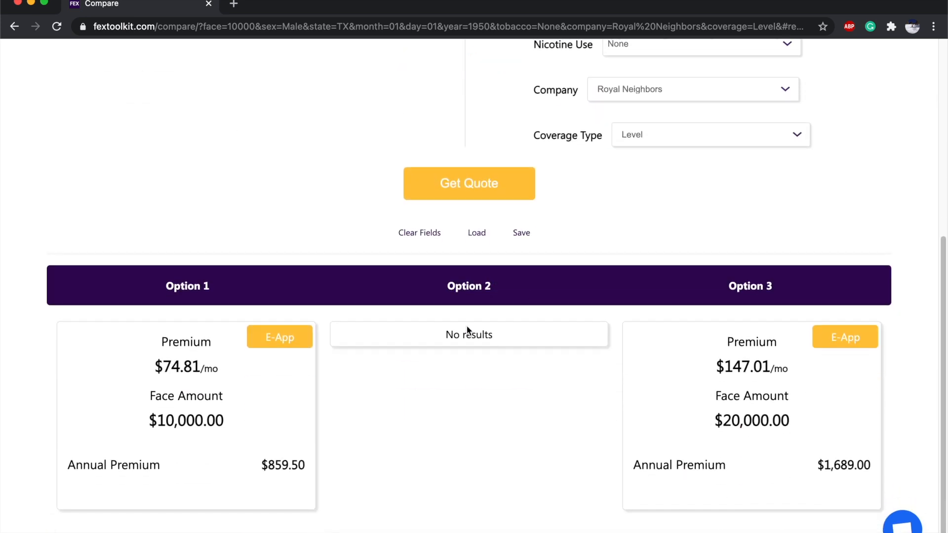
scroll(467, 326, "up", 6)
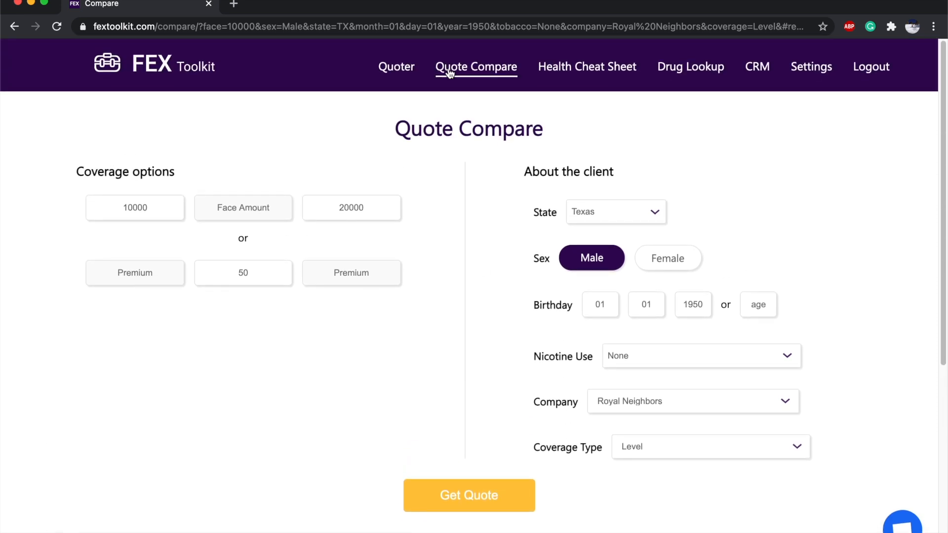
Return to the quoter, expand the Royal Neighbors quote and send it to the CRM.
left_click(405, 67)
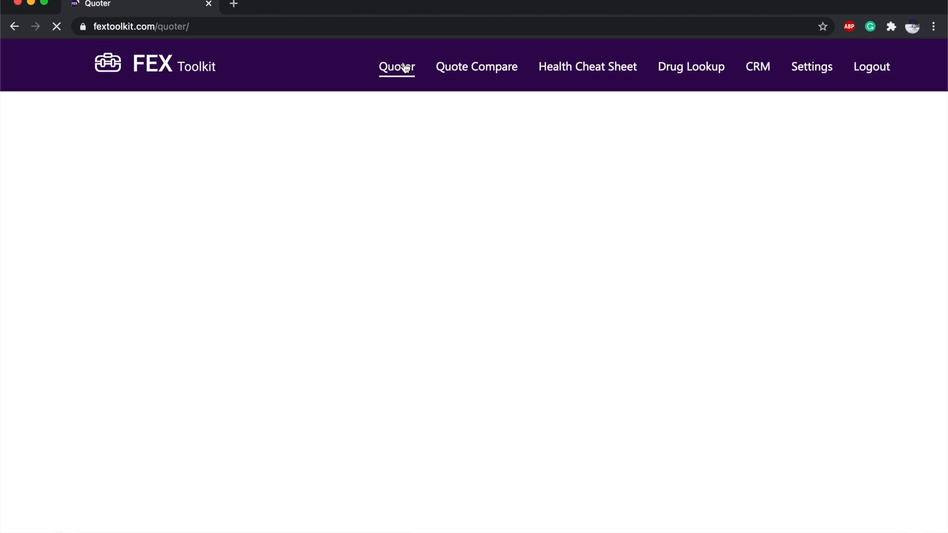
scroll(442, 204, "down", 10)
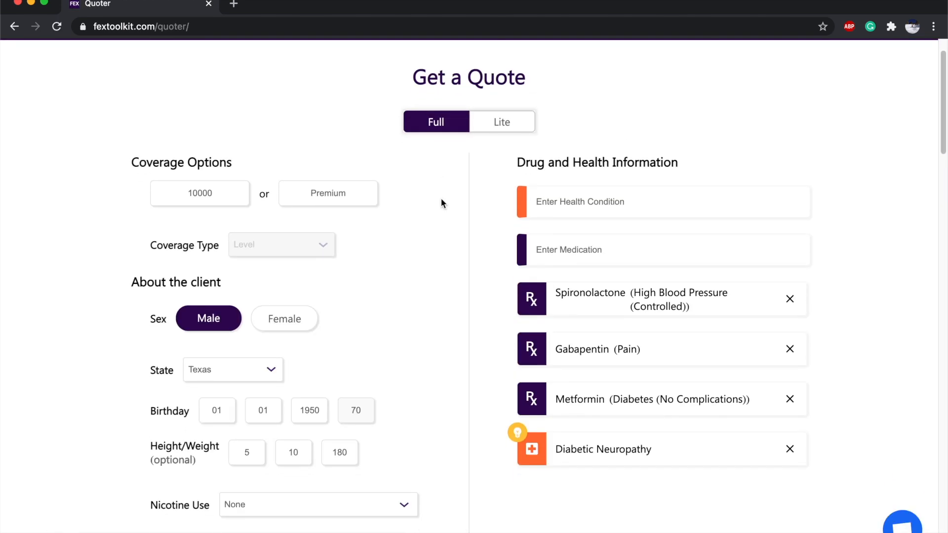
scroll(442, 205, "down", 3)
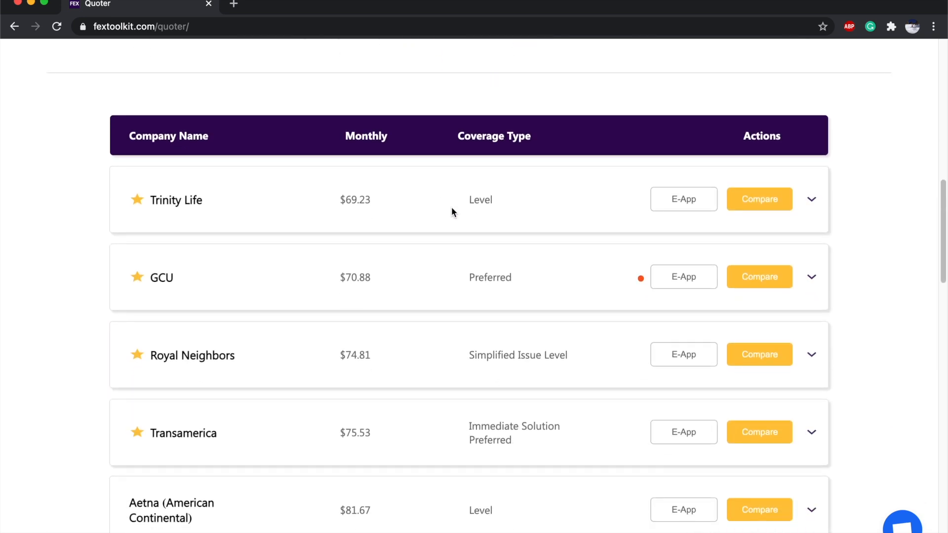
left_click(811, 357)
scroll(810, 362, "down", 1)
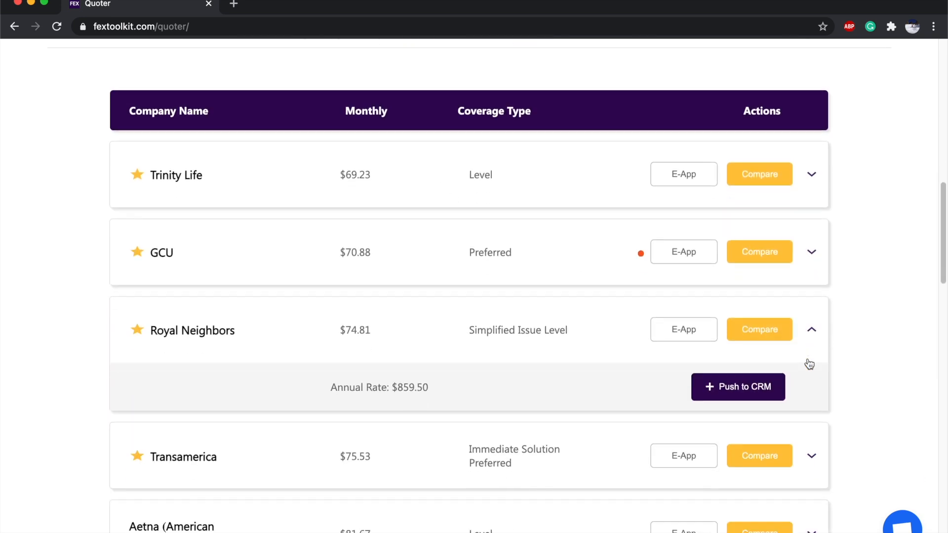
left_click(761, 381)
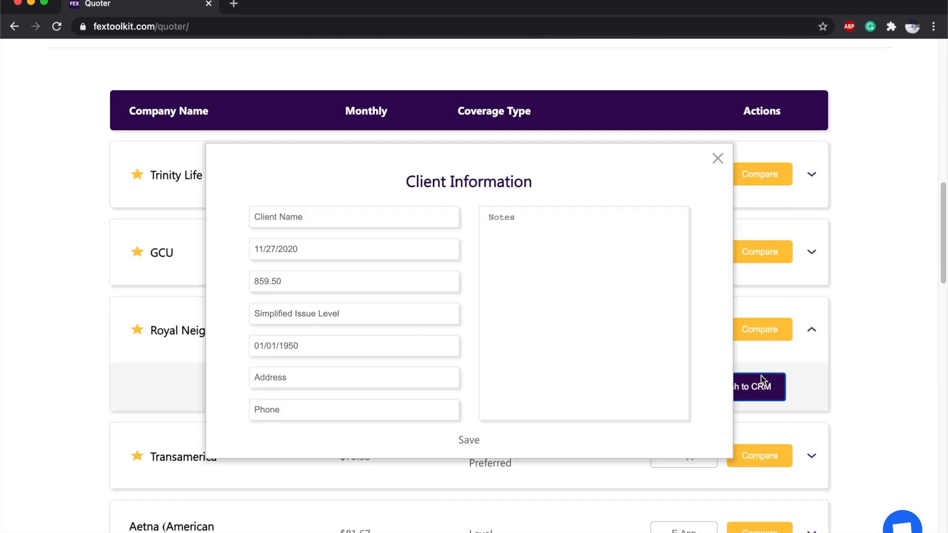
Enter the client's name, address, phone and the note 'Client is healthy', then save.
left_click(299, 218)
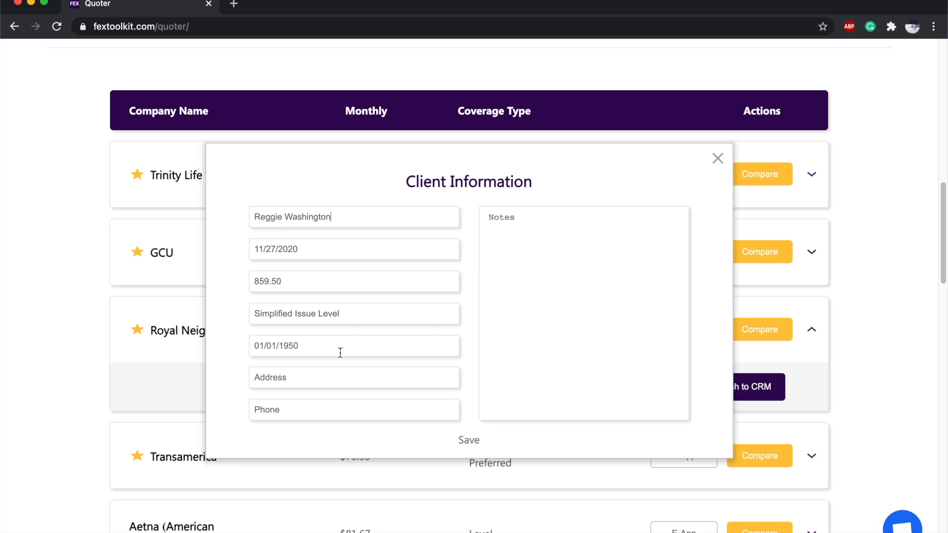
left_click(320, 378)
type("123 Main St")
type("Newark, NJ")
left_click(255, 410)
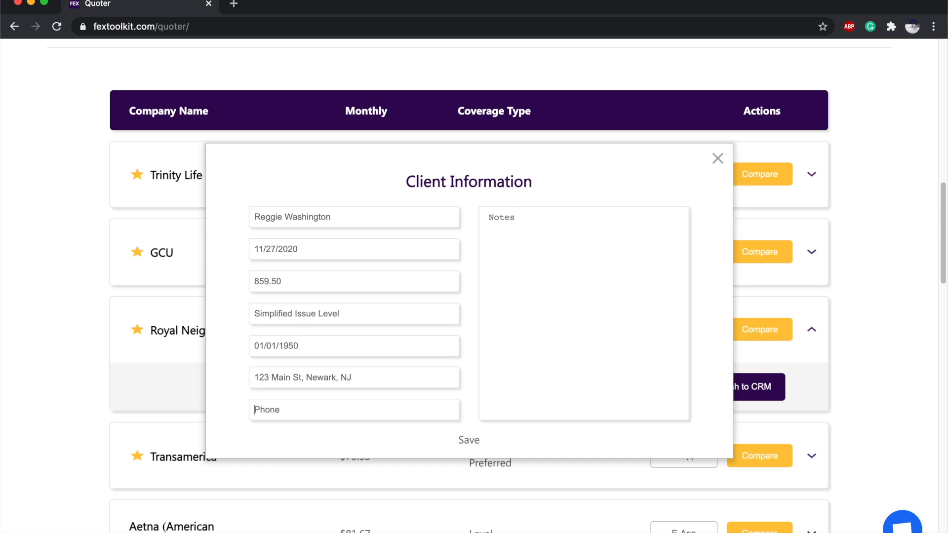
left_click(558, 298)
type("Client is healthy")
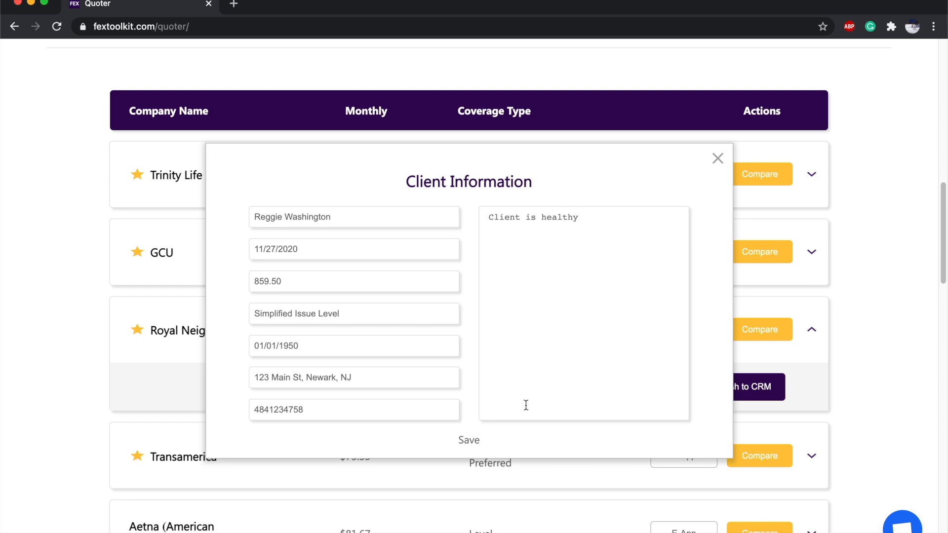
left_click(472, 440)
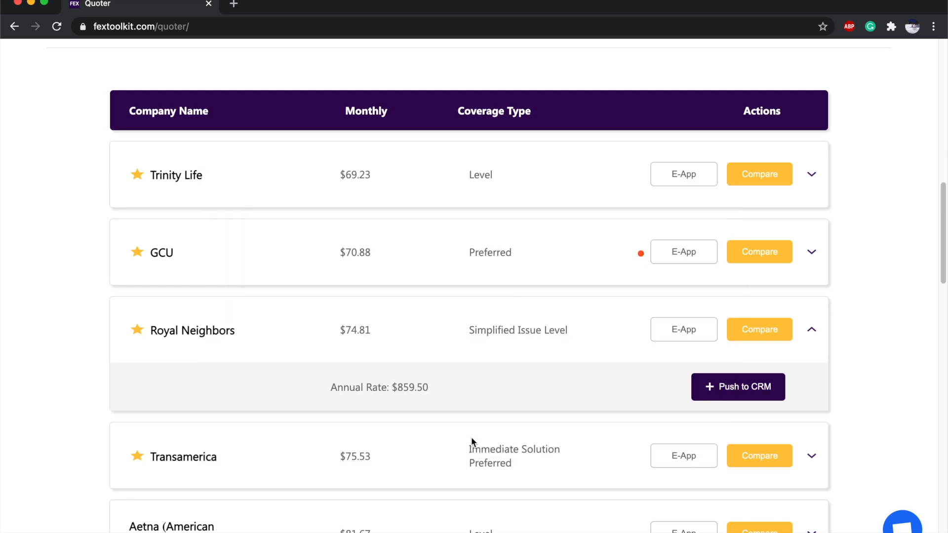
Go to the CRM dashboard showing 3 clients and $1,637.11 in sales.
scroll(471, 437, "up", 15)
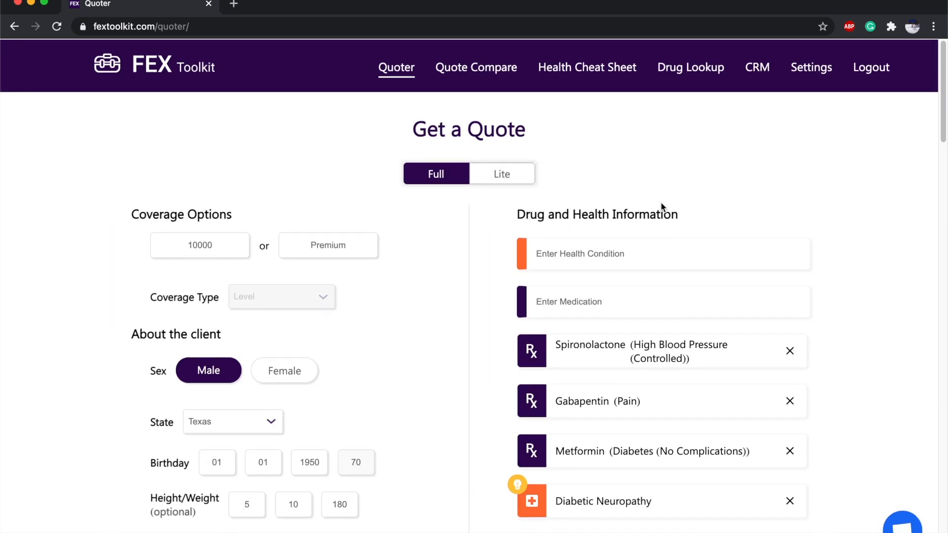
left_click(760, 77)
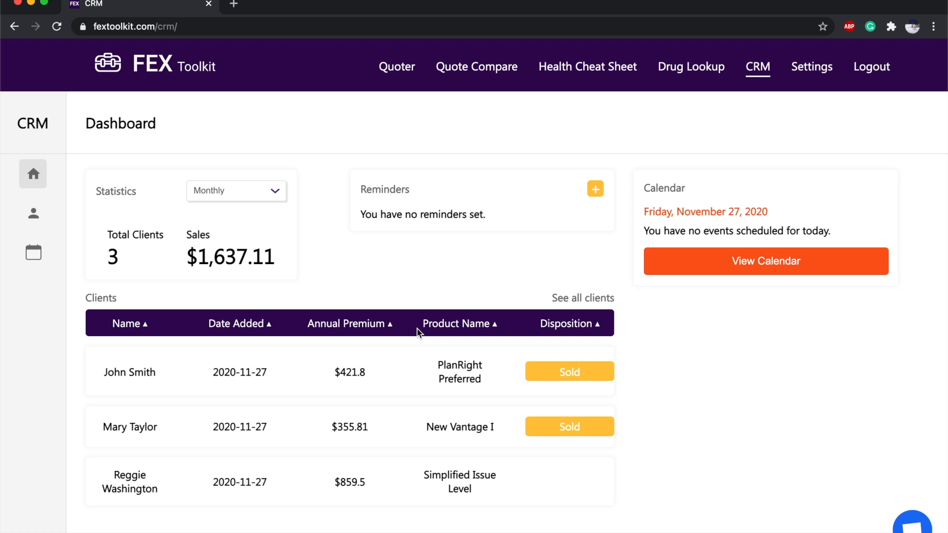
Keep the statistics period at Monthly and start a new reminder from the Reminders card.
left_click(224, 198)
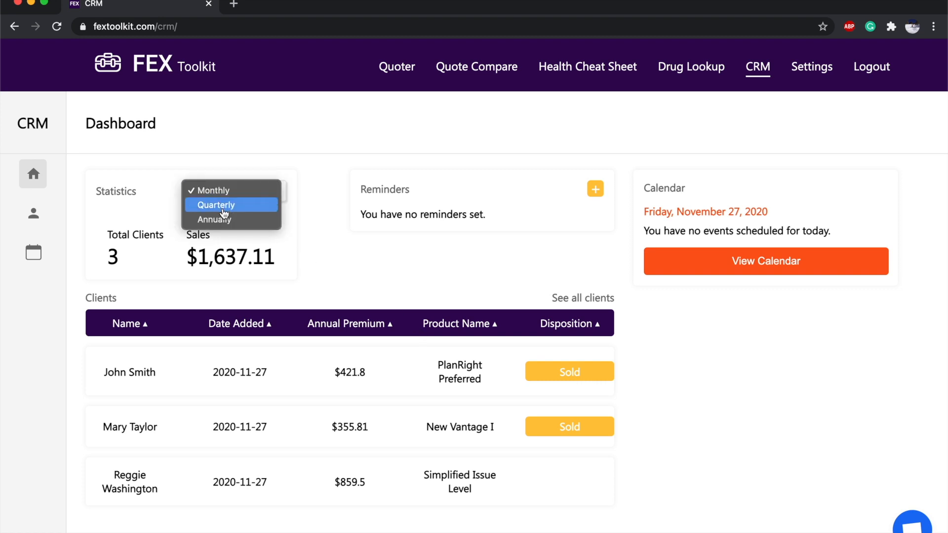
left_click(144, 220)
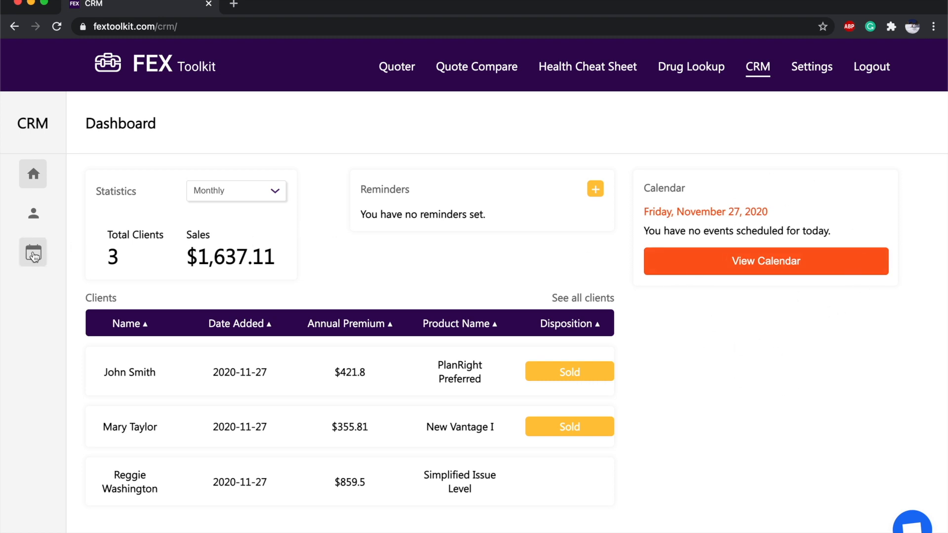
left_click(596, 190)
scroll(433, 234, "down", 3)
scroll(434, 234, "up", 2)
Title the reminder with the client's name plus CALL, dated November 30, 2020.
left_click(440, 169)
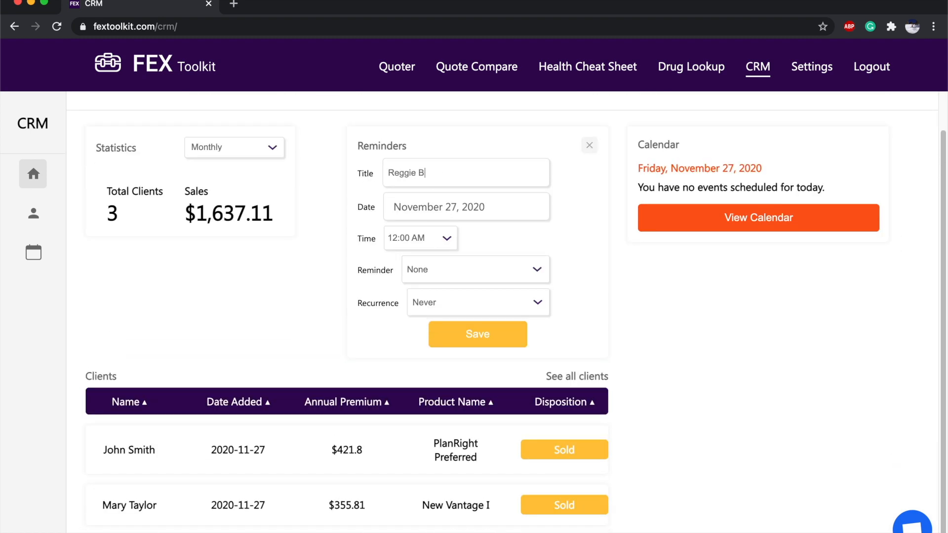
type("CALL")
left_click(412, 223)
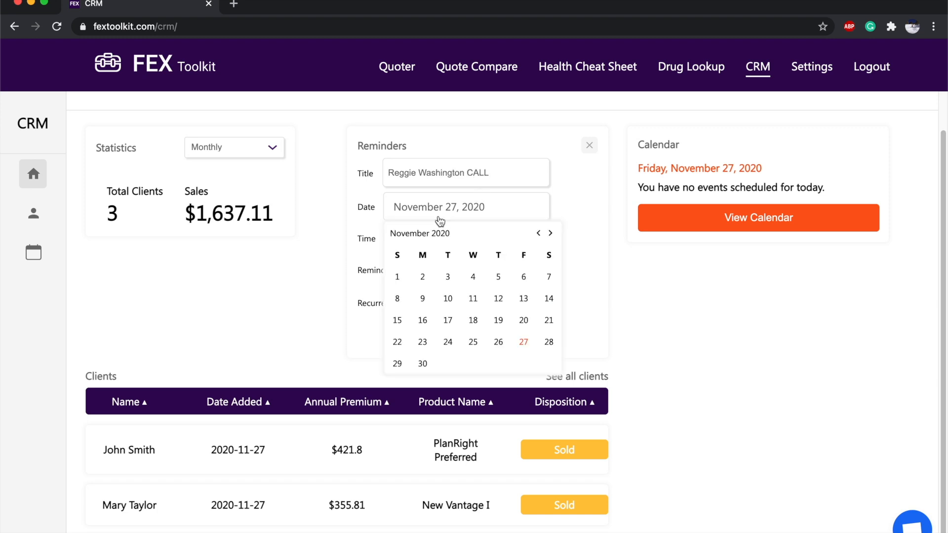
left_click(423, 363)
Set the reminder time to 3:00 PM with a 10 Minutes Before alert, and save it.
left_click(434, 238)
scroll(450, 363, "down", 15)
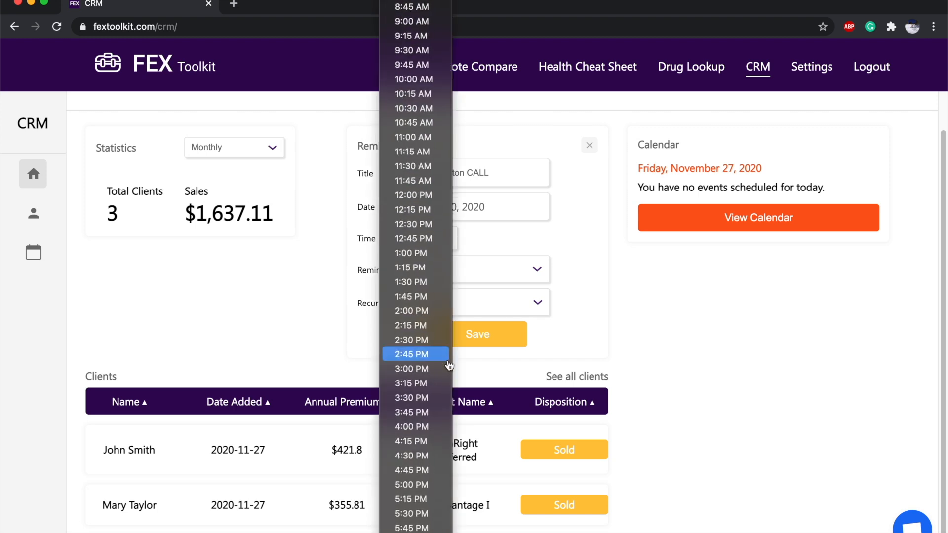
left_click(446, 341)
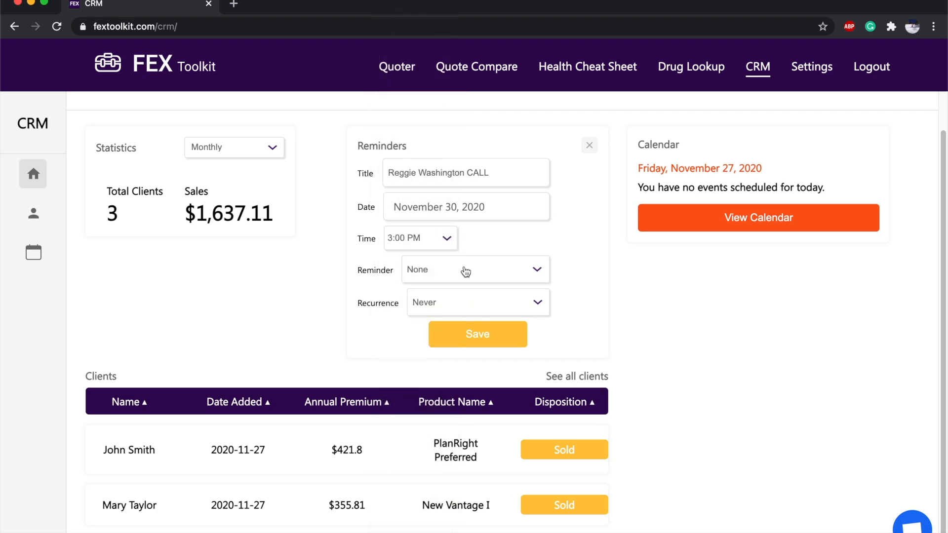
left_click(472, 272)
left_click(472, 282)
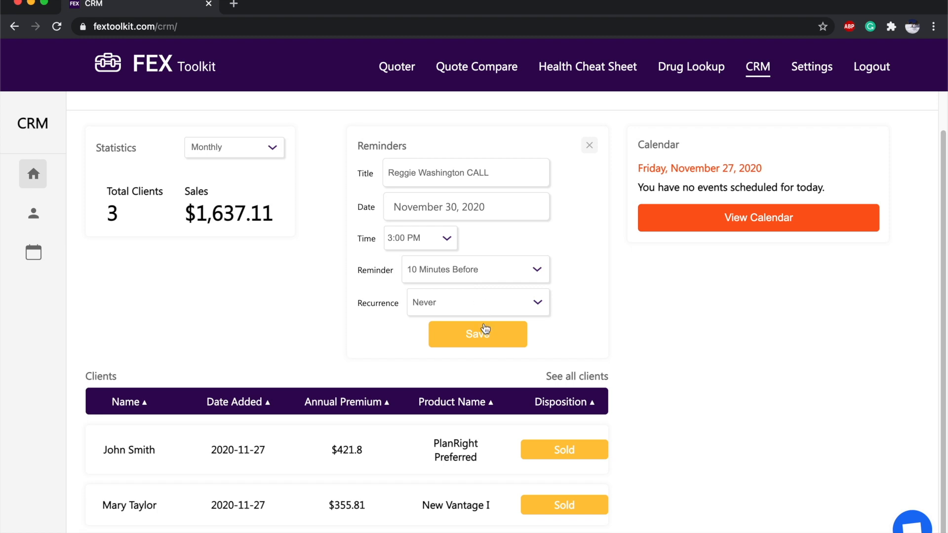
left_click(485, 332)
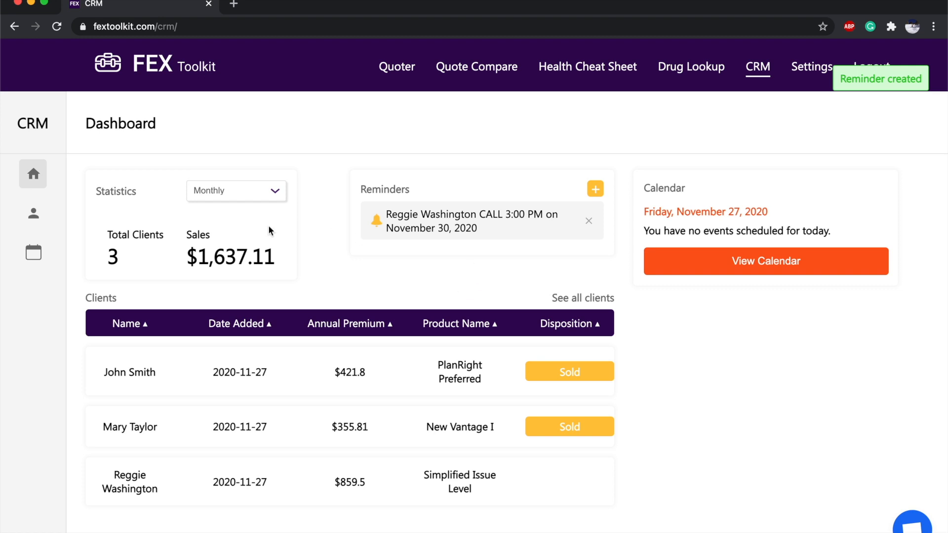
Open the full clients list, leaving the sort order unchanged.
left_click(33, 213)
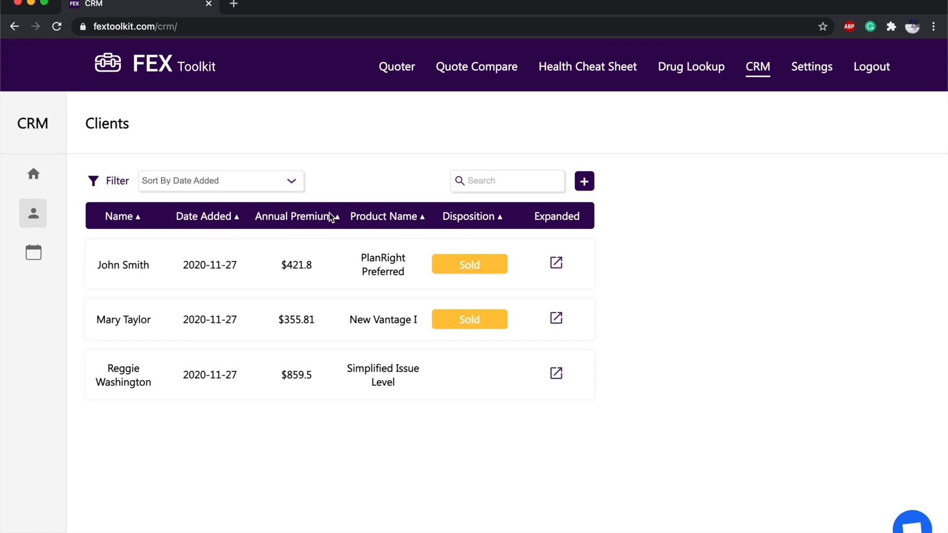
left_click(237, 181)
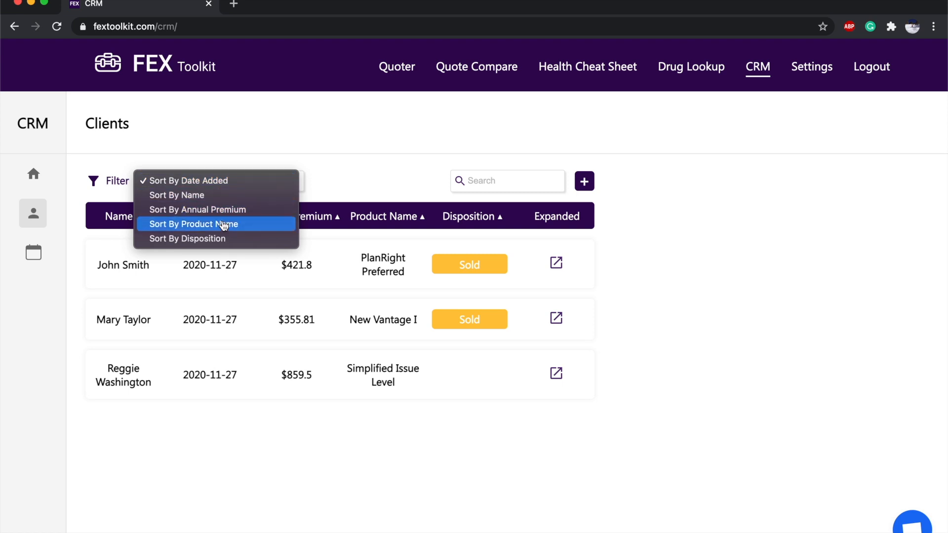
left_click(309, 273)
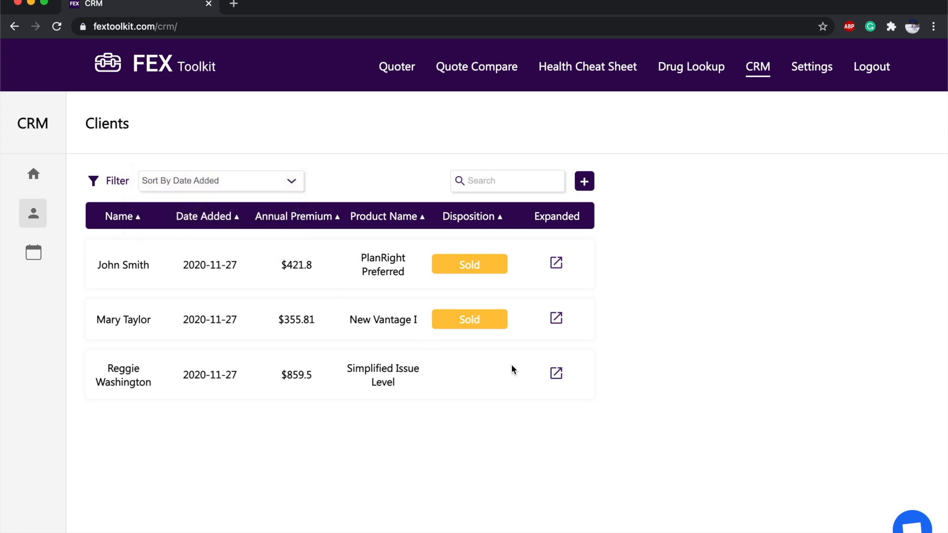
Change the Simplified Issue Level client's disposition to Sold and finish editing.
left_click(559, 376)
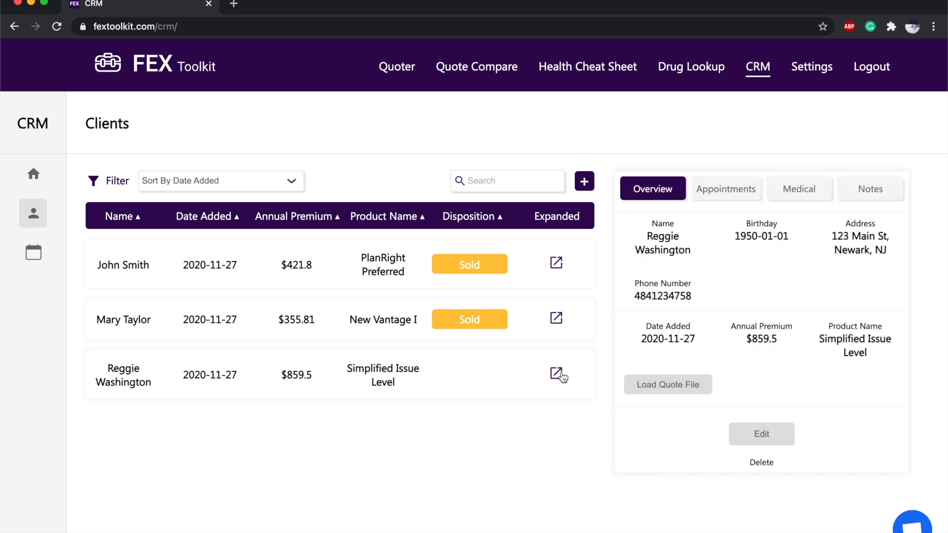
left_click(759, 433)
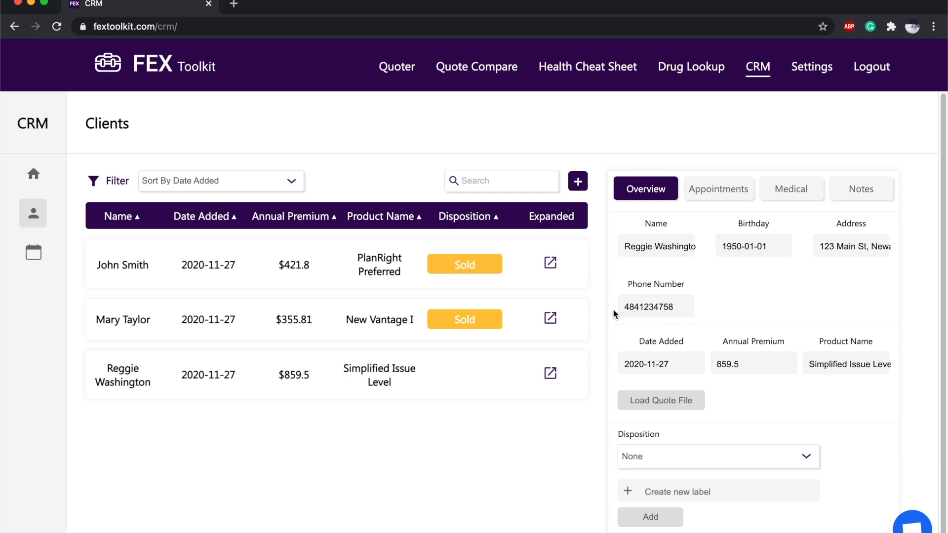
scroll(682, 357, "down", 1)
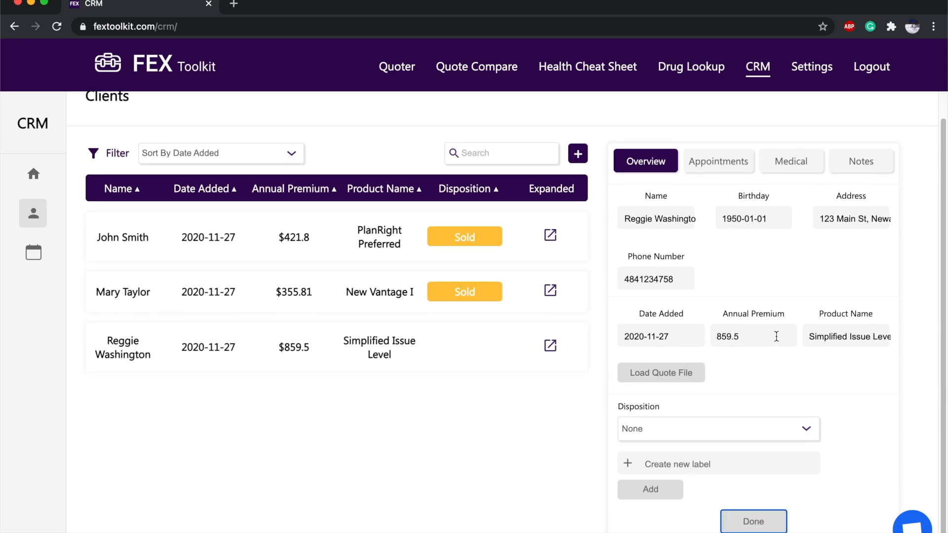
scroll(733, 342, "down", 1)
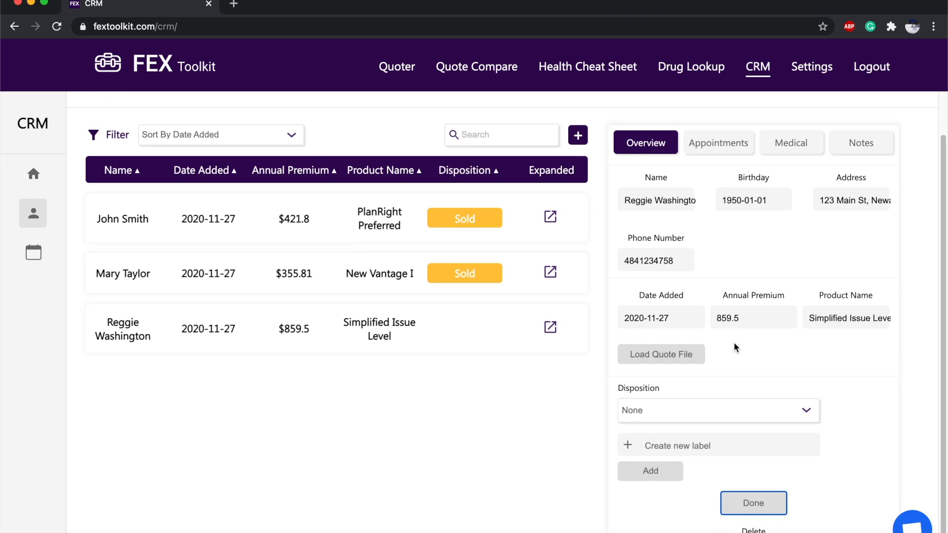
left_click(672, 412)
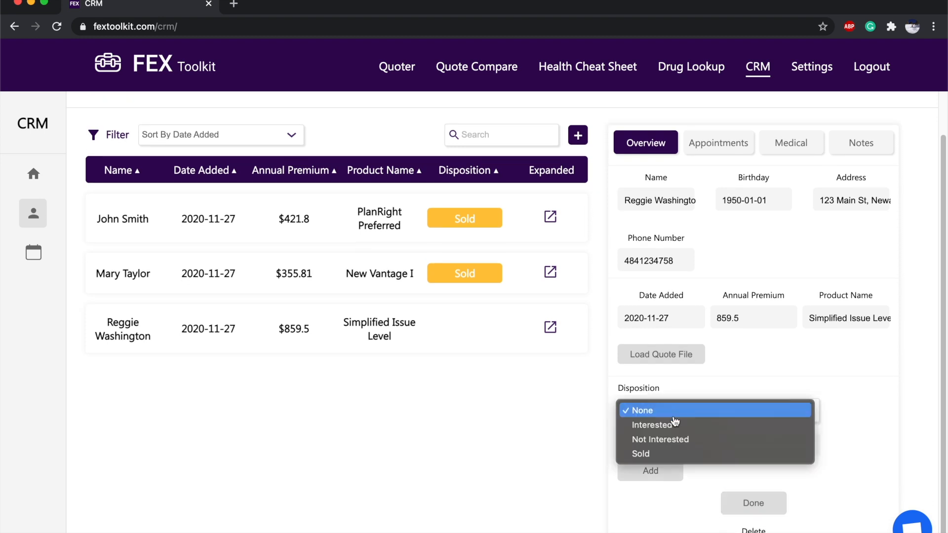
left_click(670, 453)
scroll(715, 459, "down", 1)
left_click(748, 497)
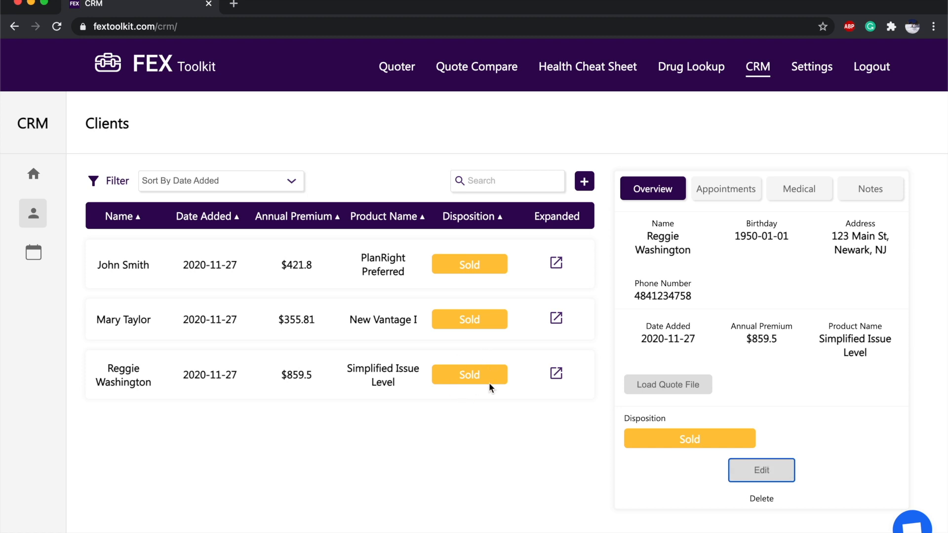
Browse the client's Appointments, Medical and Notes tabs, then load their saved quote file into the Quoter.
left_click(728, 192)
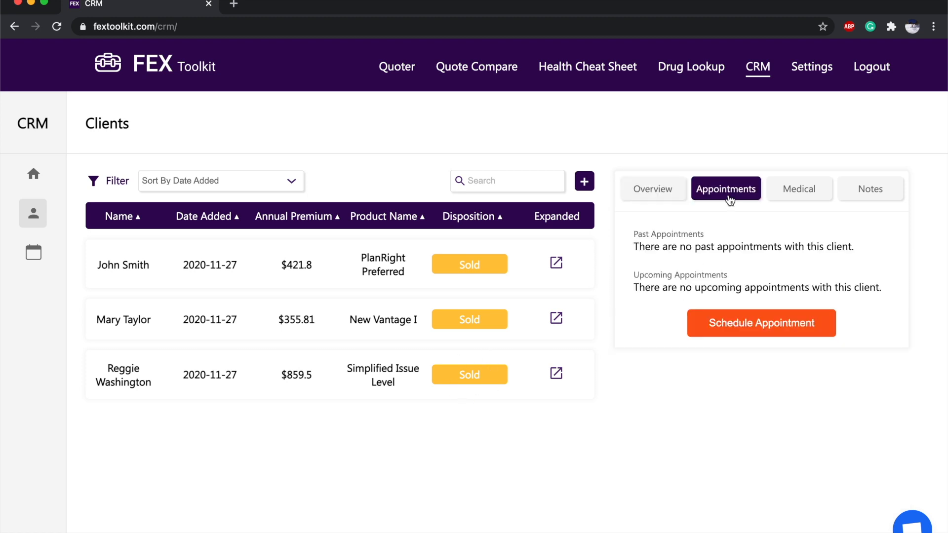
left_click(806, 198)
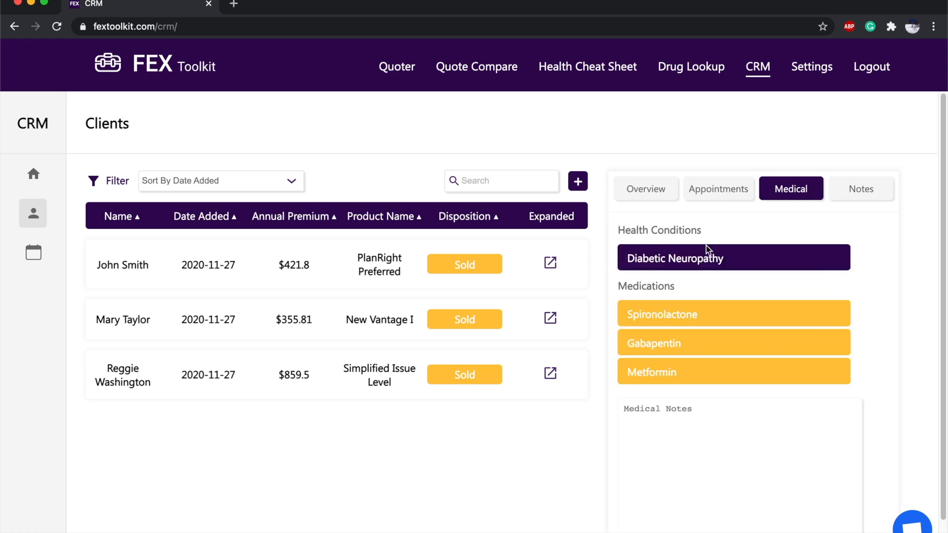
left_click(854, 194)
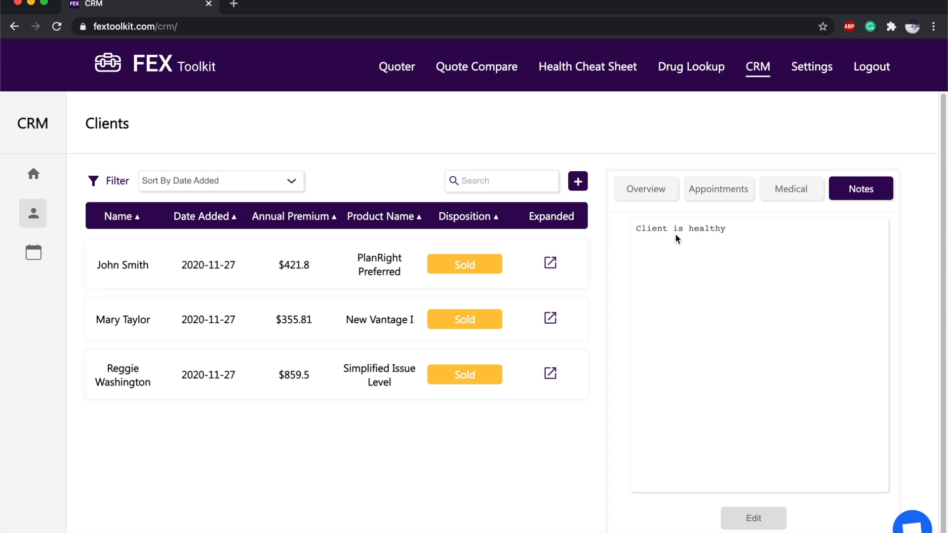
left_click(662, 196)
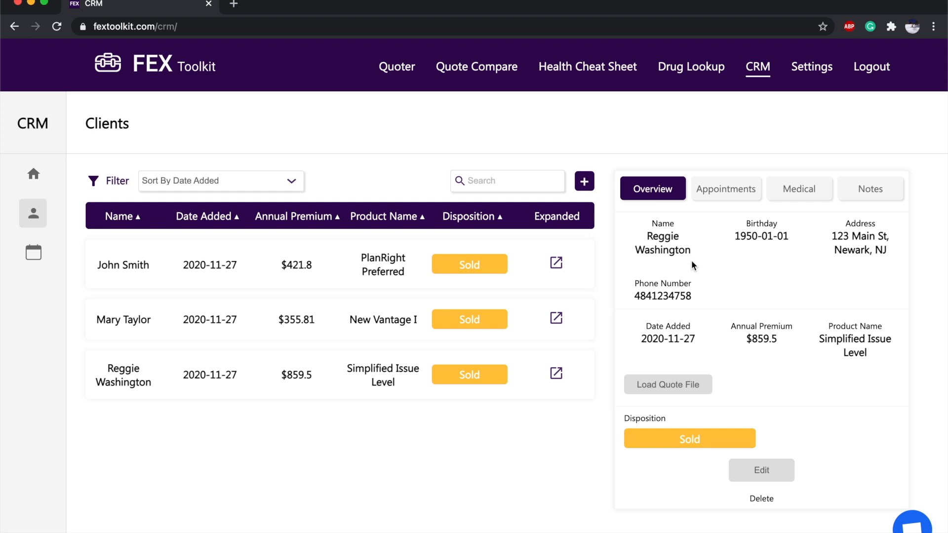
left_click(687, 384)
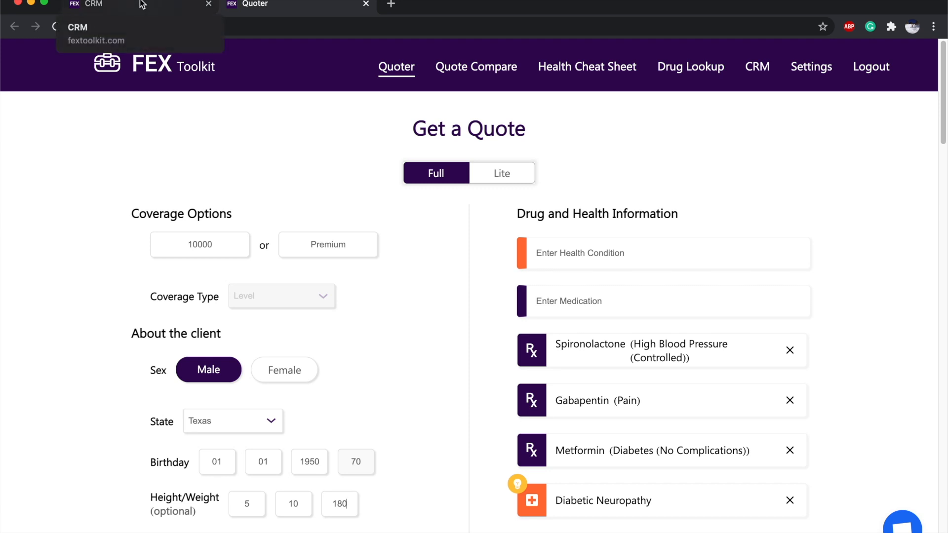
Return to the CRM Clients page and check the first client's appointments and medical tabs.
left_click(142, 4)
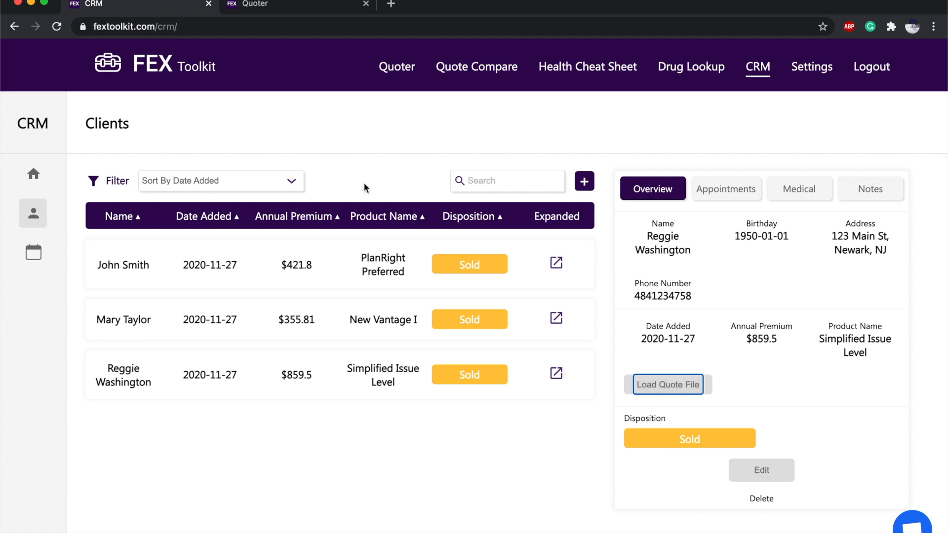
left_click(677, 324)
left_click(729, 192)
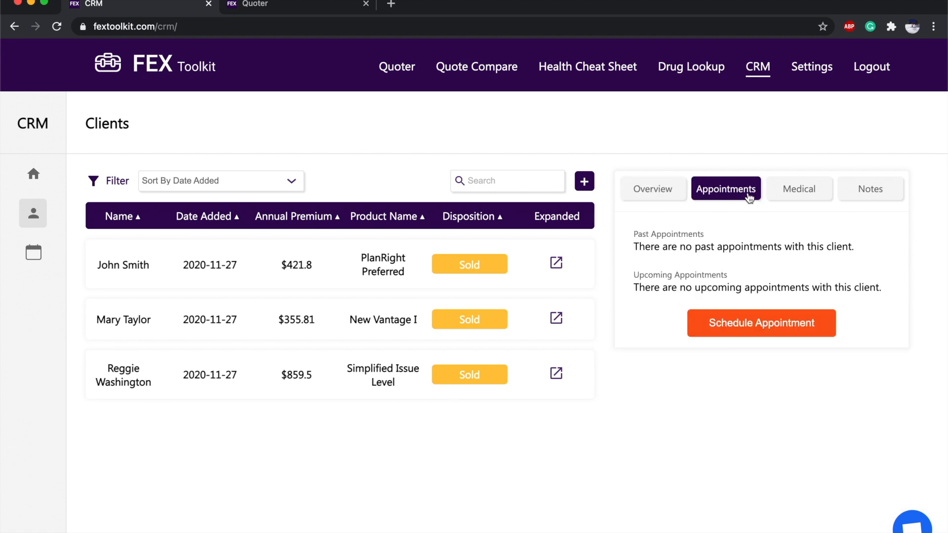
left_click(790, 190)
Show the PlanRight Preferred client's medical details, then its overview at $421.8, Sold.
scroll(735, 355, "down", 1)
scroll(735, 355, "down", 2)
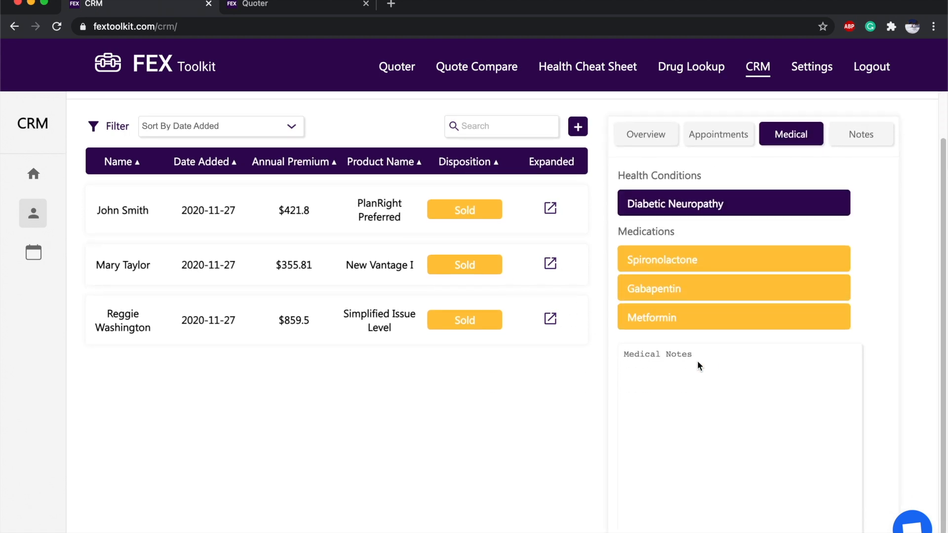
scroll(705, 353, "down", 2)
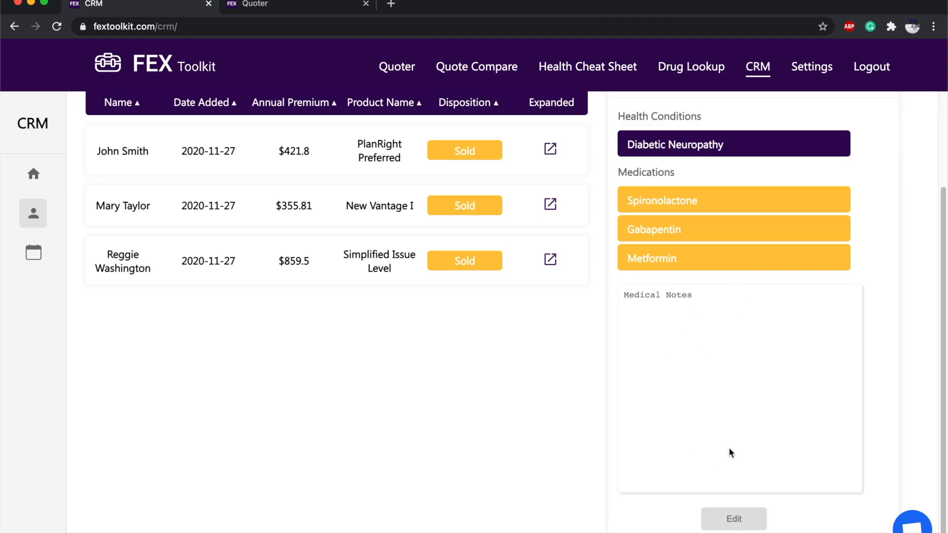
scroll(729, 441, "up", 3)
scroll(716, 236, "down", 3)
scroll(715, 232, "up", 3)
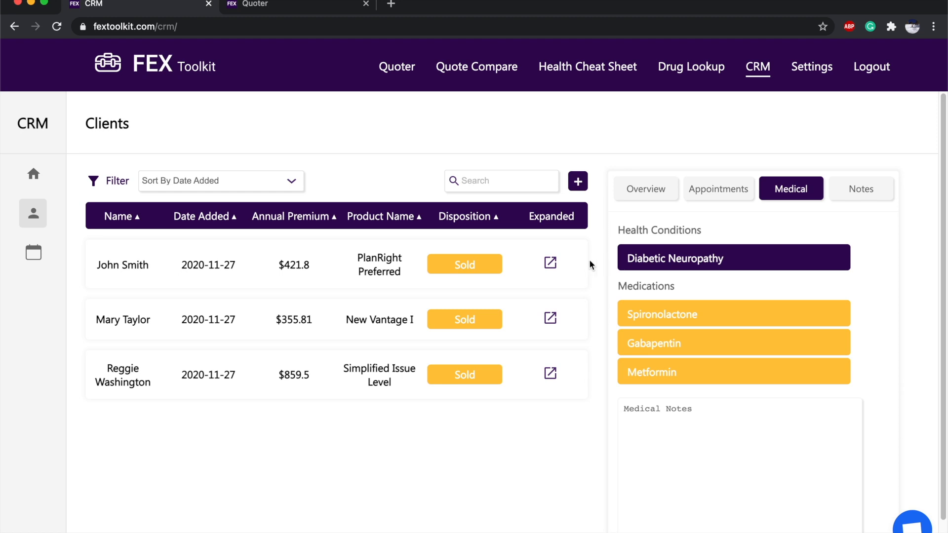
left_click(551, 265)
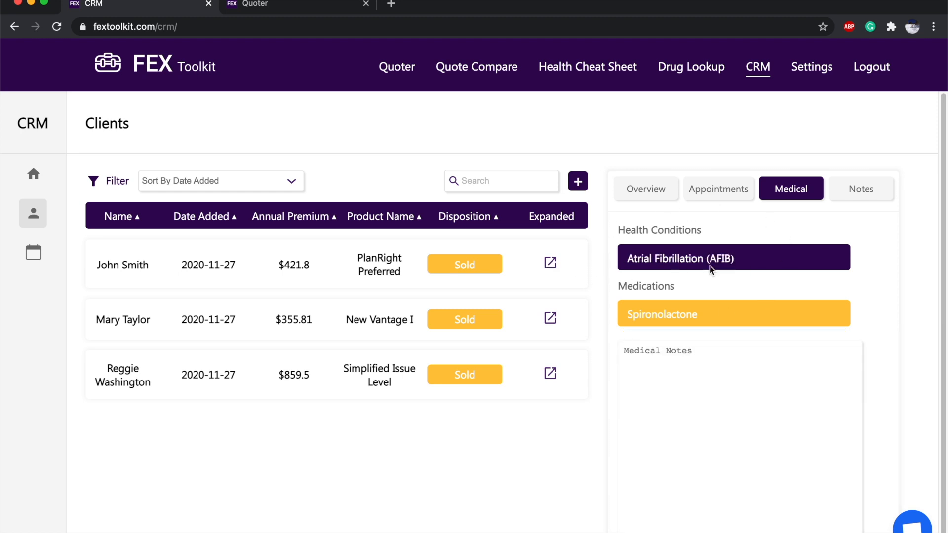
scroll(735, 261, "down", 2)
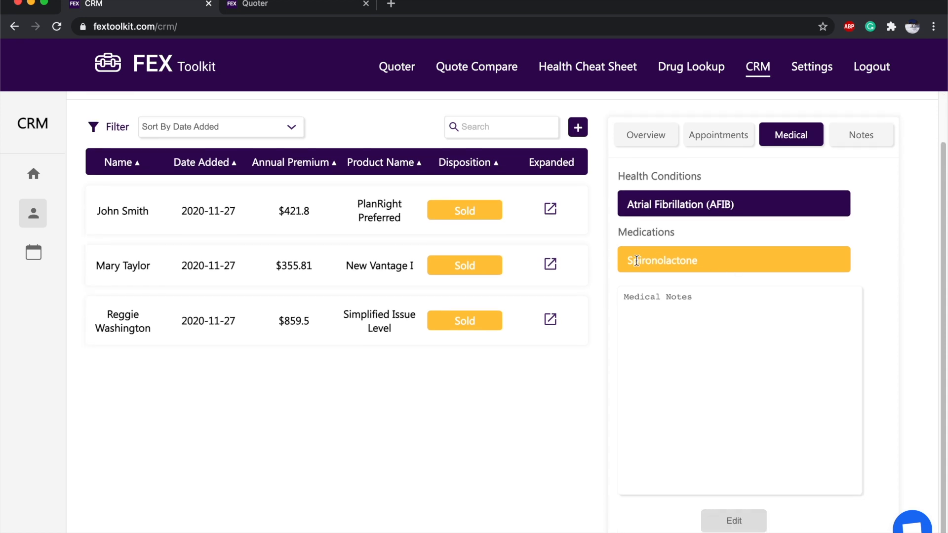
left_click(651, 139)
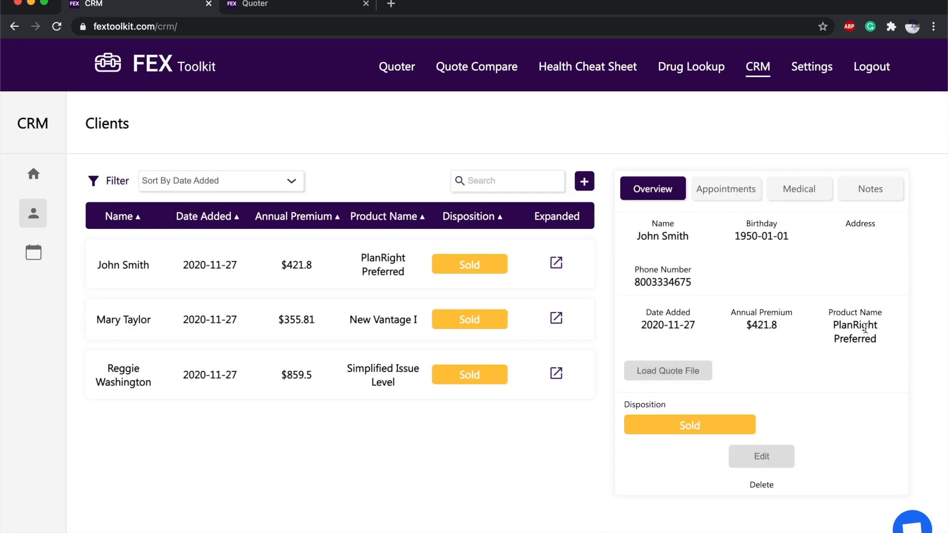
Edit the PlanRight Preferred client, keep disposition Sold, and type 'follow up' as a new label.
left_click(788, 455)
scroll(716, 459, "down", 1)
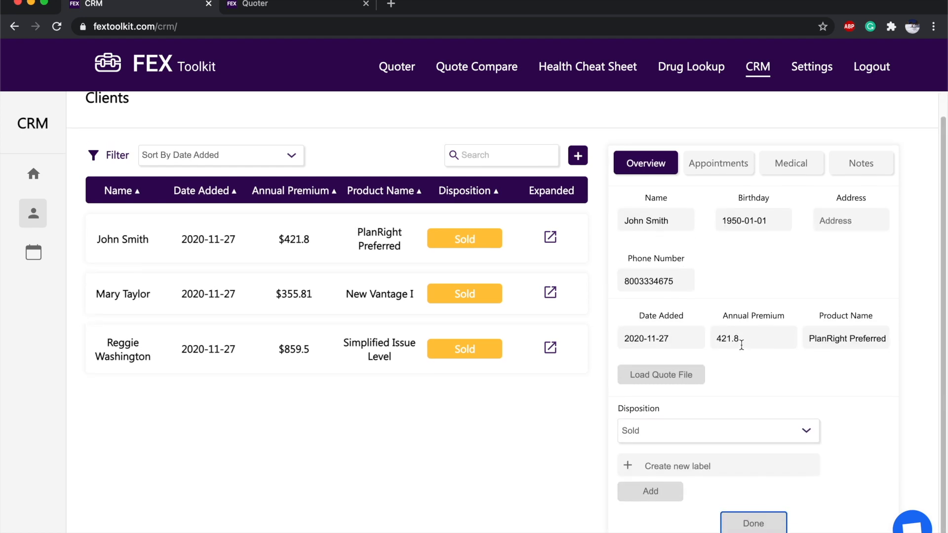
left_click(676, 462)
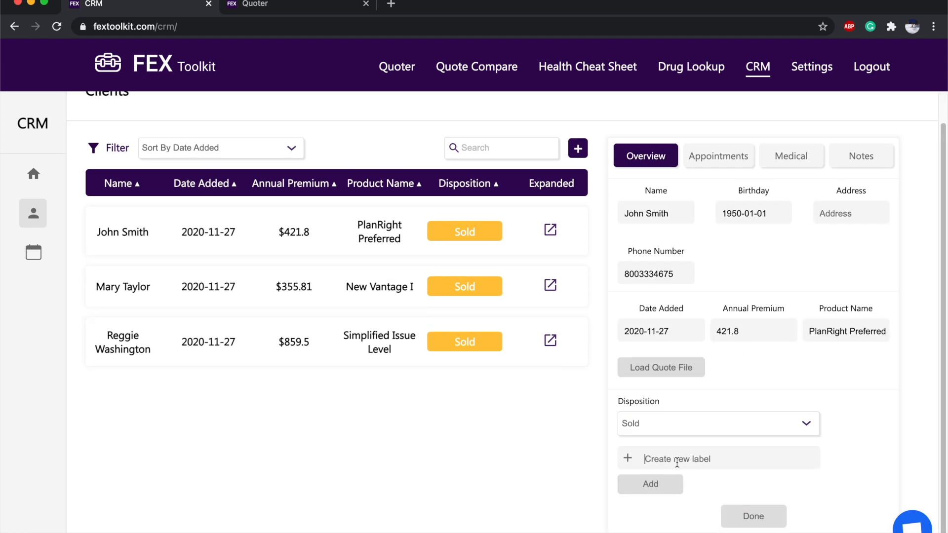
left_click(674, 423)
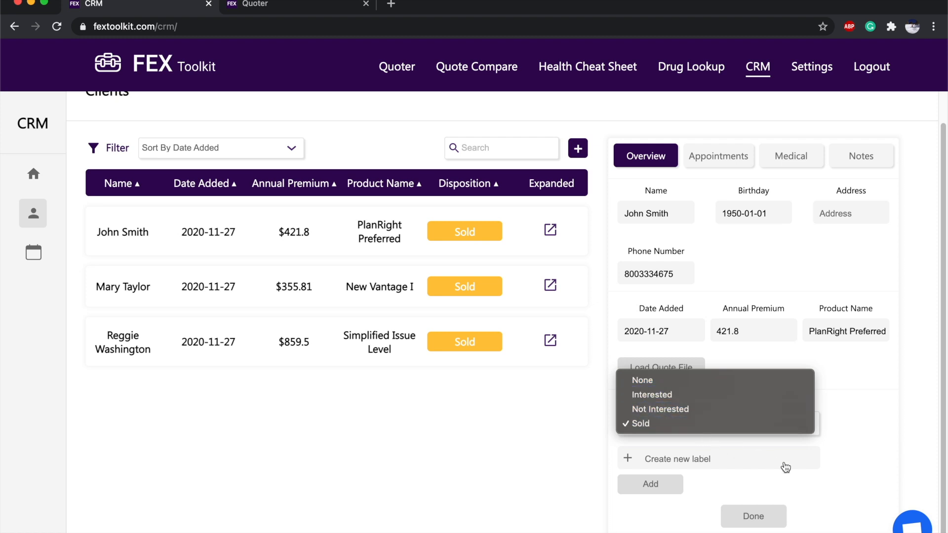
left_click(815, 487)
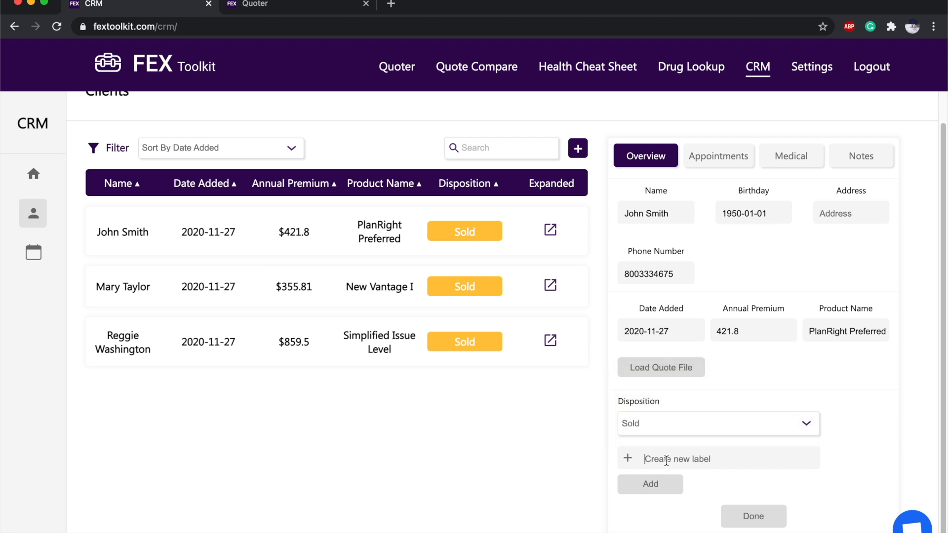
type("follow up")
scroll(570, 378, "up", 1)
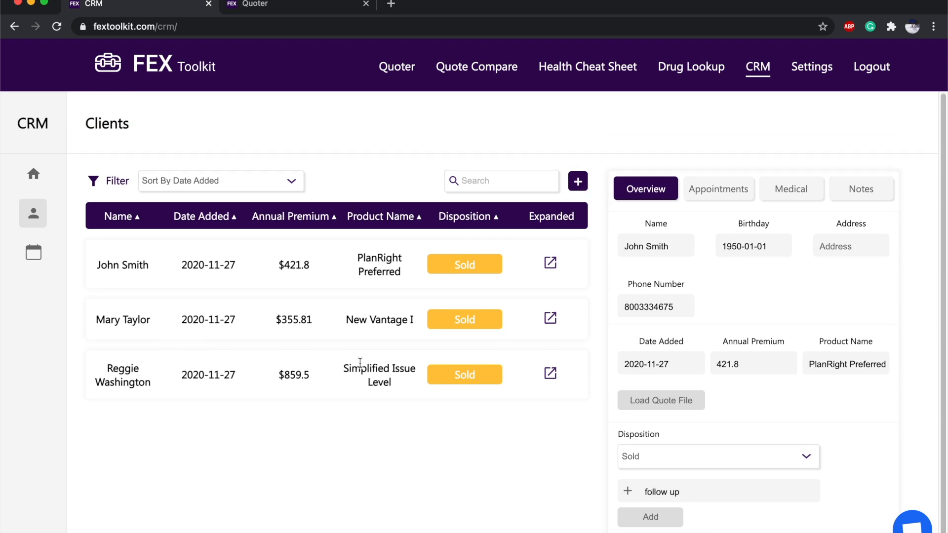
Open the November 28, 2020 Follow up event from the November calendar for editing.
left_click(34, 253)
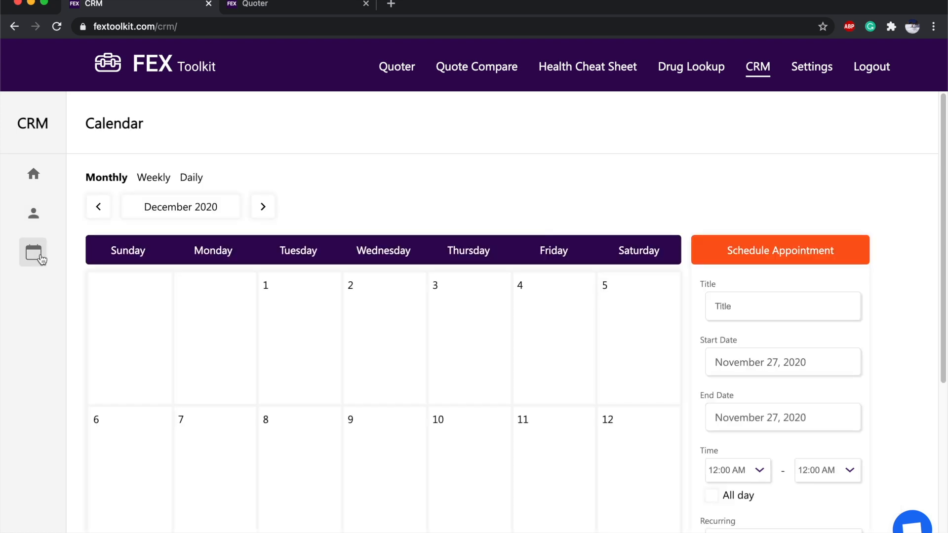
scroll(300, 306, "down", 3)
left_click(110, 127)
scroll(425, 267, "down", 5)
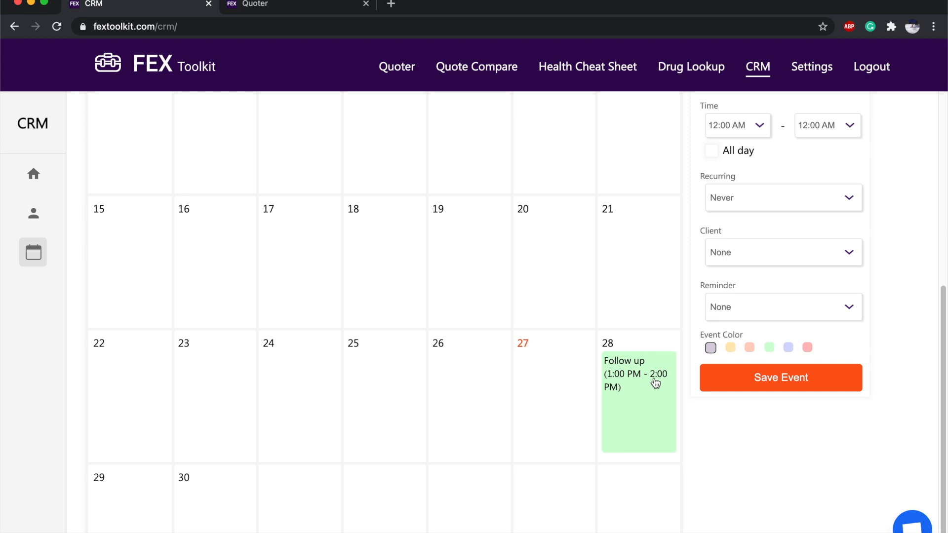
left_click(648, 395)
scroll(648, 395, "up", 1)
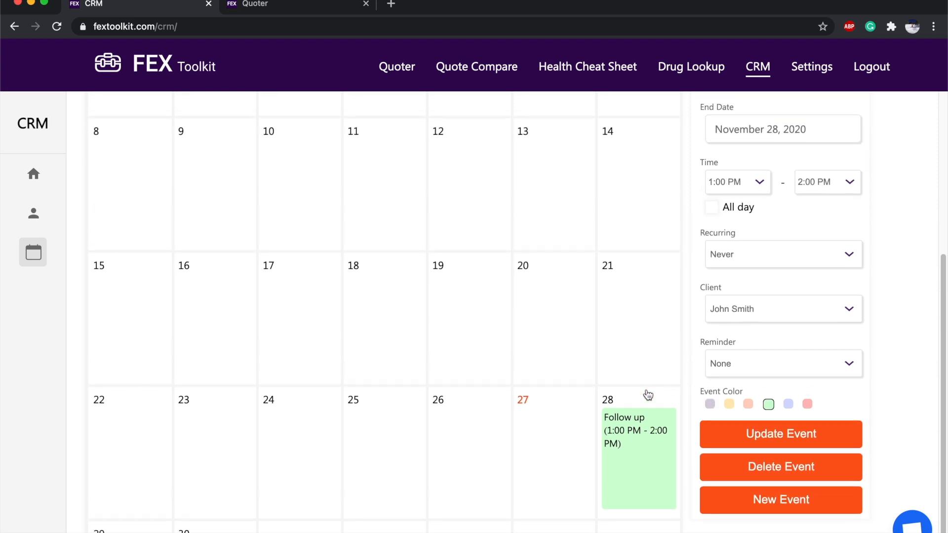
scroll(647, 393, "up", 3)
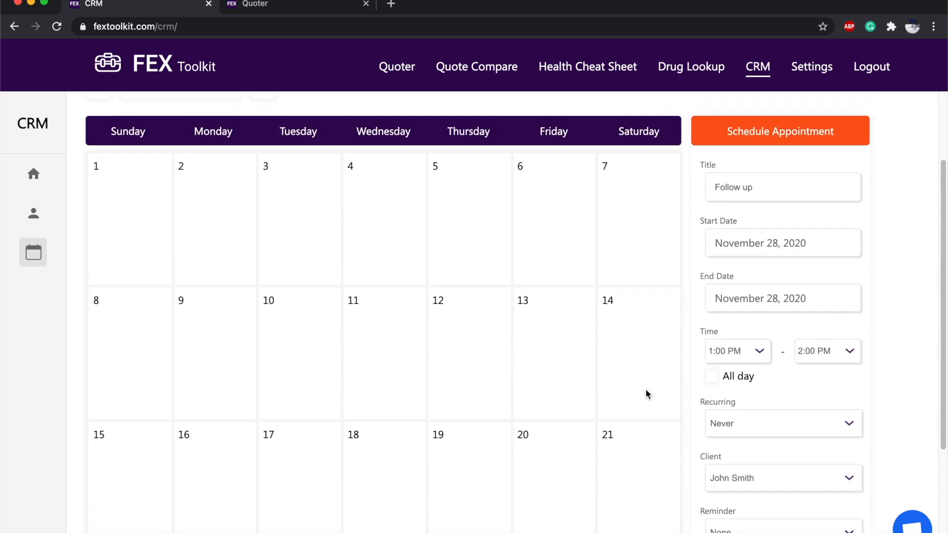
scroll(786, 258, "down", 1)
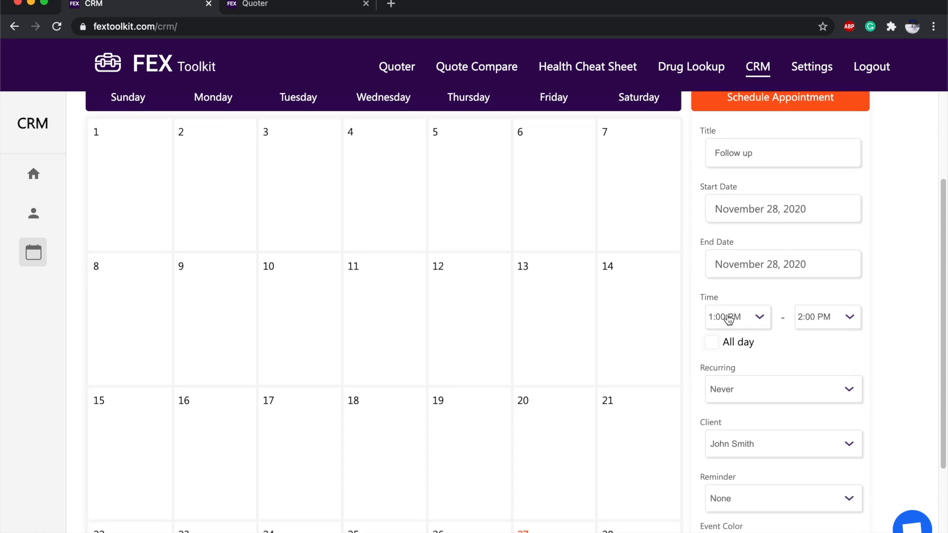
Keep the same client, change the event colour to salmon, and update the event.
left_click(741, 453)
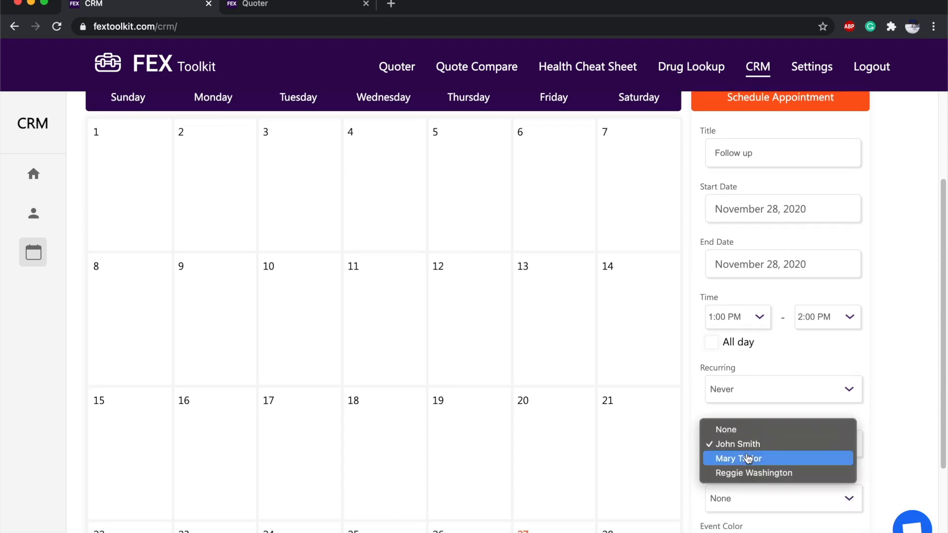
left_click(757, 445)
scroll(745, 462, "down", 2)
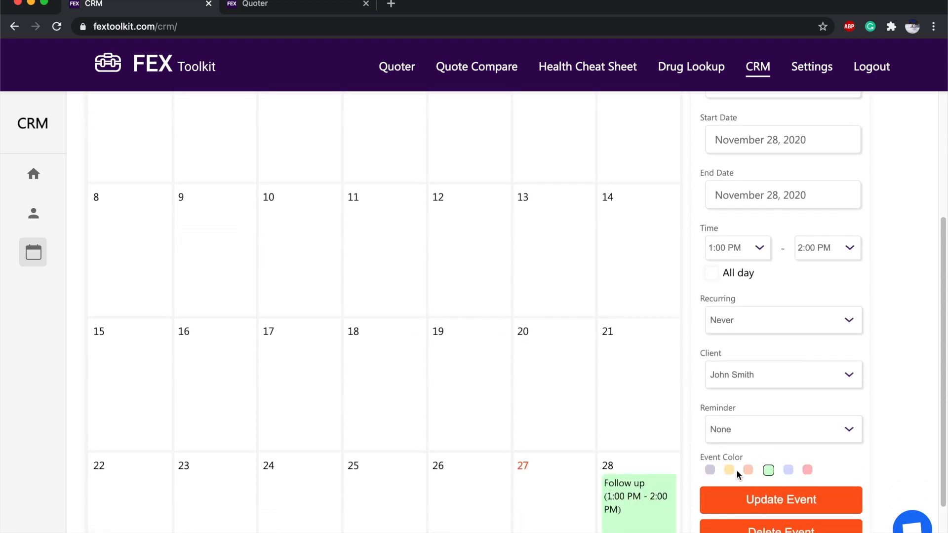
left_click(748, 469)
left_click(760, 500)
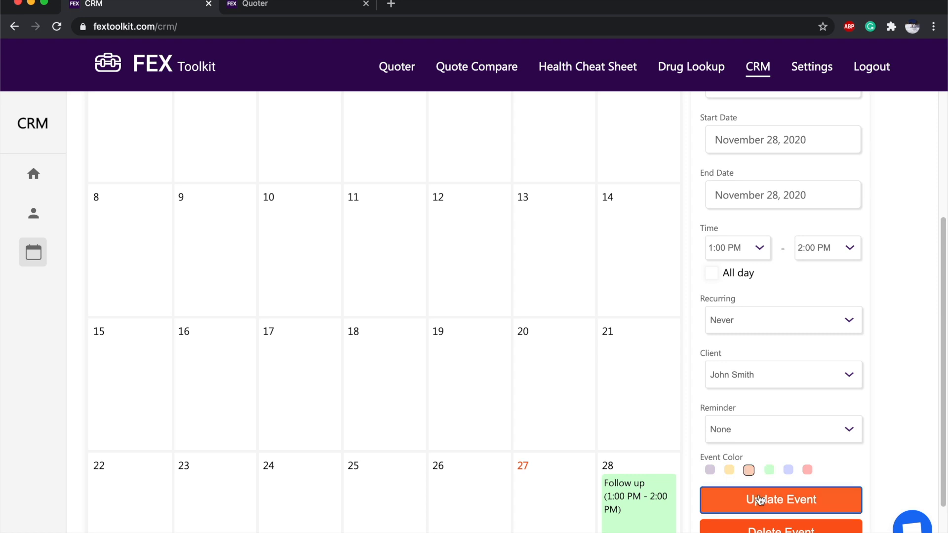
scroll(730, 445, "down", 2)
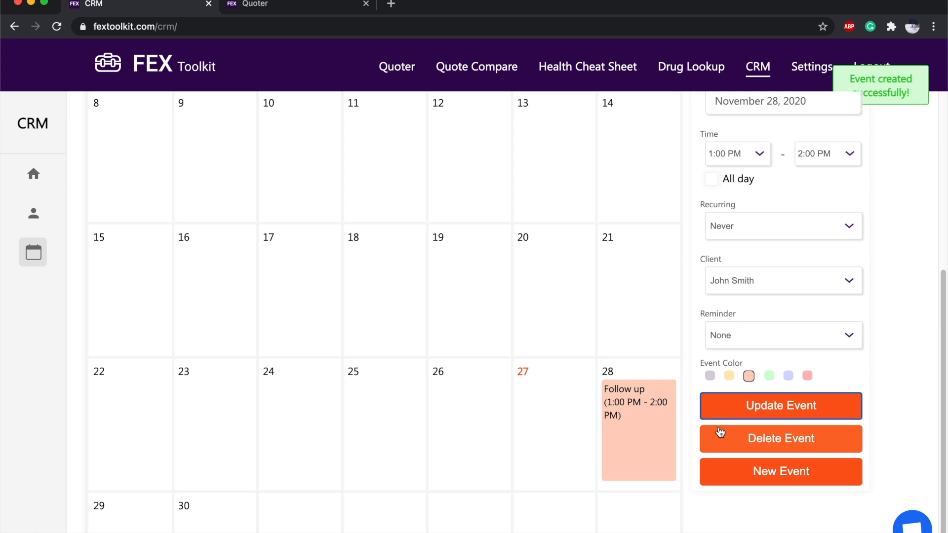
scroll(720, 430, "up", 3)
scroll(719, 424, "up", 2)
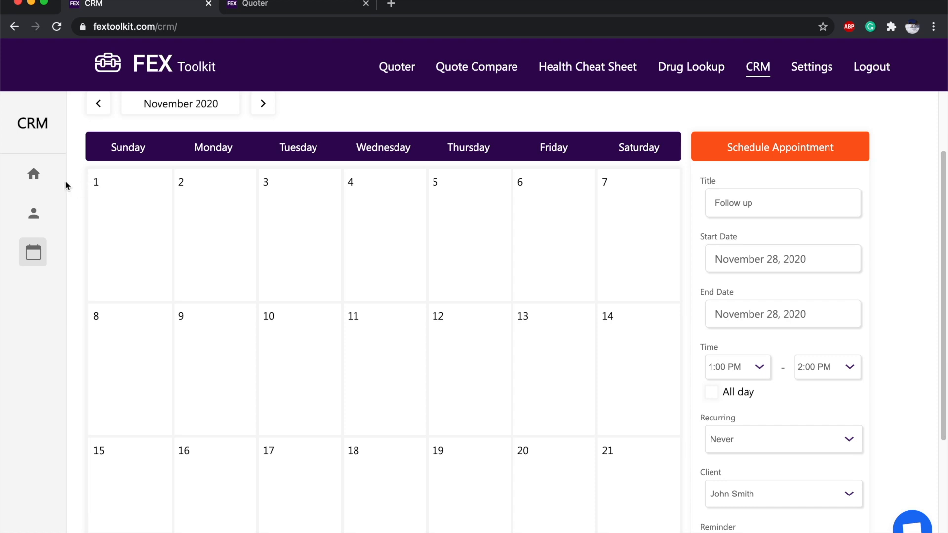
Return to the CRM dashboard, briefly opening and closing the support chat.
left_click(32, 176)
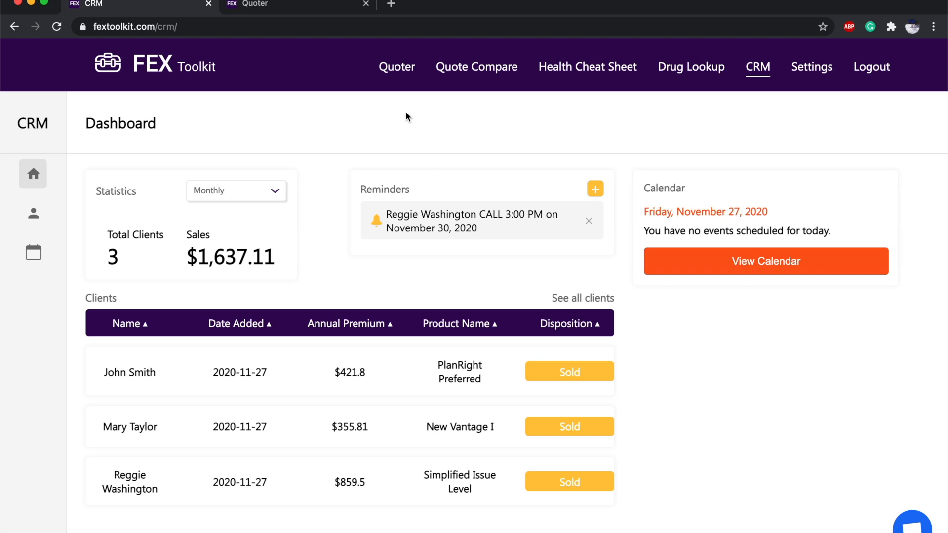
left_click(919, 524)
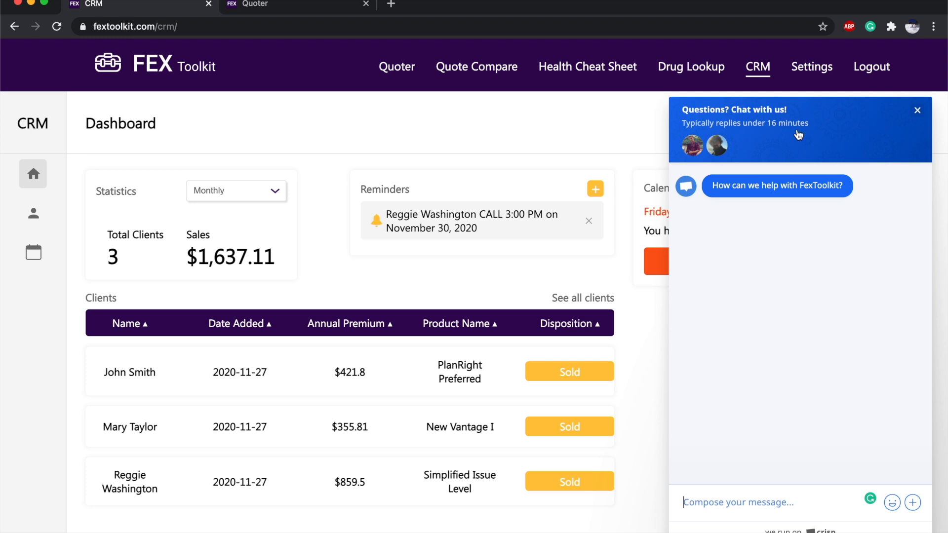
left_click(918, 111)
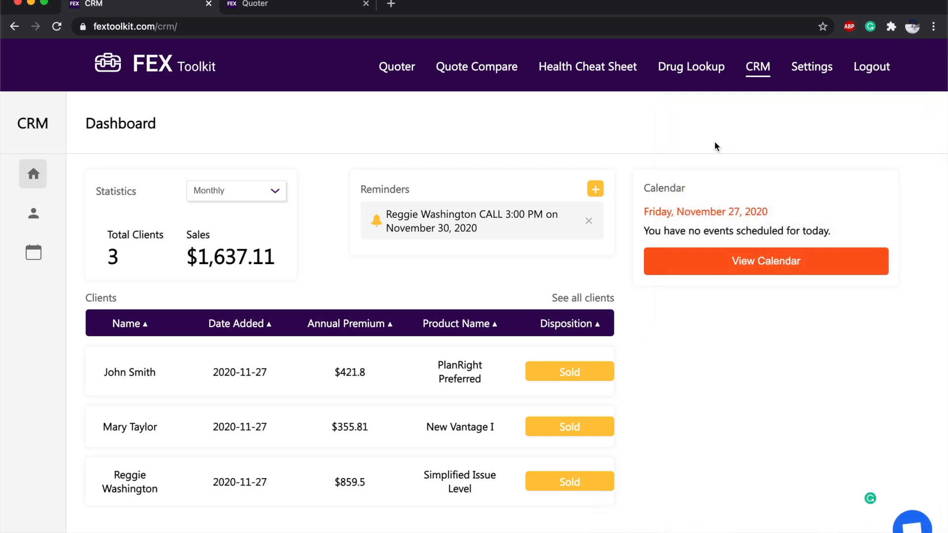